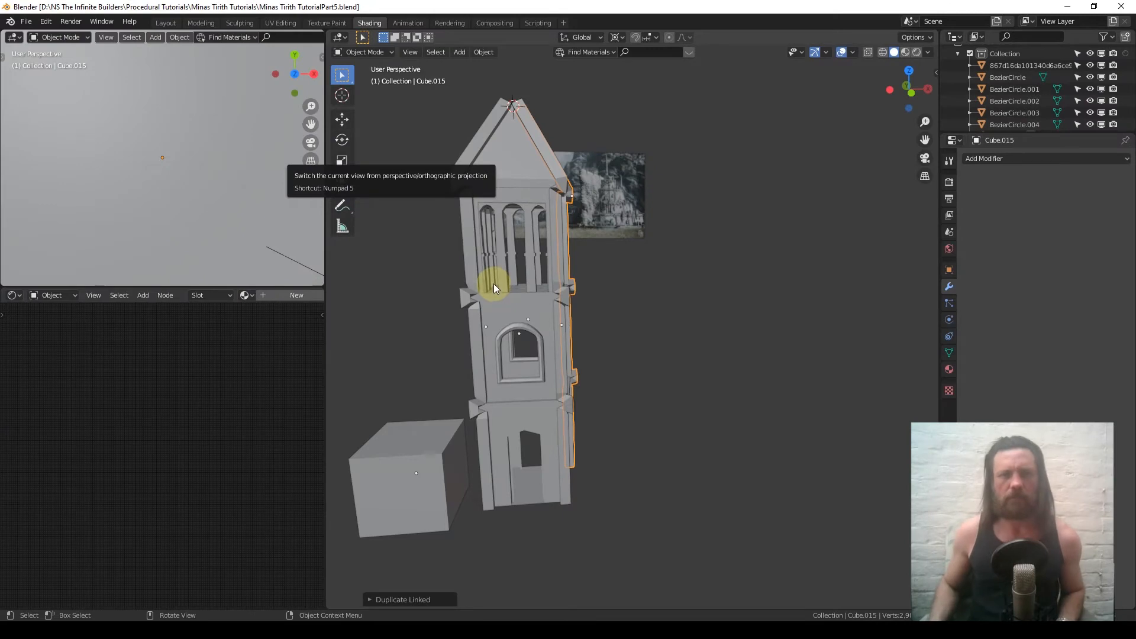
Duplicate the cube beside the tower and place the copy along the X axis on the tower's opposite side
middle_click_drag(505, 286, 525, 301)
scroll(563, 303, "up", 2)
scroll(583, 270, "down", 1)
scroll(515, 414, "down", 2)
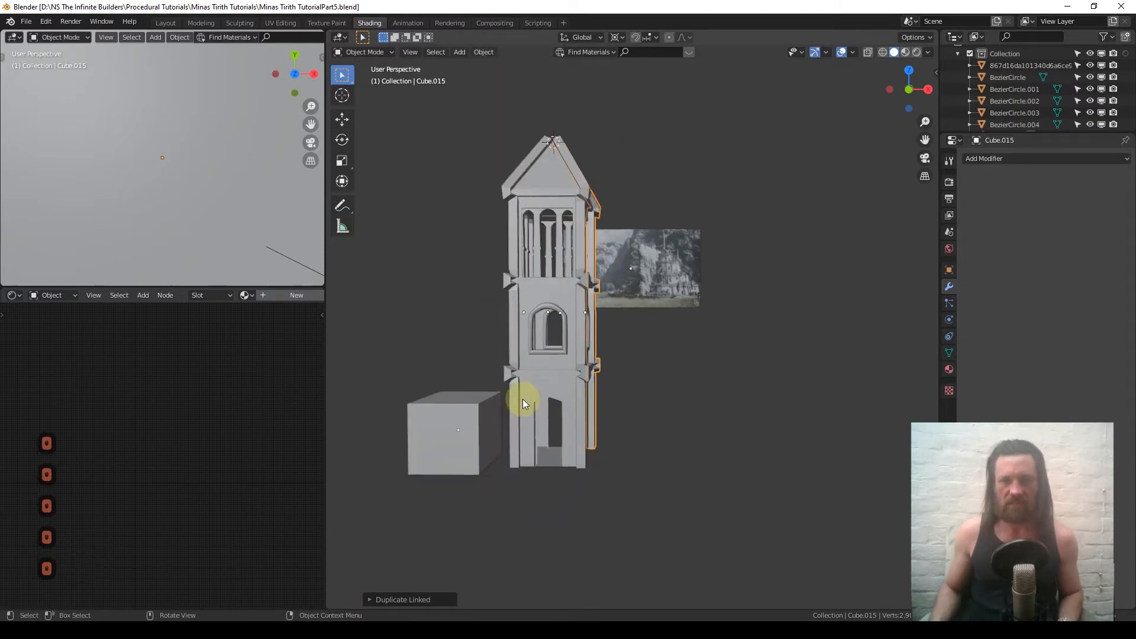
left_click(447, 421)
key("shift")
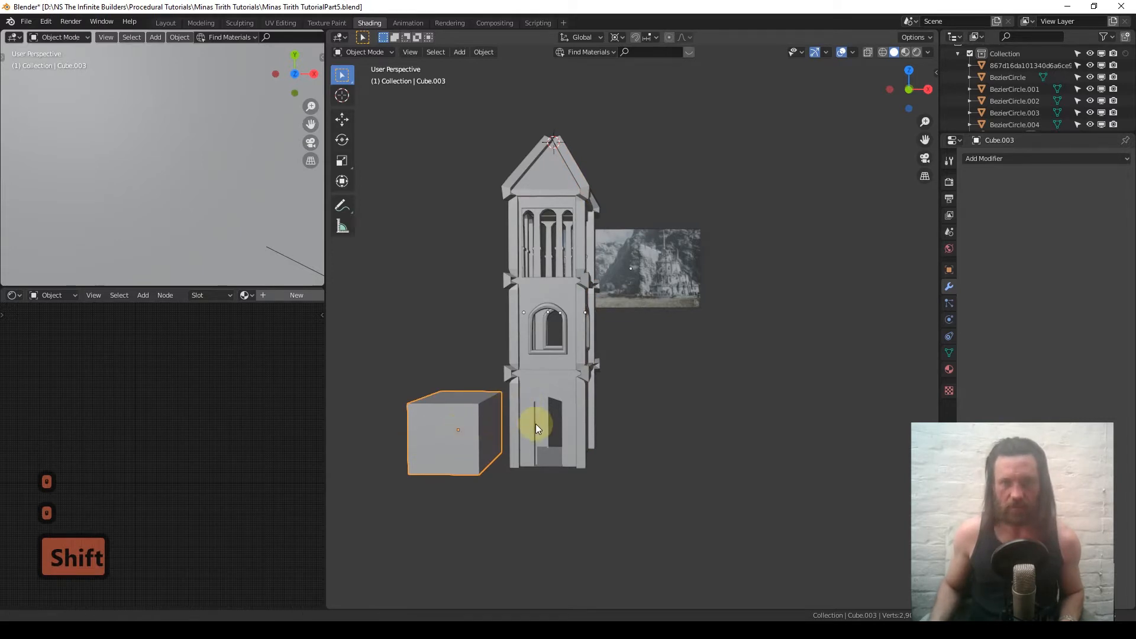
middle_click_drag(535, 428, 556, 411, "shift")
key("shift+d")
key("x")
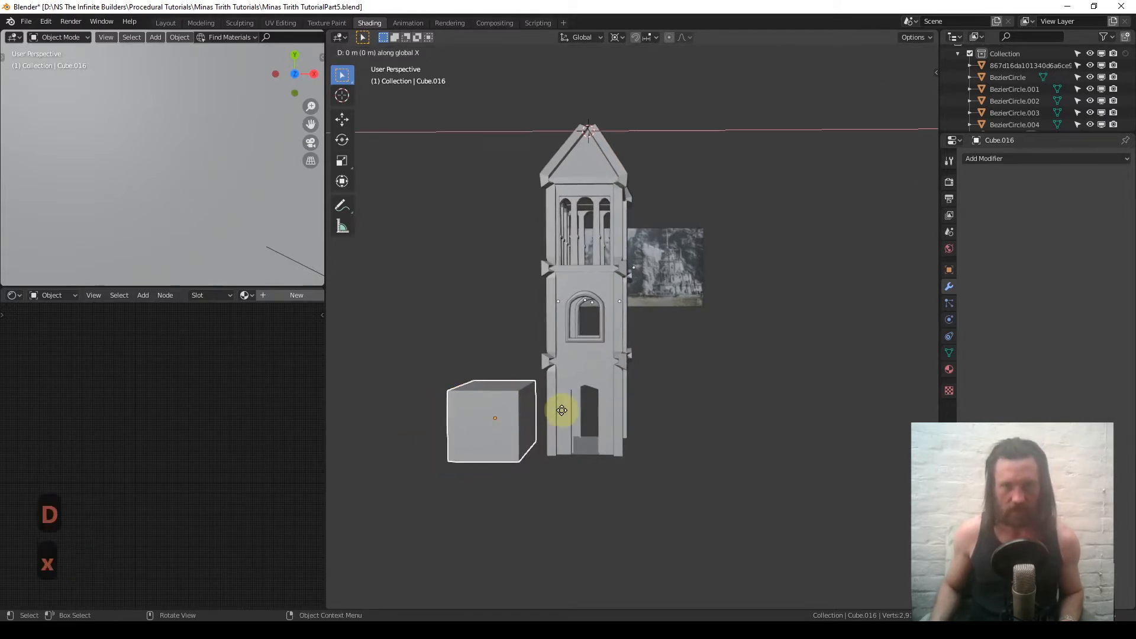
left_click(782, 437)
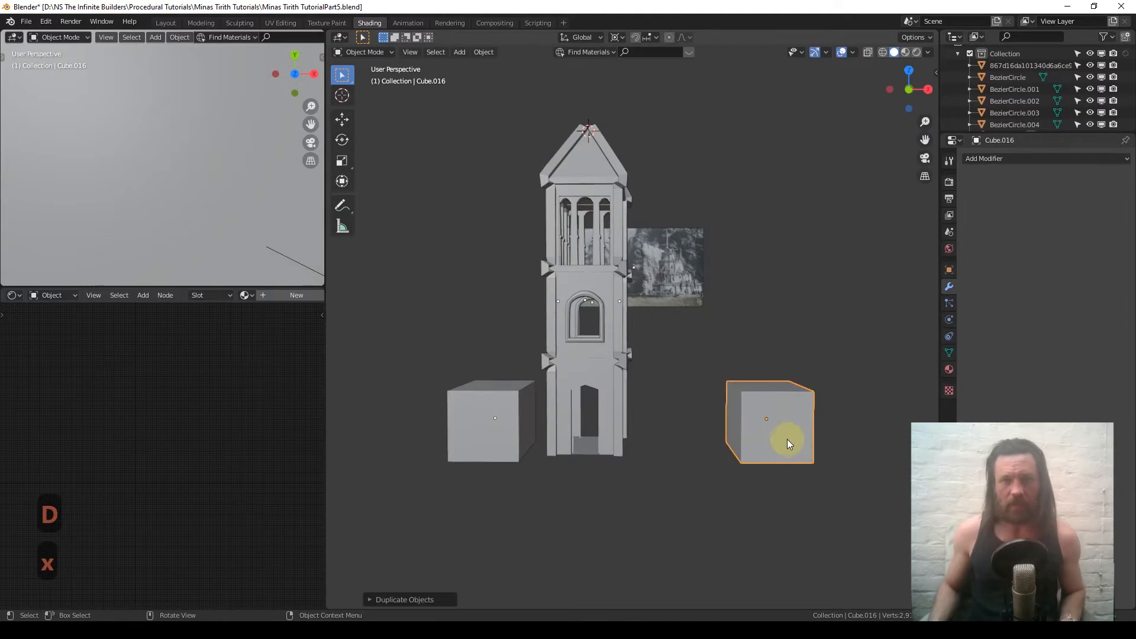
Set the pivot point to Bounding Box Center and scale the copied cube up uniformly to about 2.5 times its size
middle_click_drag(786, 439, 690, 414, "shift")
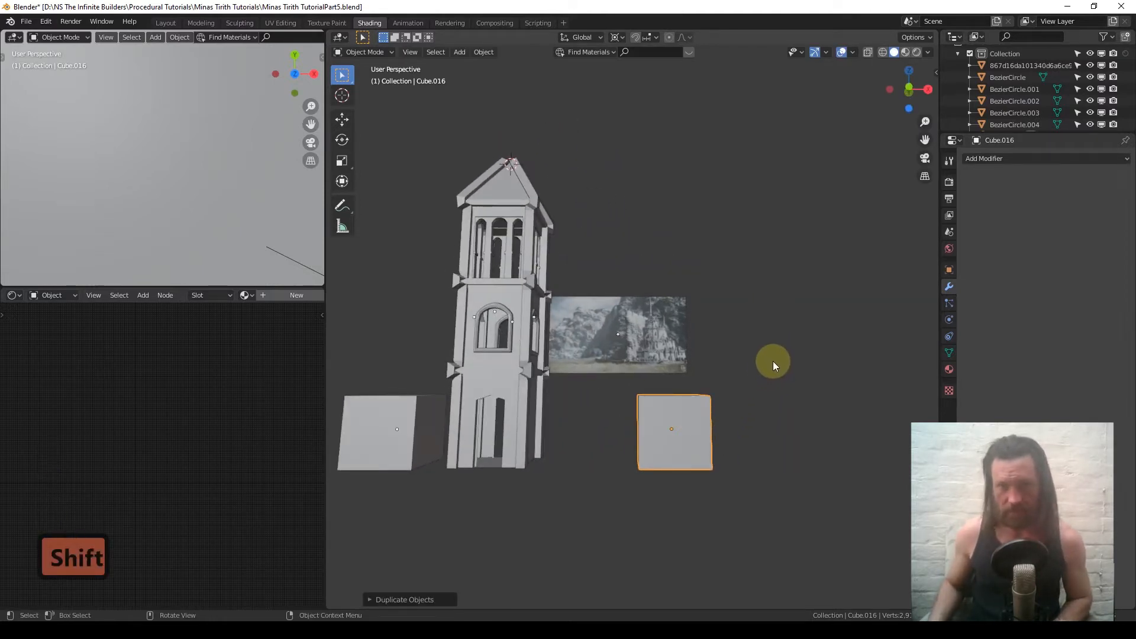
key("period")
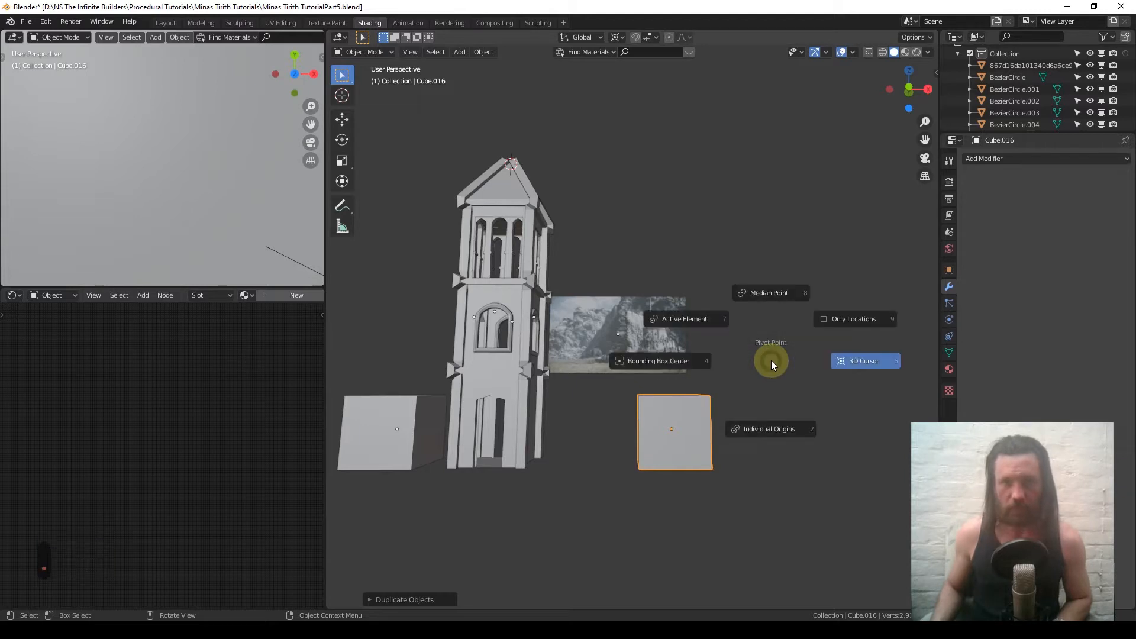
left_click(688, 365)
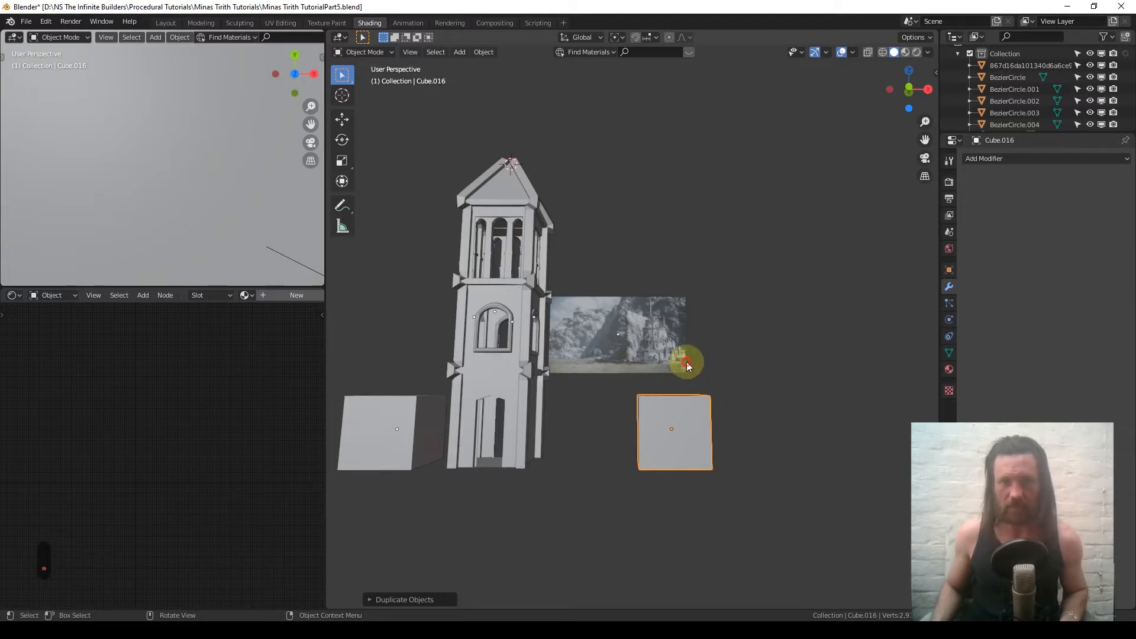
key("s")
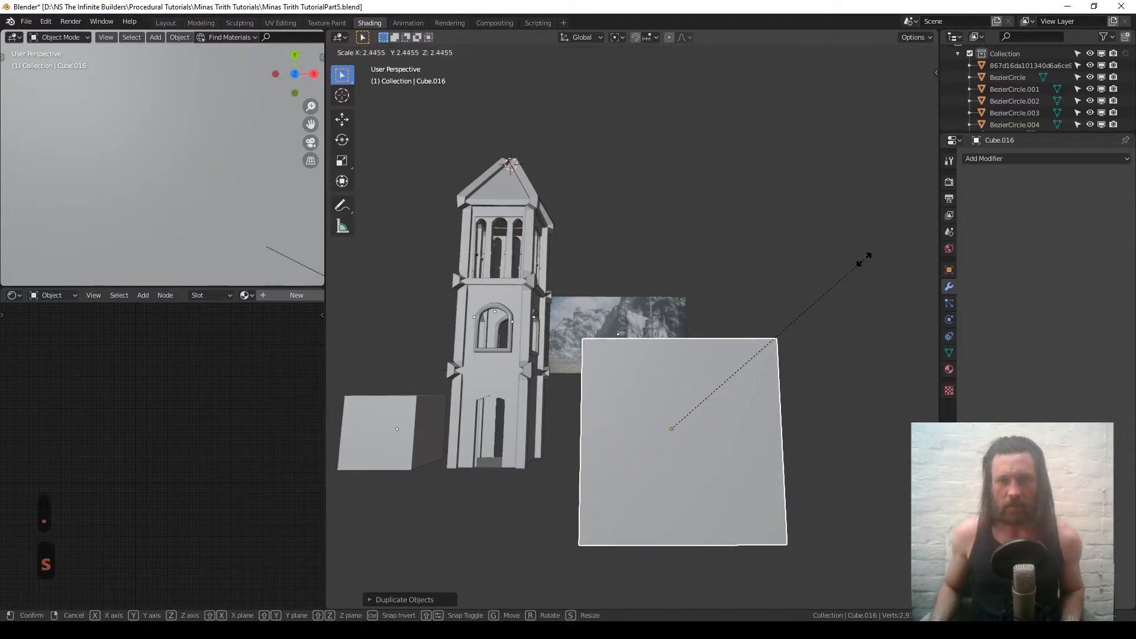
left_click(870, 253)
Raise the enlarged cube along Z and, in front orthographic view, reposition it beside the tower with its base near the tower's base
key("g")
key("z")
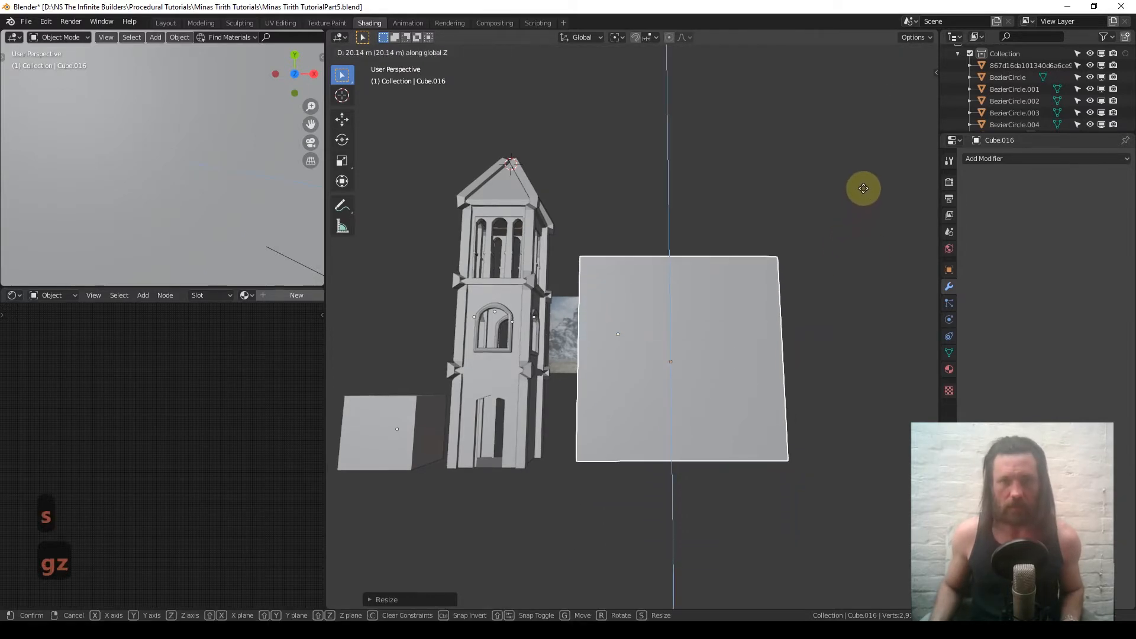
left_click(861, 202)
mouse_move(743, 307)
middle_mouse_down("shift")
mouse_move(743, 236)
mouse_move(746, 249)
mouse_move(705, 290)
mouse_move(743, 306)
mouse_move(685, 279)
mouse_move(740, 304)
middle_mouse_up("shift")
key("1")
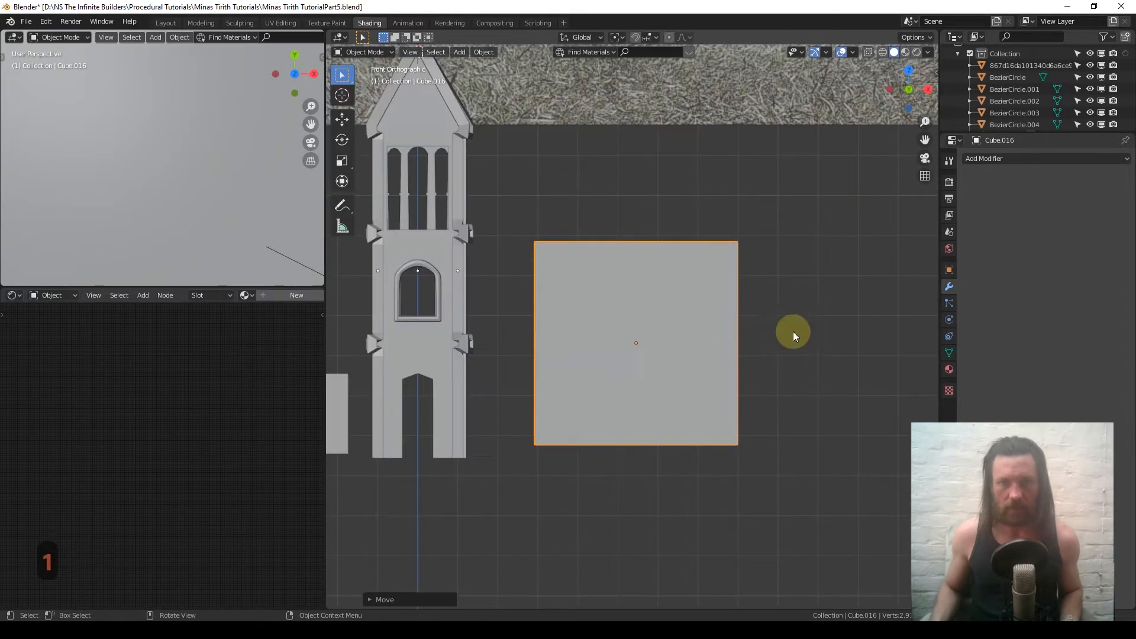
middle_click_drag(686, 330, 679, 266, "shift")
scroll(680, 270, "down", 2)
key("g")
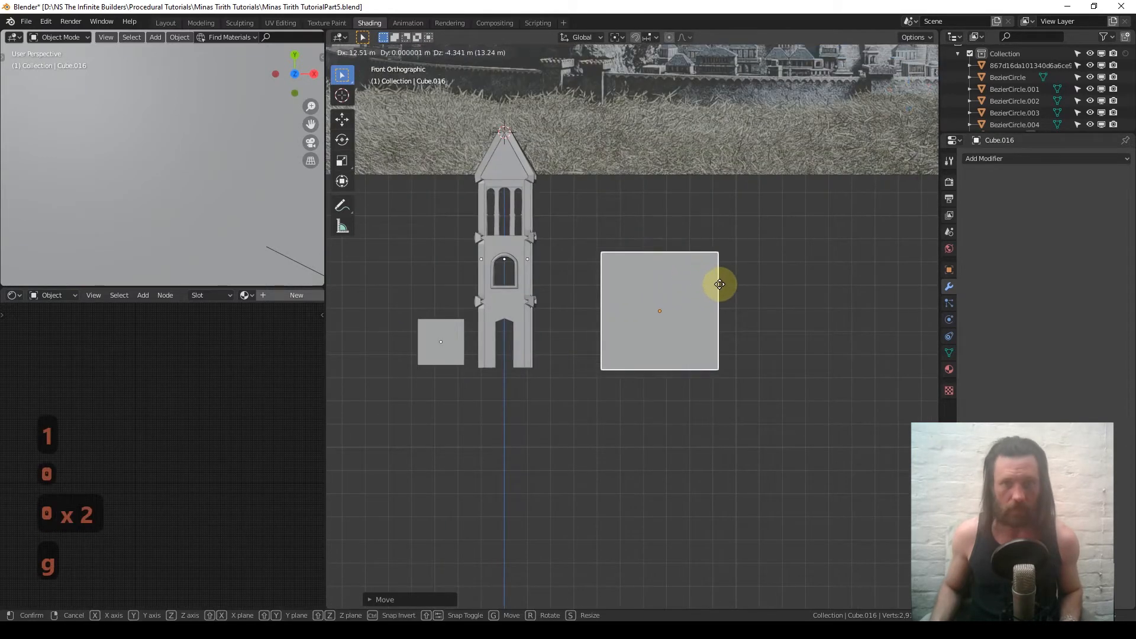
Stretch the cube along X to about double its width and move it along X clear of the tower
key("s")
key("x")
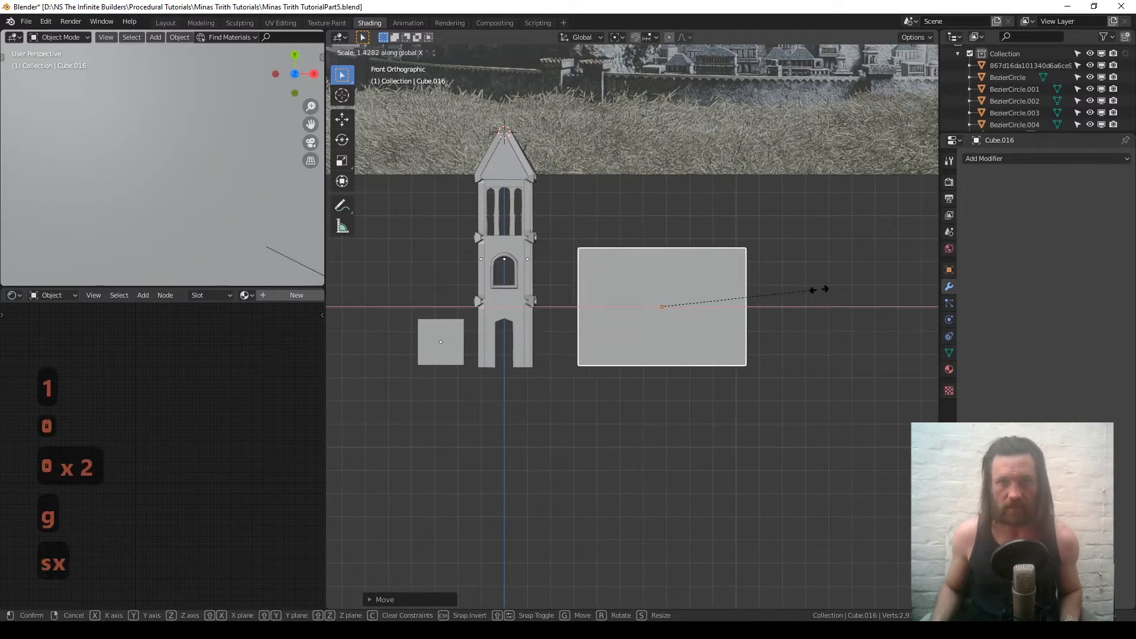
left_click(893, 287)
key("g")
key("x")
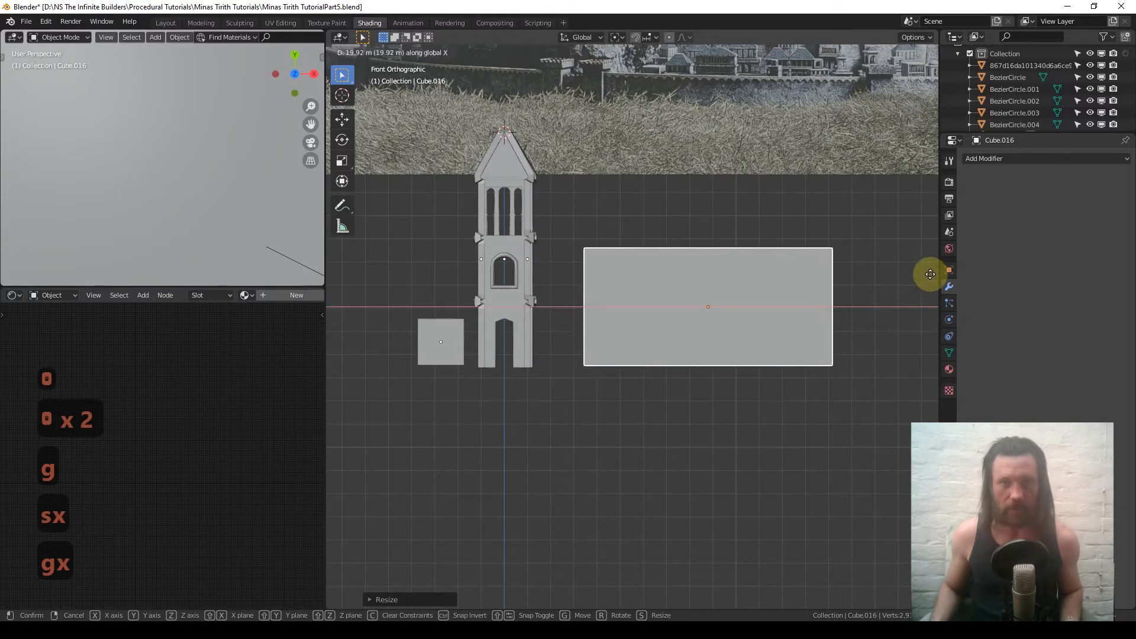
left_click(919, 271)
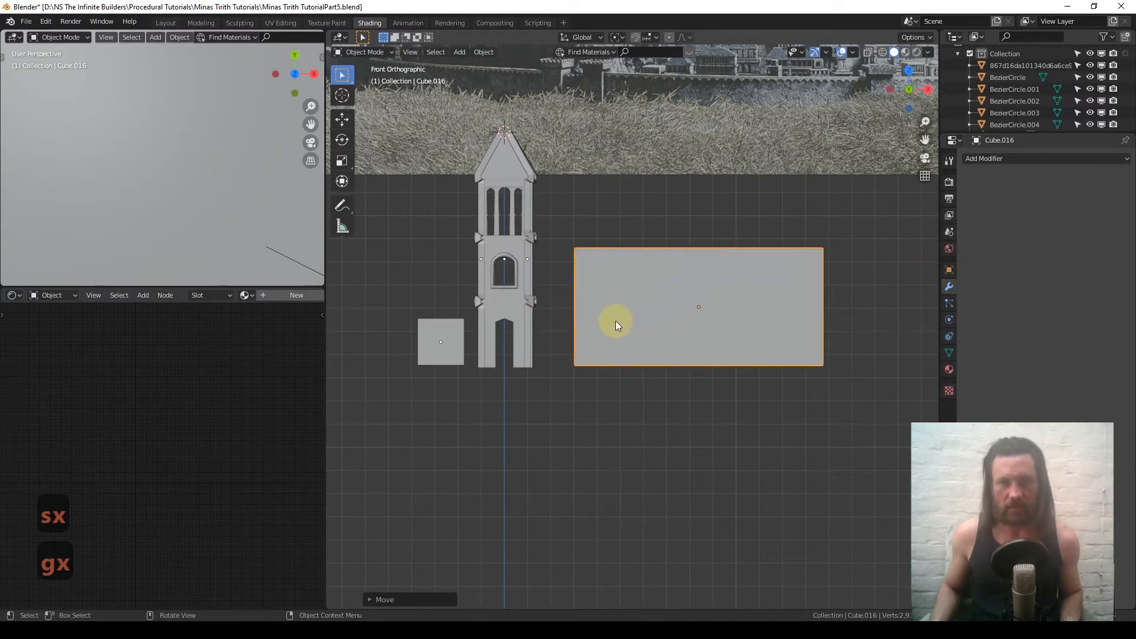
Move the widened block along X closer to the tower, leaving a small gap
scroll(615, 321, "up", 4)
middle_click_drag(608, 282, 705, 299, "shift")
key("g")
key("x")
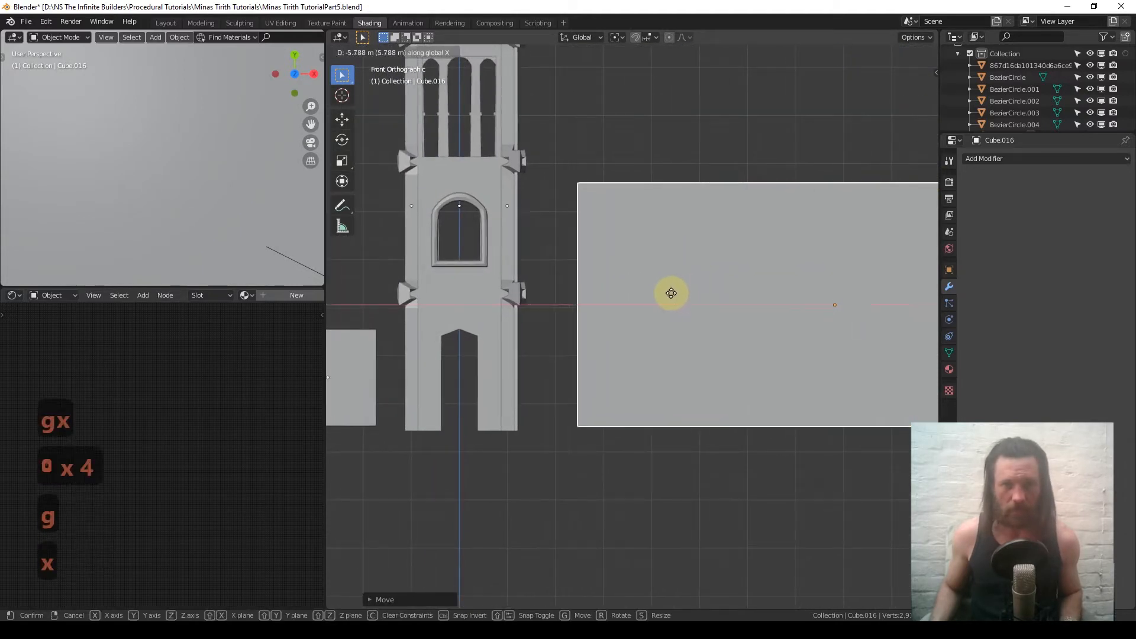
left_click(634, 291)
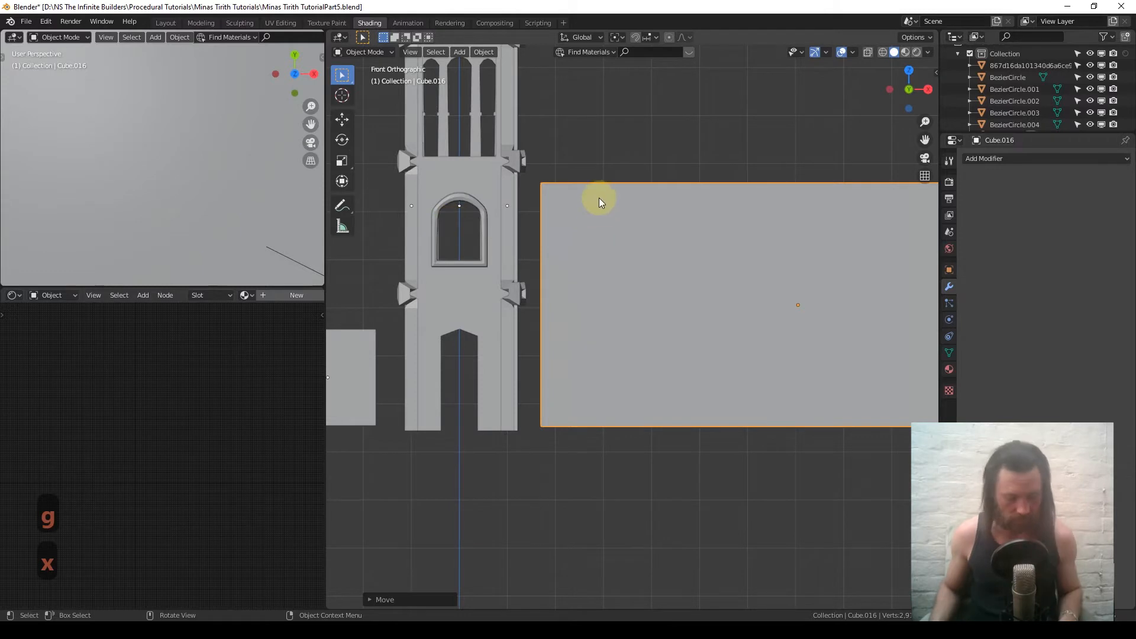
Scale the block along Z to about 1.1 times its height and raise it until its base lines up with the tower's base
key("s")
key("z")
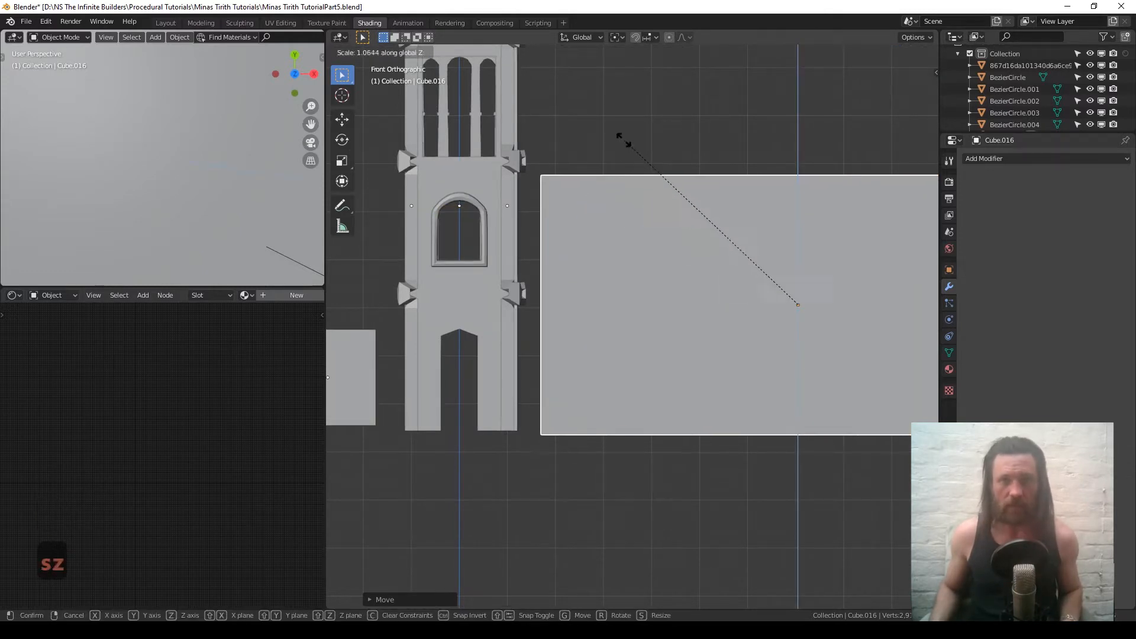
left_click(630, 122)
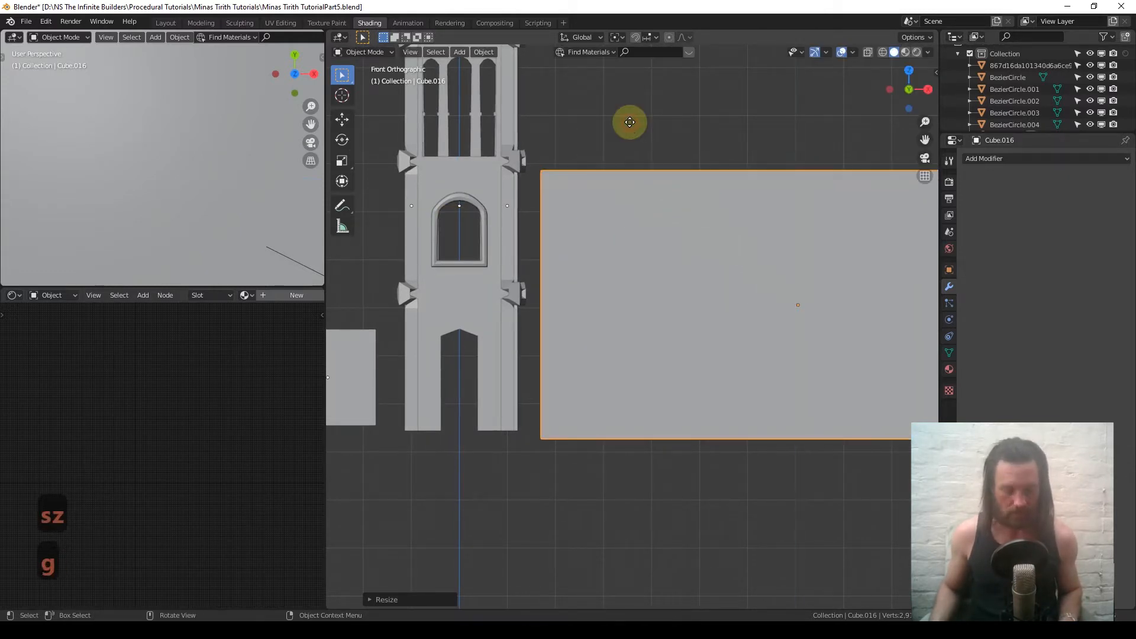
key("g")
key("z")
key("shift")
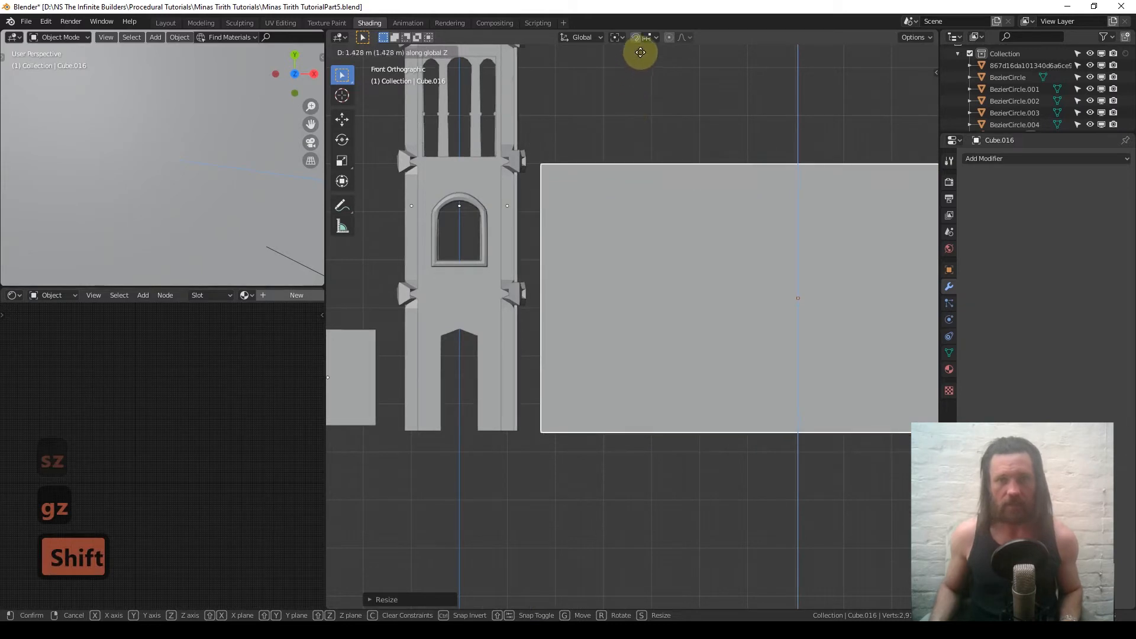
left_click(645, 581)
key("KP_Decimal")
key("KP_Decimal")
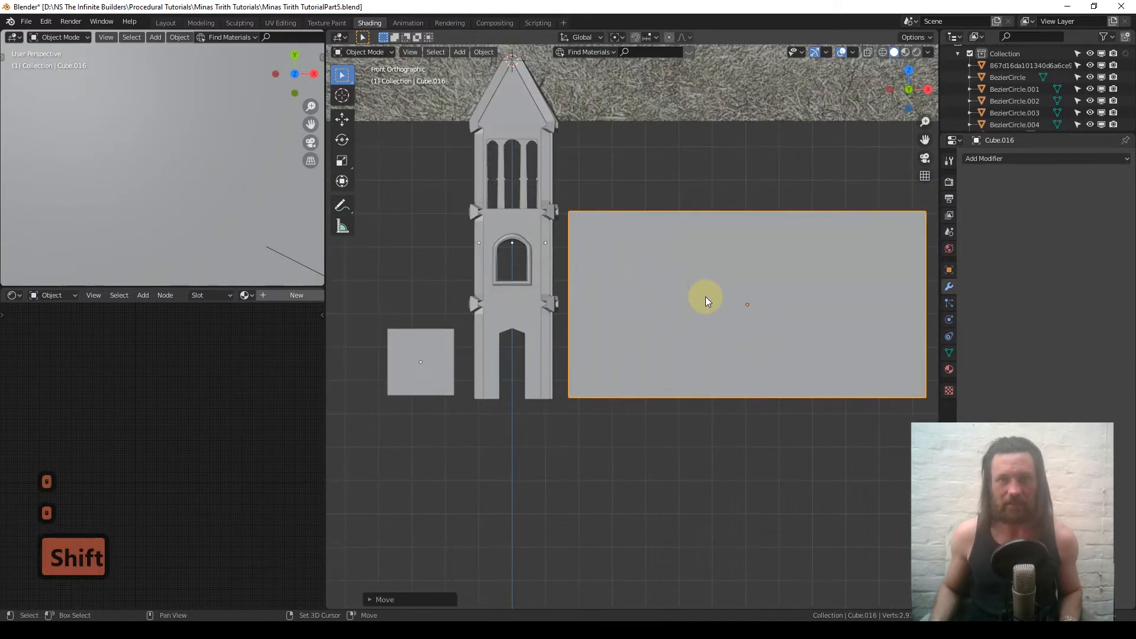
Shift the block along X away from the tower to widen the gap between them
key("g")
key("x")
left_click(599, 294)
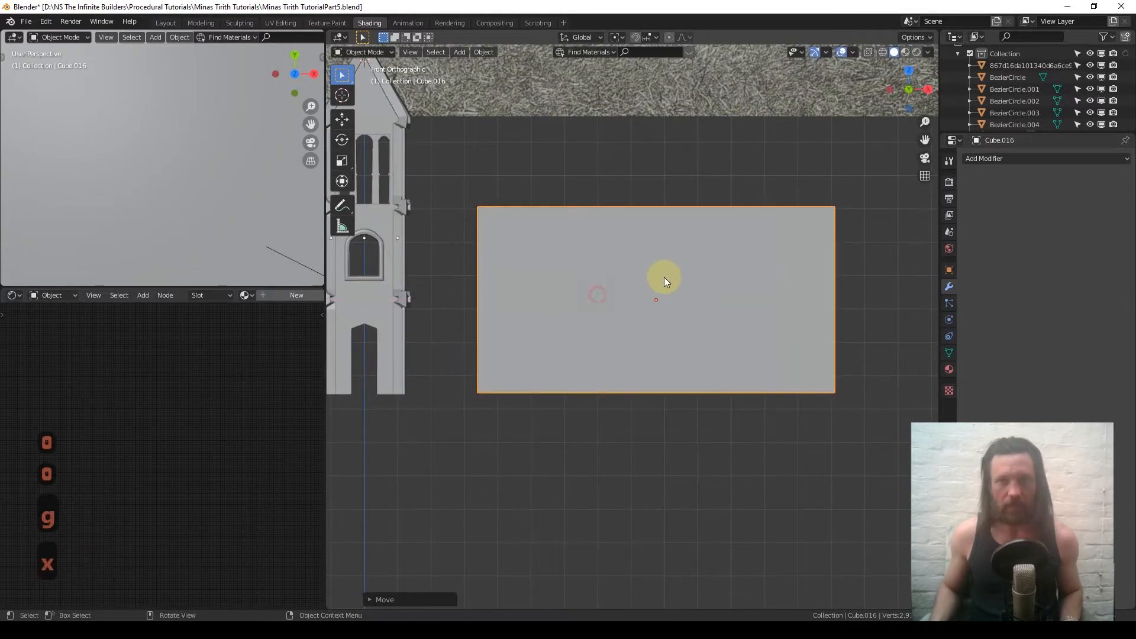
In Edit Mode, add a horizontal loop cut around the block and slide it close to the top edge
middle_click_drag(666, 276, 655, 307)
middle_click_drag(698, 272, 720, 285)
key("Tab")
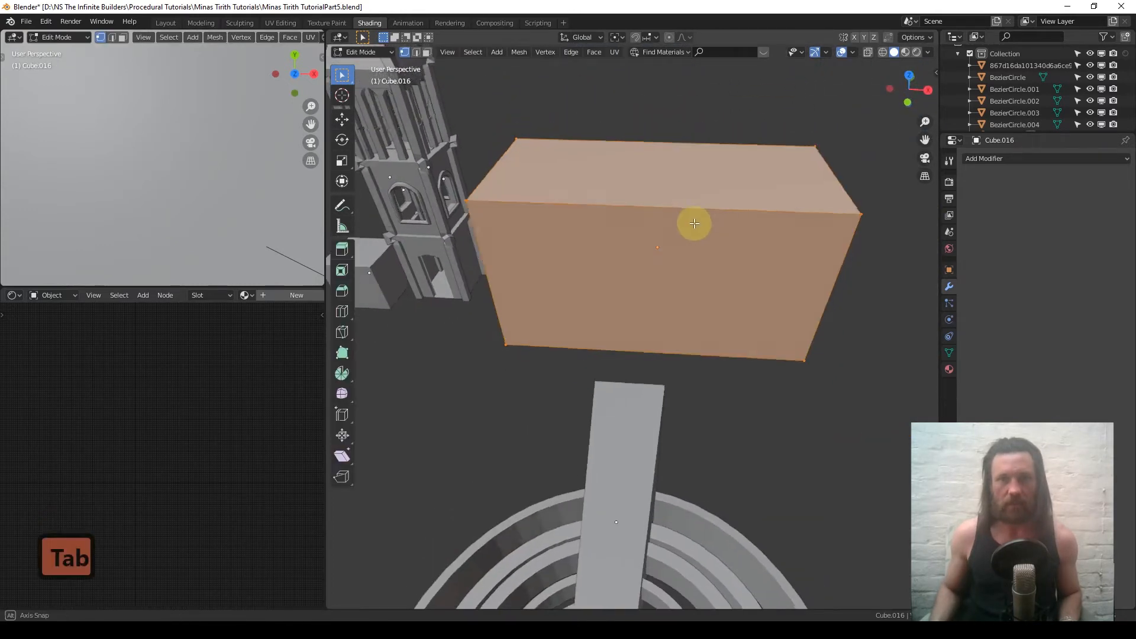
middle_click_drag(689, 223, 663, 254)
scroll(664, 268, "up", 2)
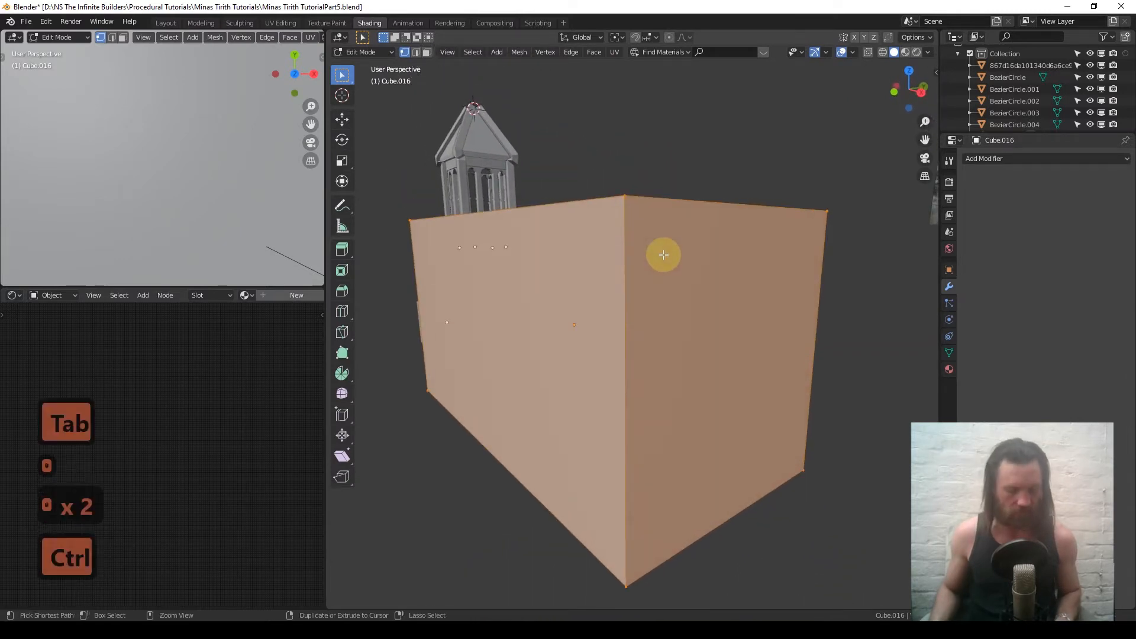
key("ctrl+r")
left_click(620, 250)
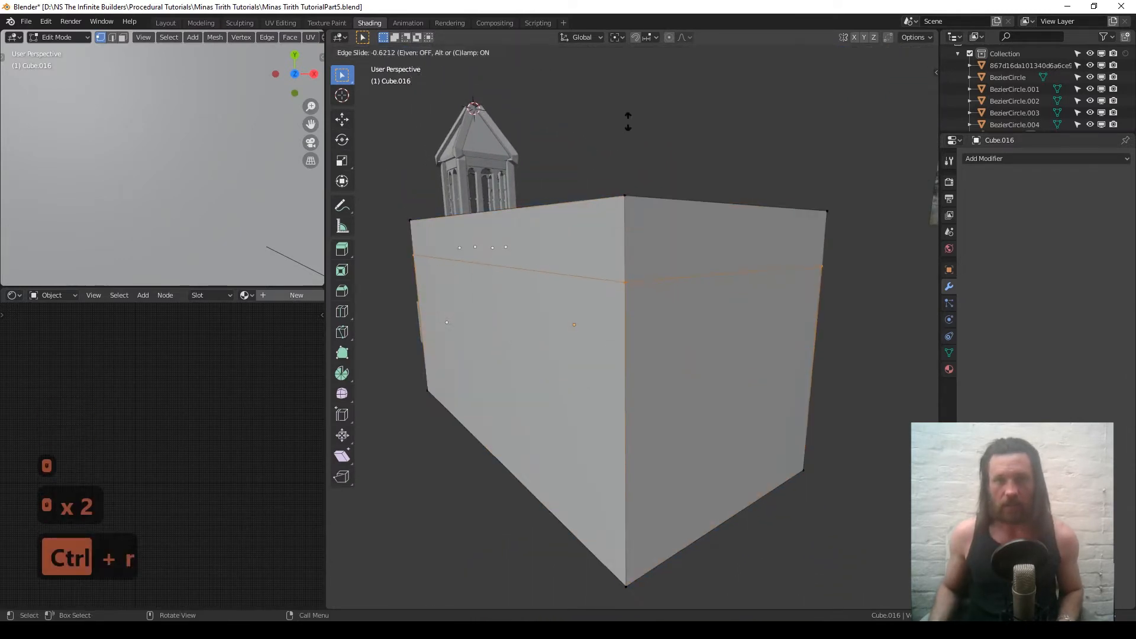
left_click(637, 65)
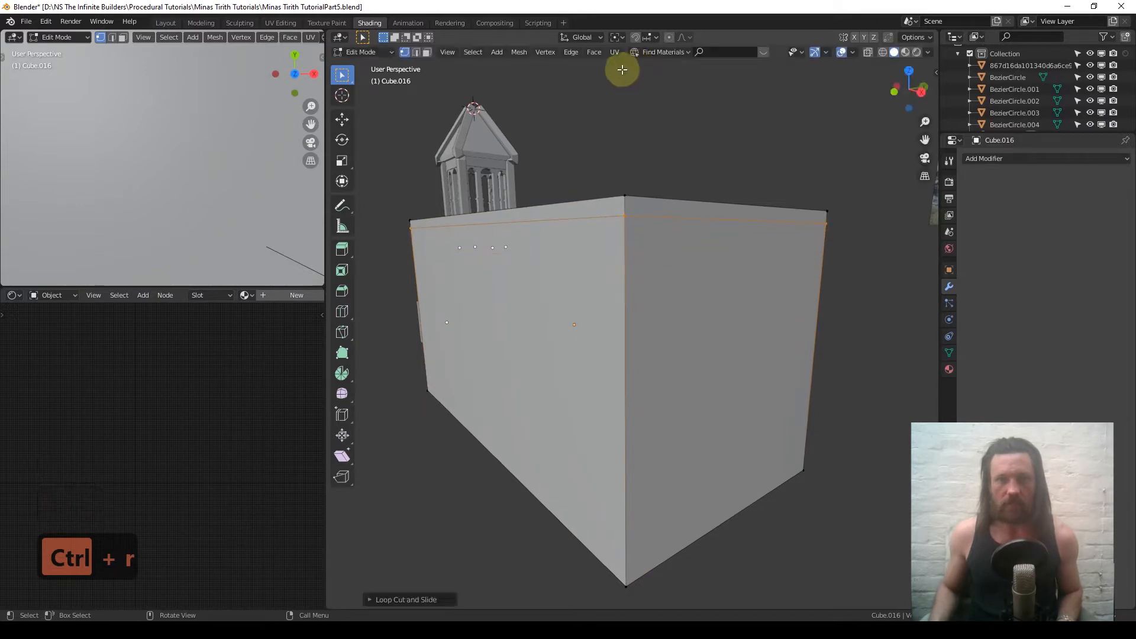
Try to extrude the thin band of faces around the block's top, scaling it slightly outward, and undo the extrusion
scroll(636, 178, "up", 2)
middle_click_drag(633, 234, 614, 358, "shift")
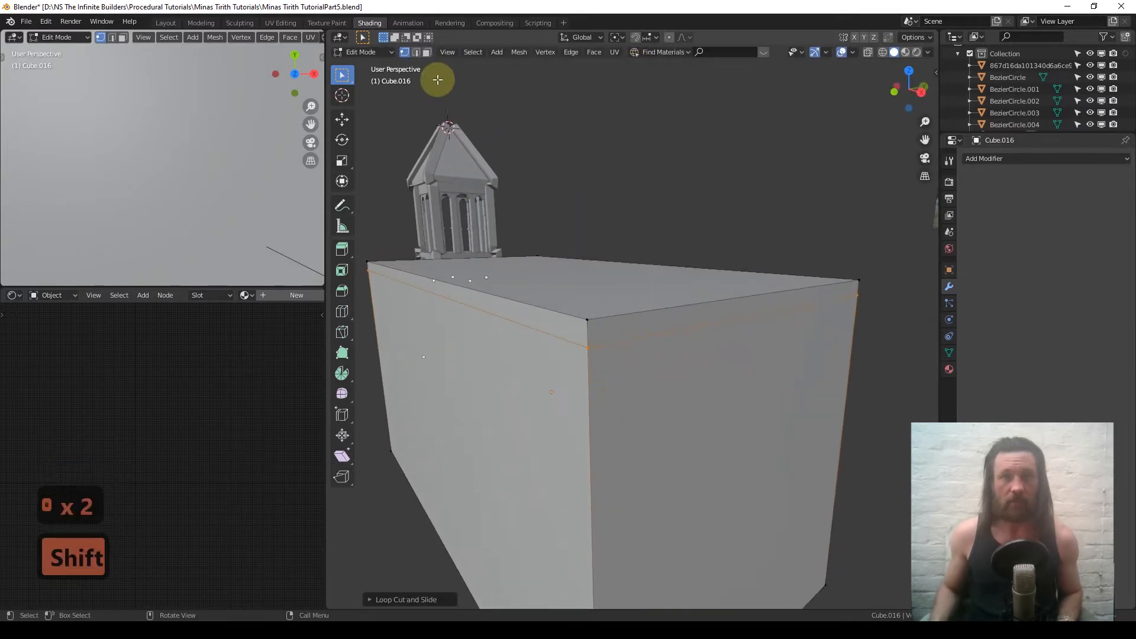
double_click(587, 331, "shift")
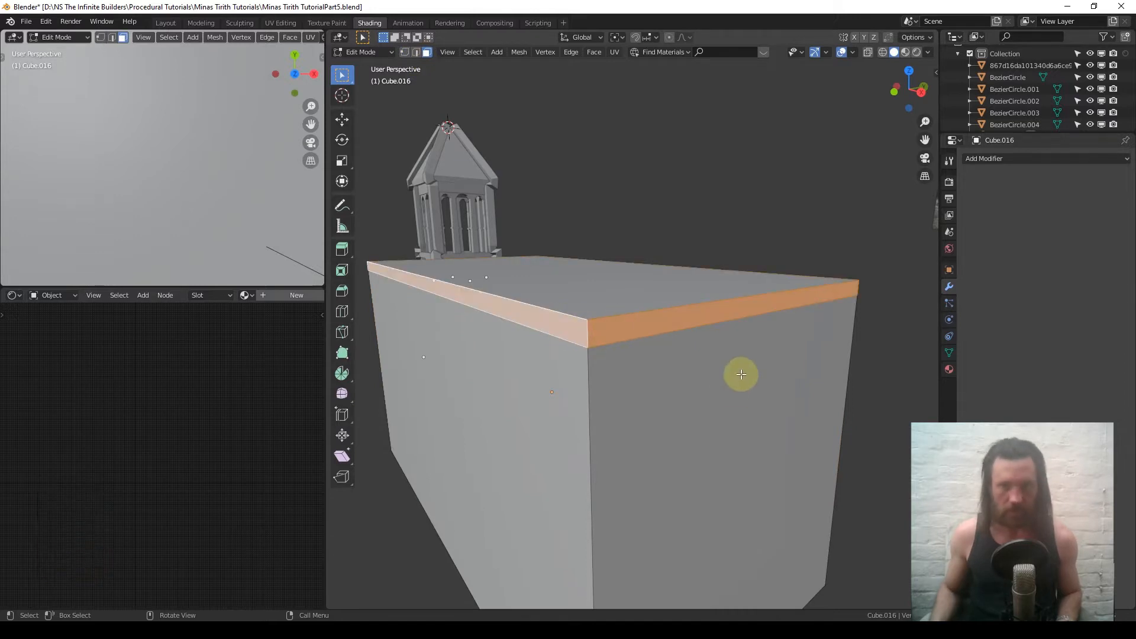
key("e")
key("s")
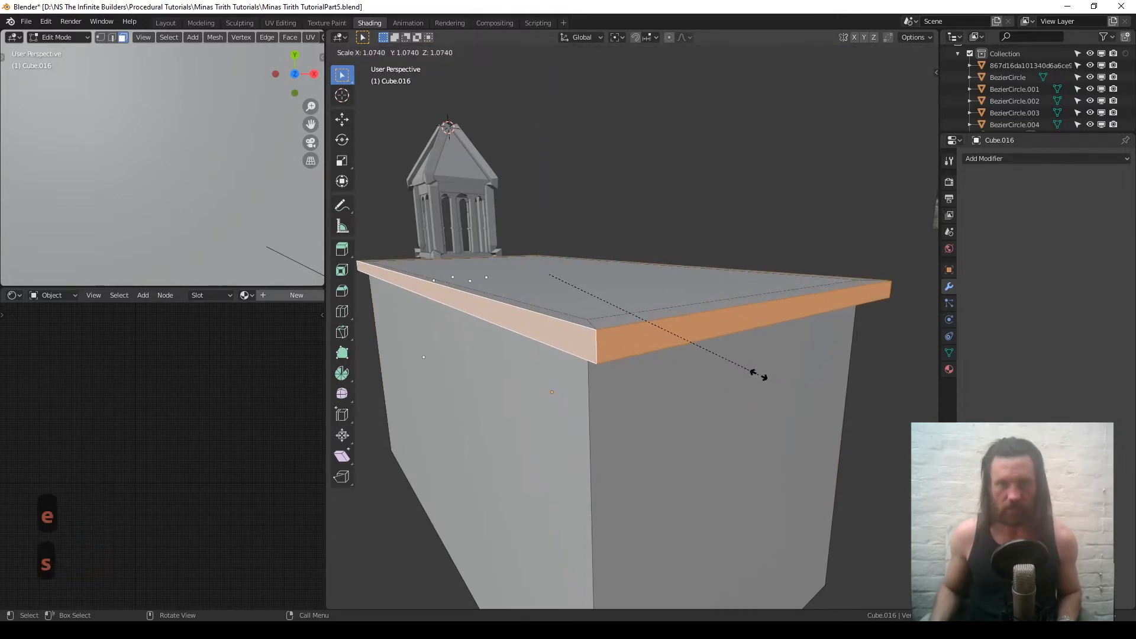
left_click(694, 257)
middle_click_drag(695, 257, 507, 270)
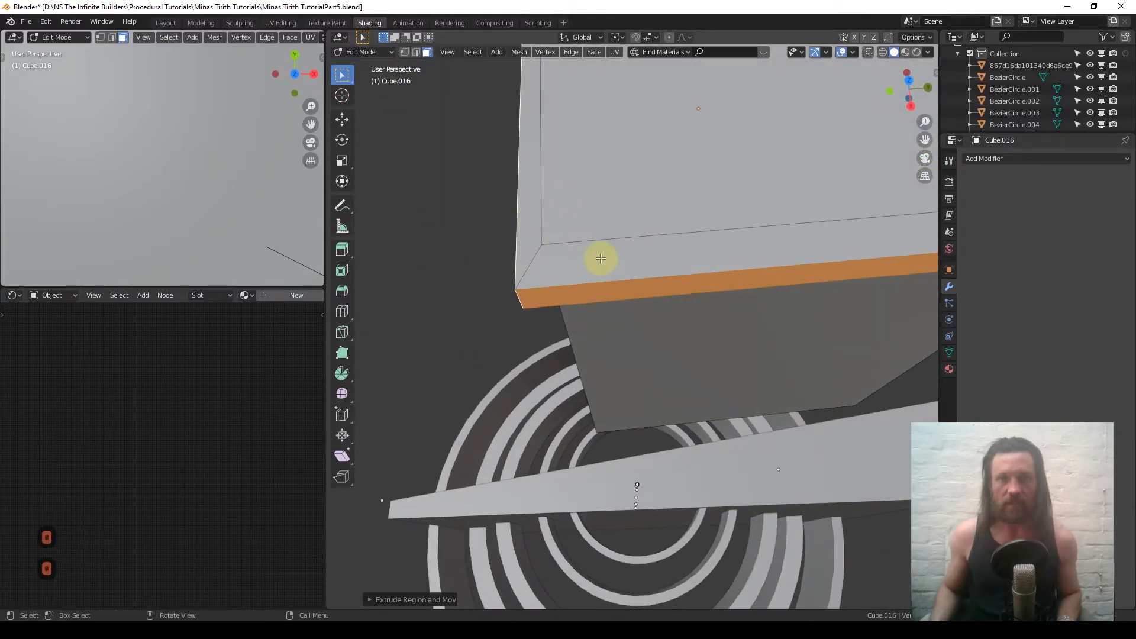
middle_click_drag(617, 289, 545, 230)
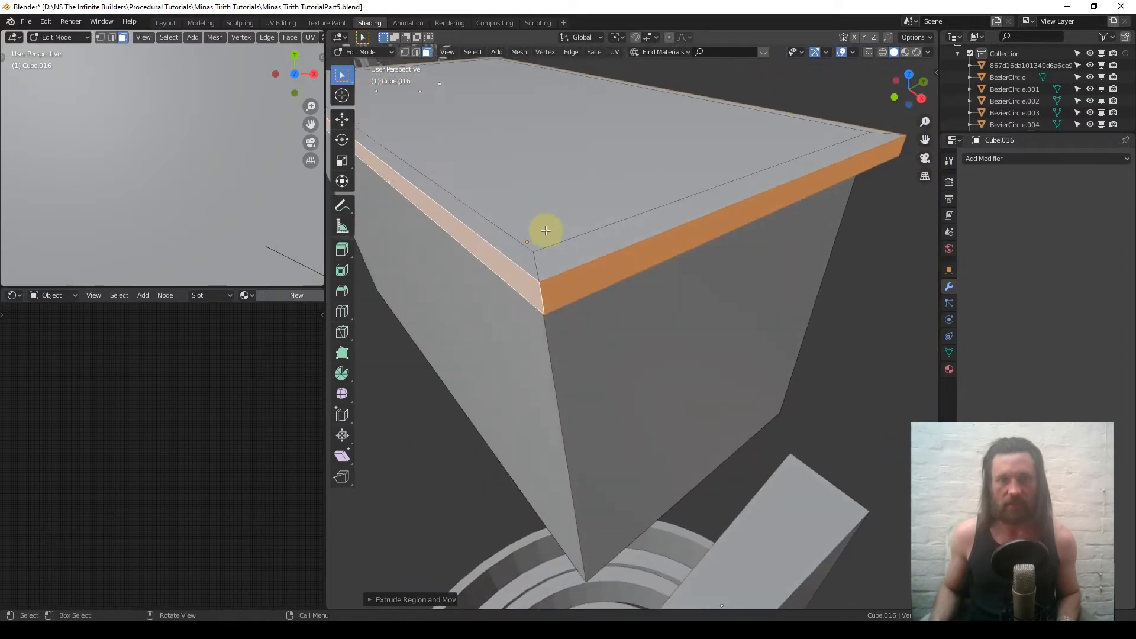
scroll(633, 292, "down", 2)
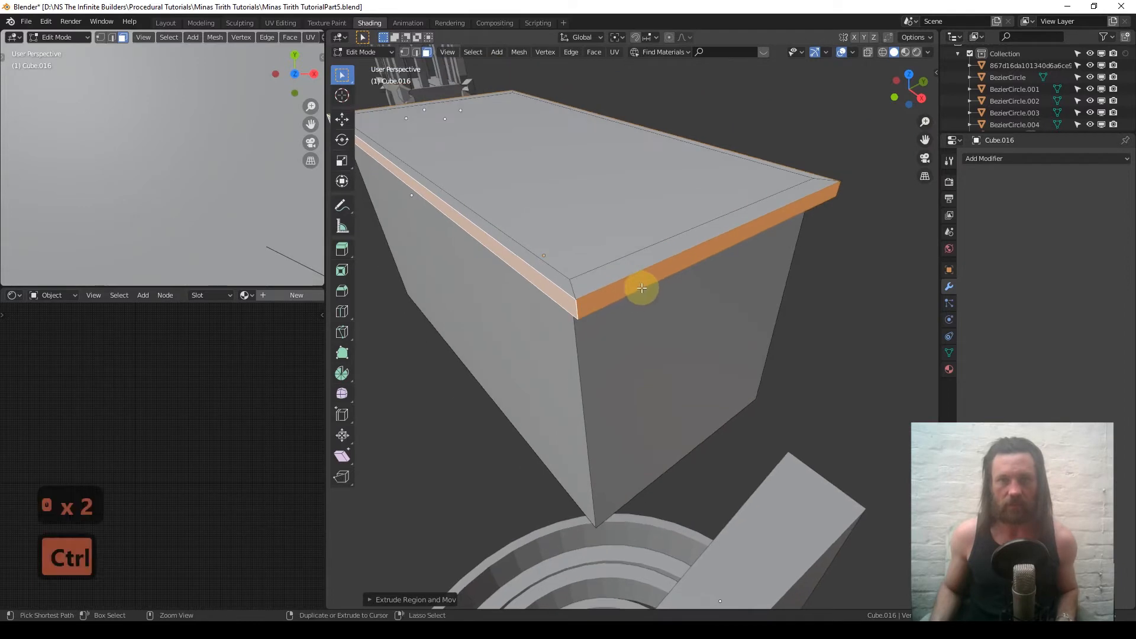
key("ctrl+z")
key("ctrl+z")
Apply all transforms to the block in Object Mode and return to Edit Mode
key("Tab")
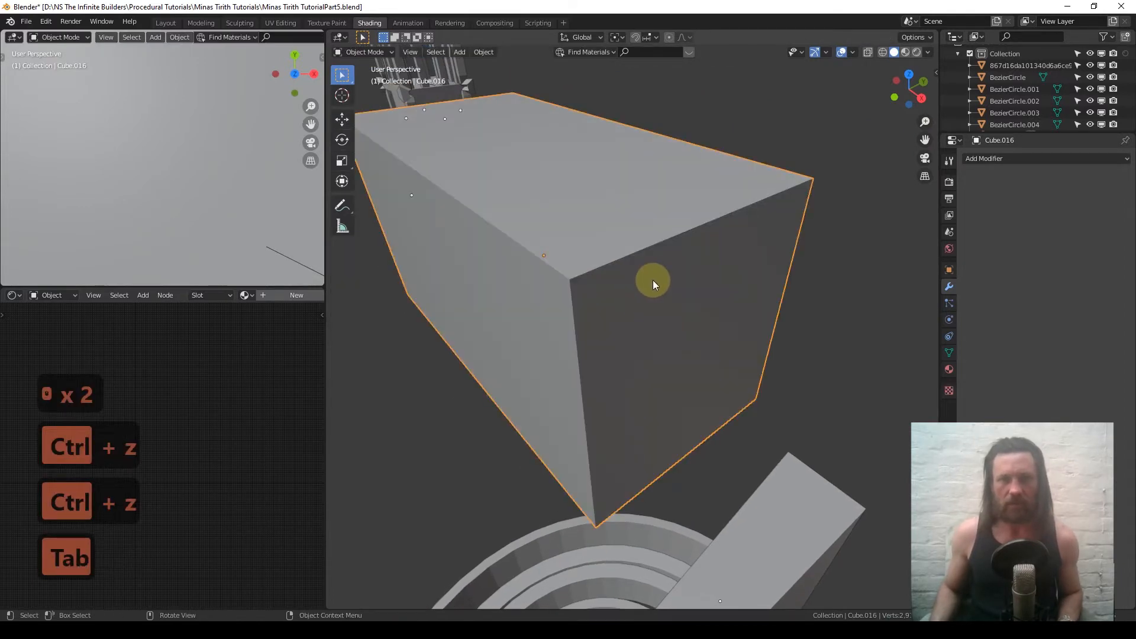
key("q")
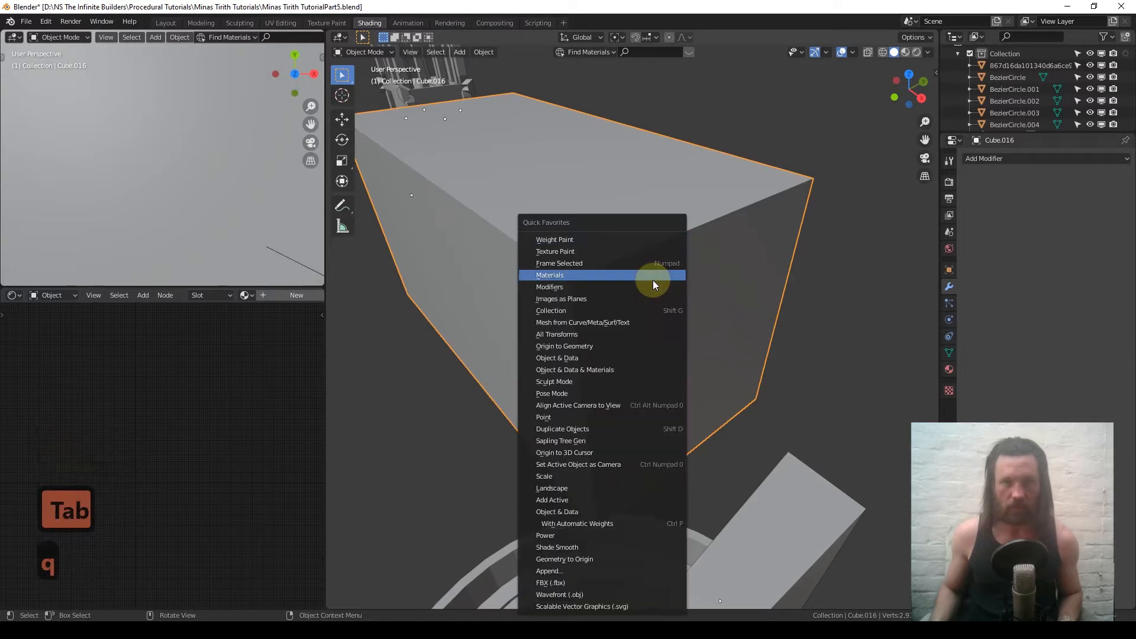
left_click(592, 334)
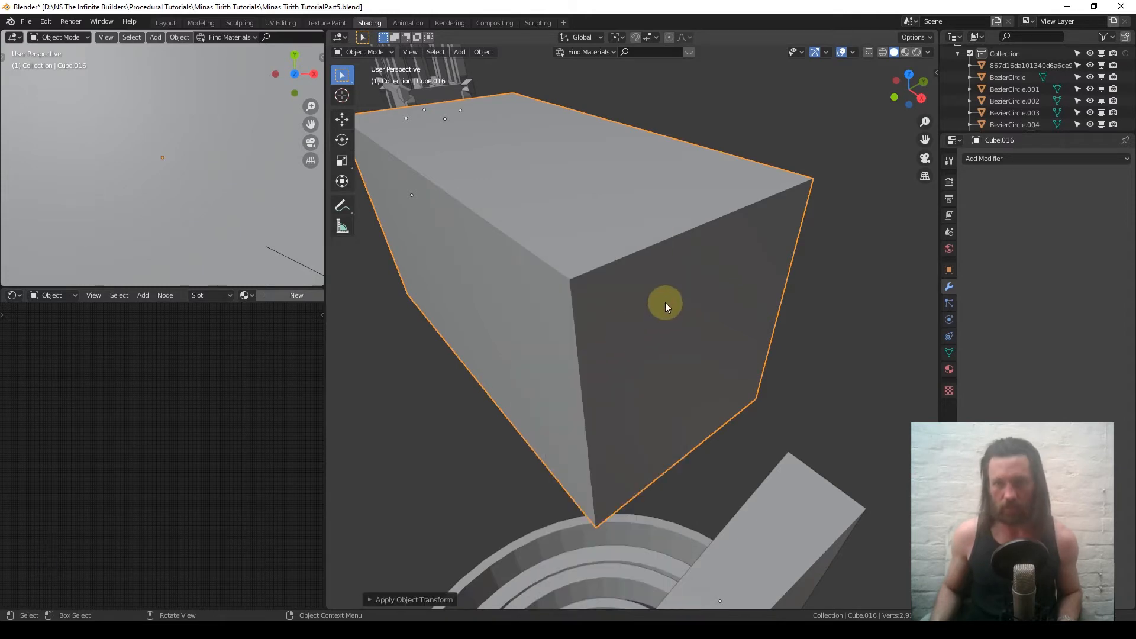
key("Tab")
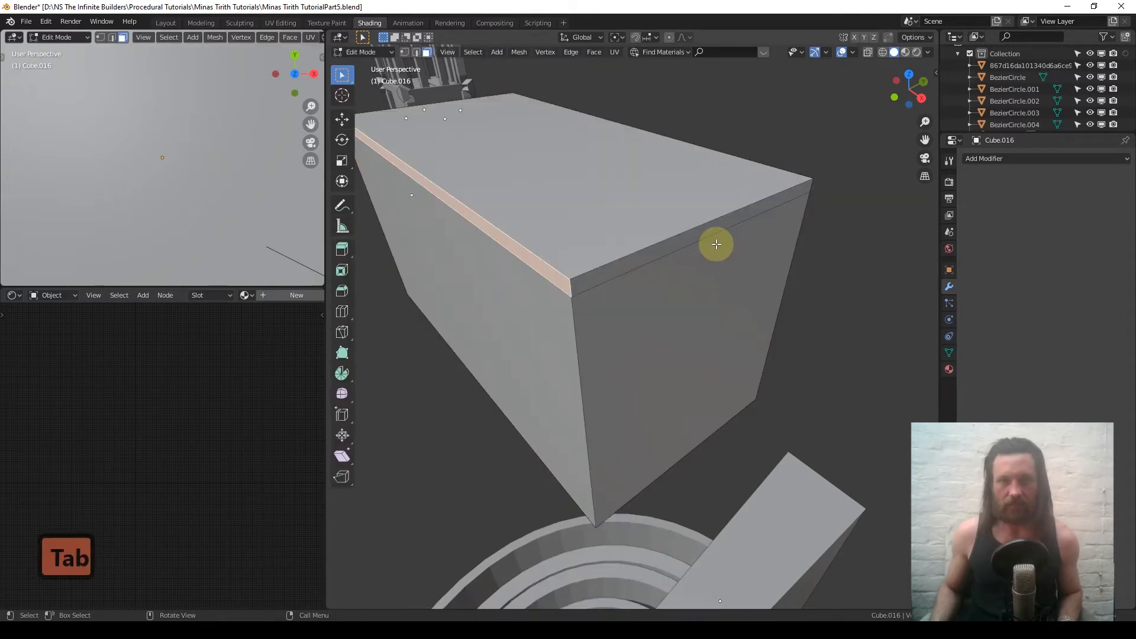
Select the thin band of faces around the block's top and extrude it outward, scaling by about 1.08
left_click(569, 285, "alt")
middle_click_drag(633, 253, 640, 234)
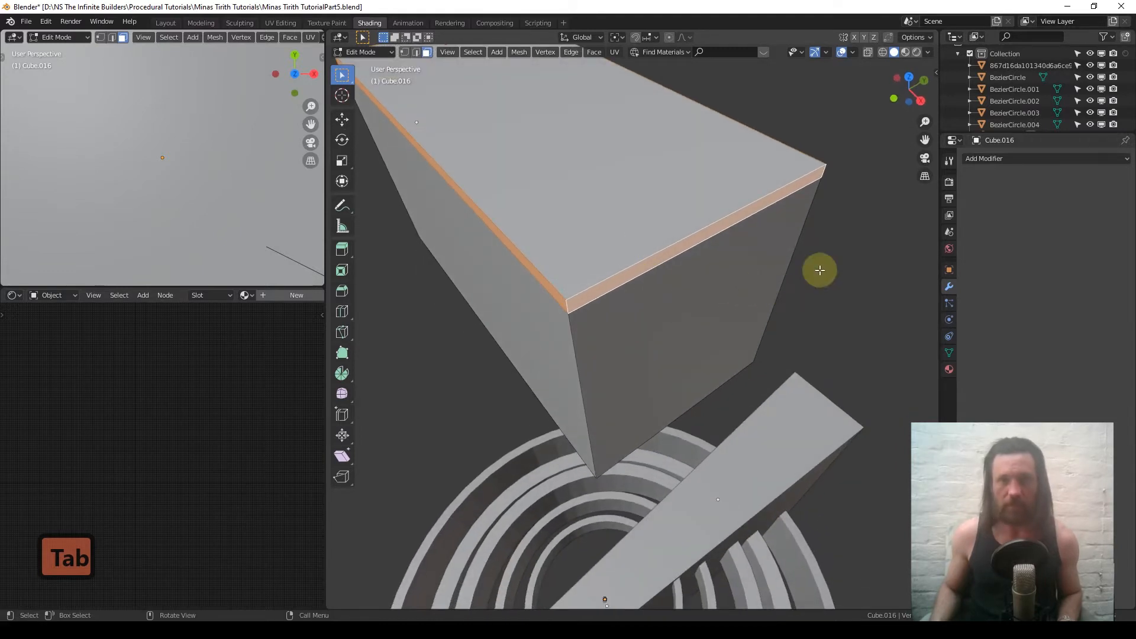
key("e")
key("s")
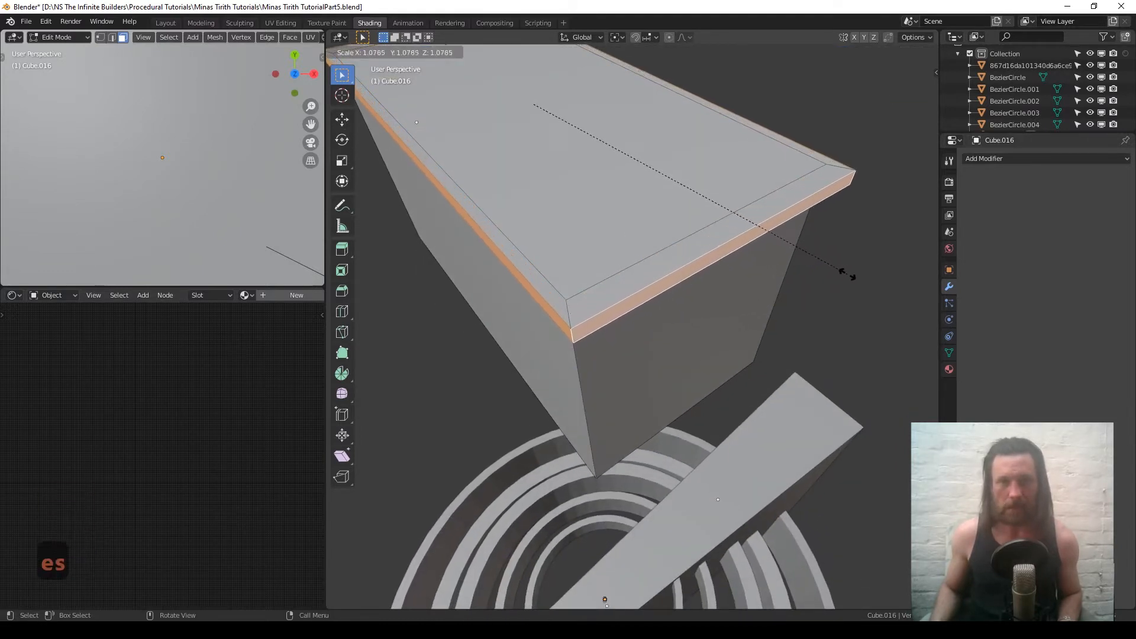
left_click(848, 273)
Scale the extruded ledge band slightly wider along the Y axis to even out its overhang
middle_click_drag(847, 272, 654, 309)
middle_click_drag(659, 251, 650, 282)
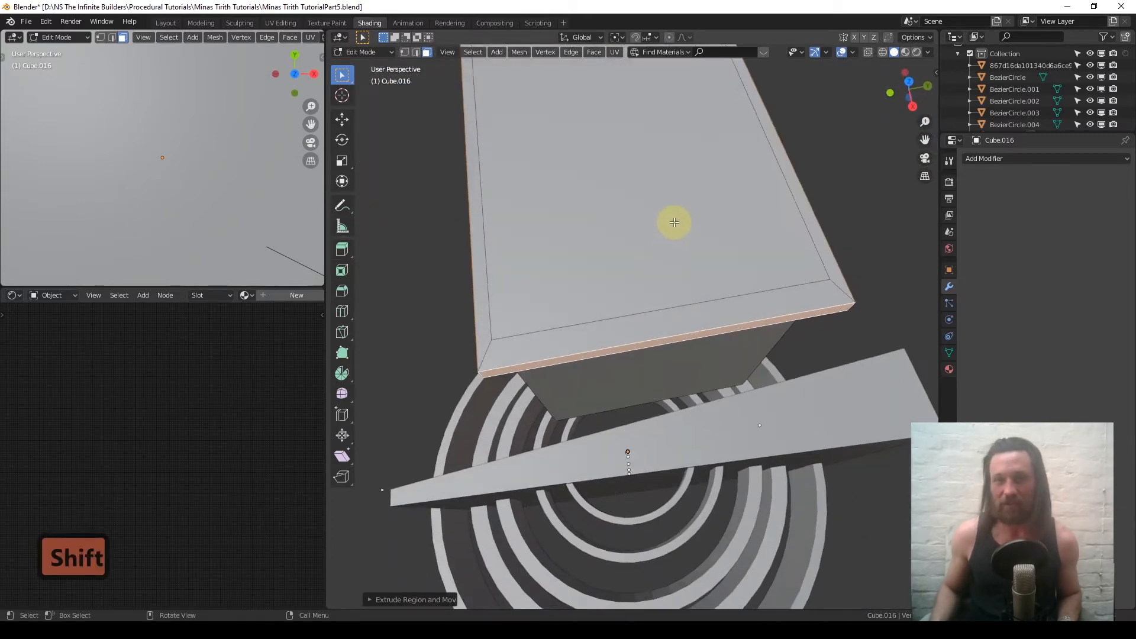
middle_click_drag(674, 222, 676, 337)
middle_click_drag(654, 272, 668, 304)
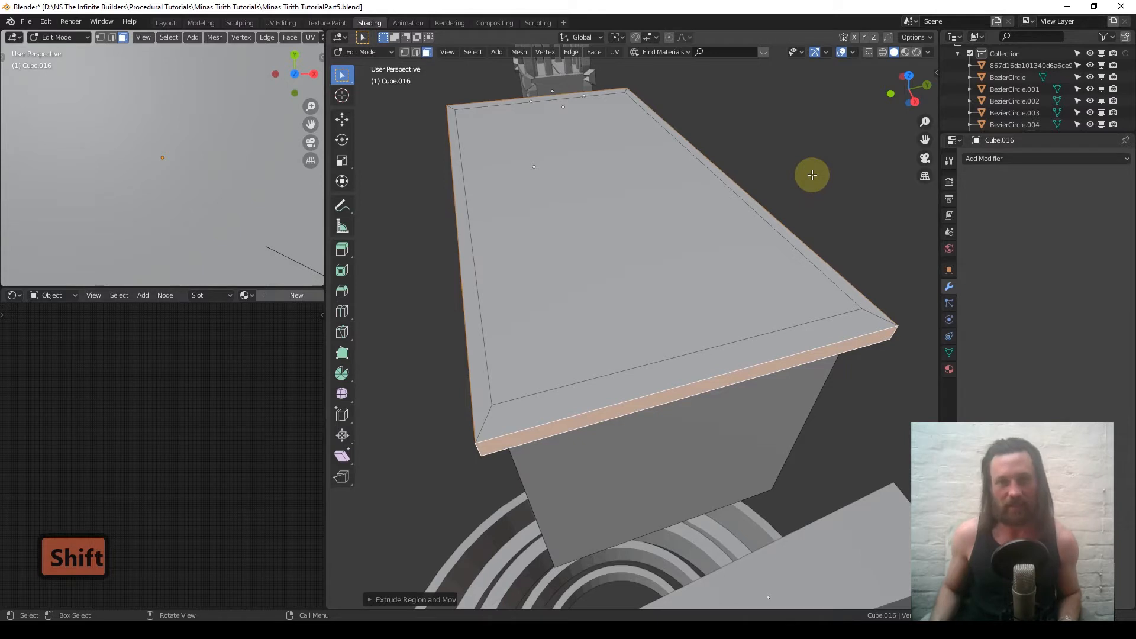
key("s")
key("x")
key("shift+y")
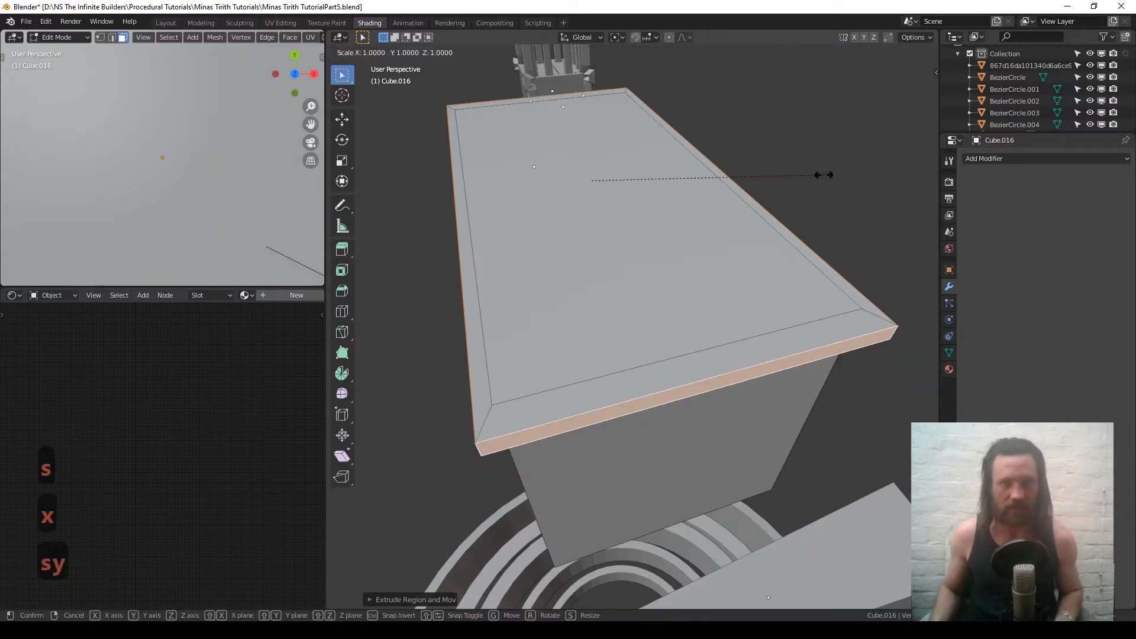
key("y")
left_click(828, 177)
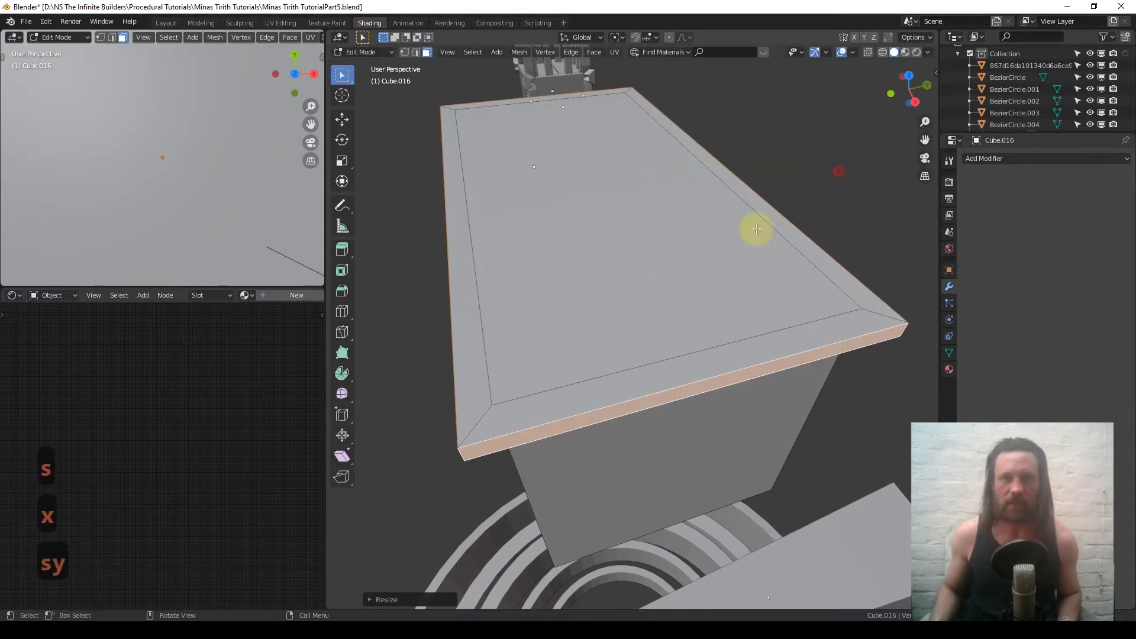
Select the ring of faces on top of the ledge together with the inner top face and delete them
middle_click_drag(755, 228, 647, 267)
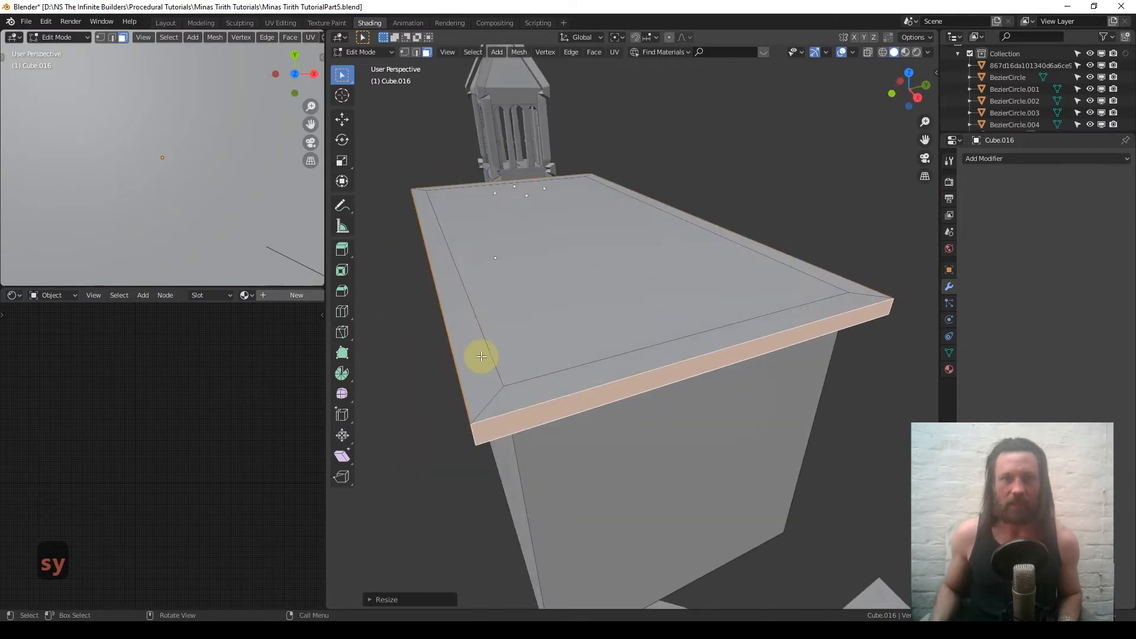
left_click(497, 388, "alt")
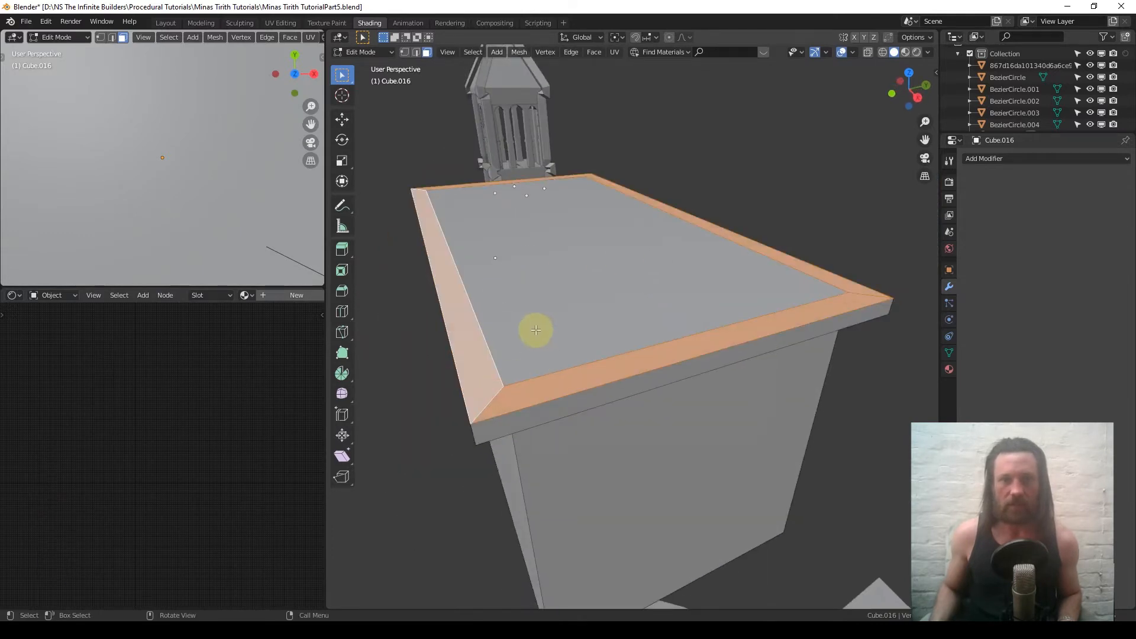
middle_click_drag(536, 330, 538, 322)
left_click(594, 270, "shift")
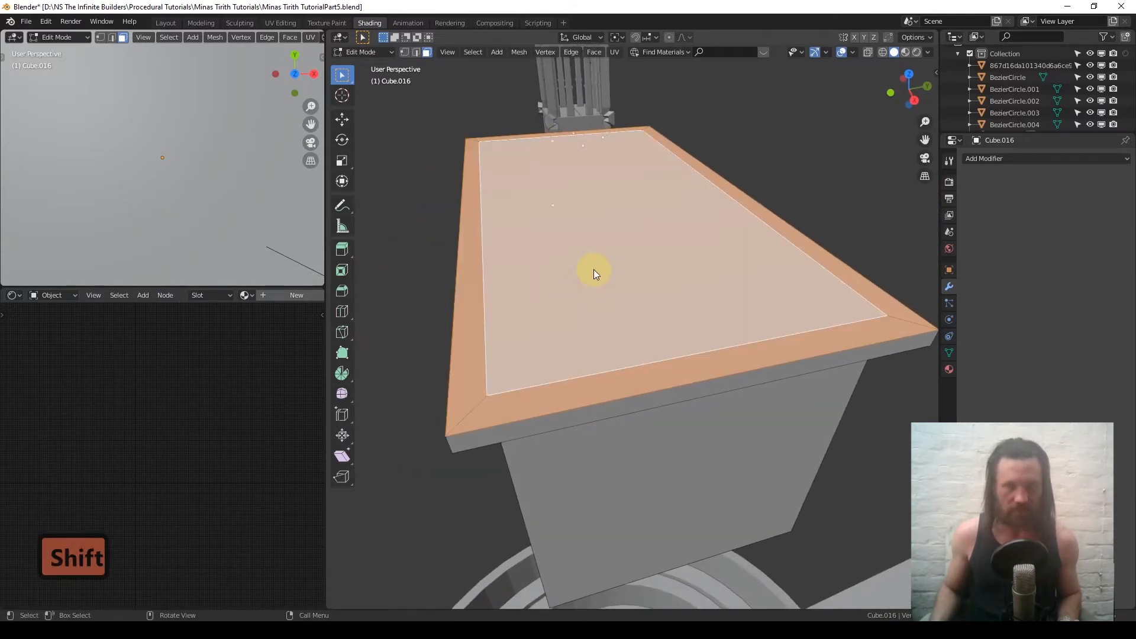
key("x")
left_click(583, 275)
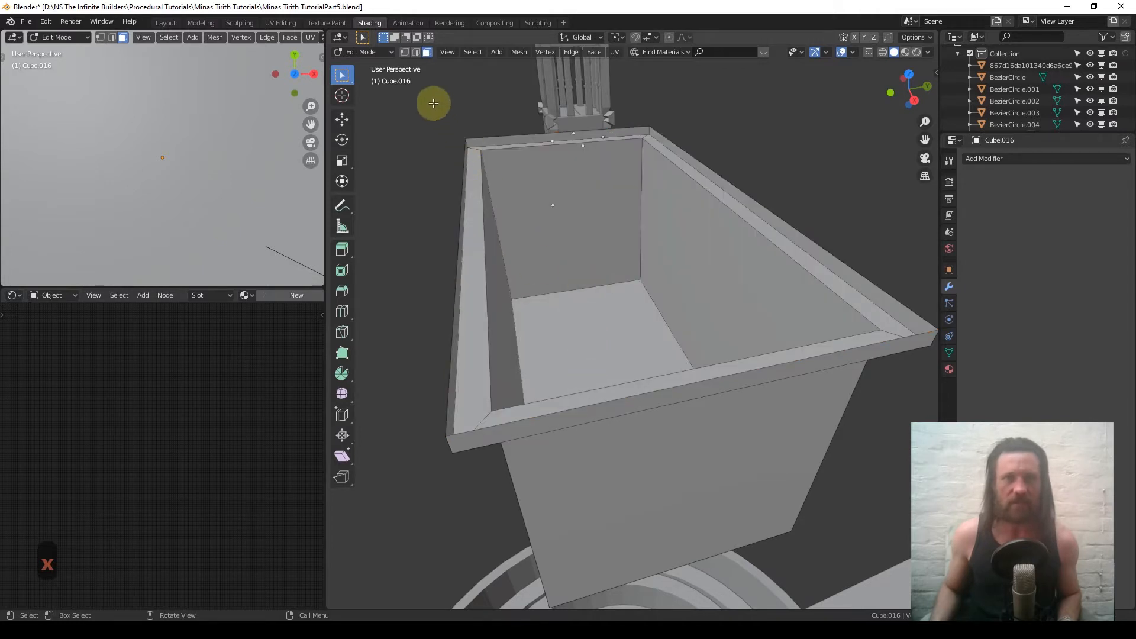
Select the ledge's outer top edge loop and fill it with a single face
middle_click_drag(515, 312, 615, 409)
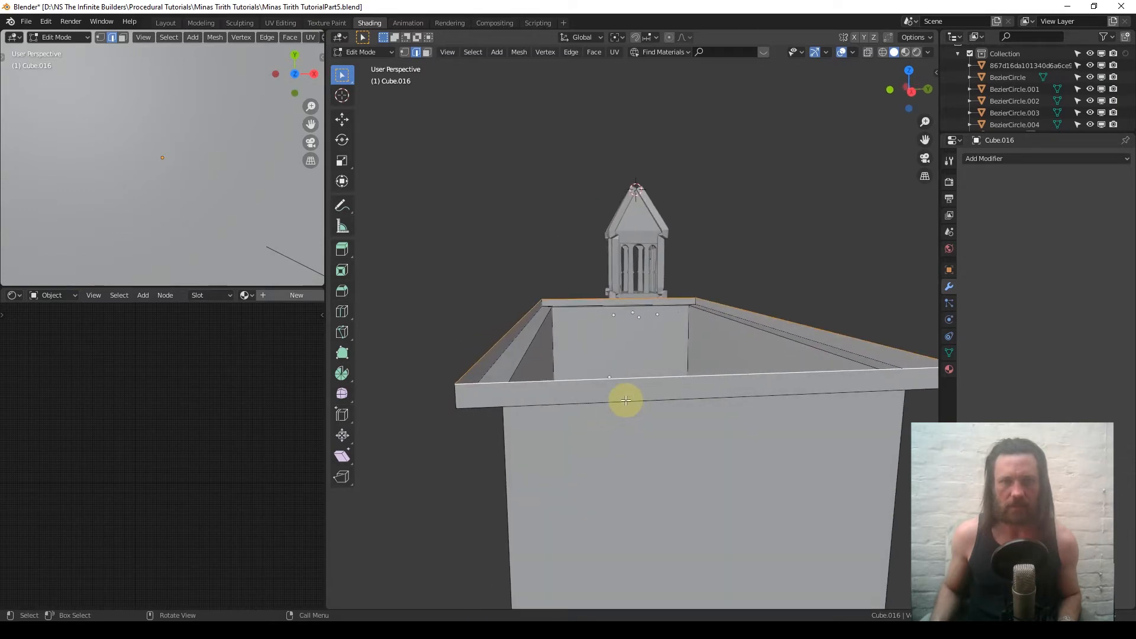
middle_click_drag(626, 389, 632, 413)
key("f")
Add a centred loop cut running lengthwise over the top face and down both end walls
scroll(625, 408, "down", 5)
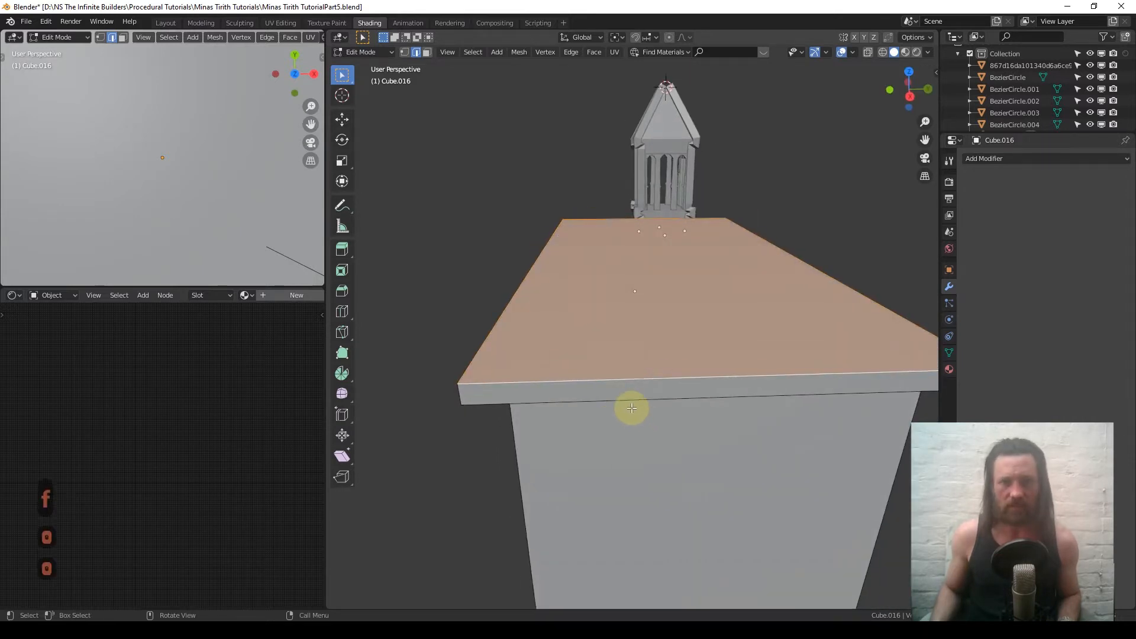
middle_click_drag(647, 336, 809, 318)
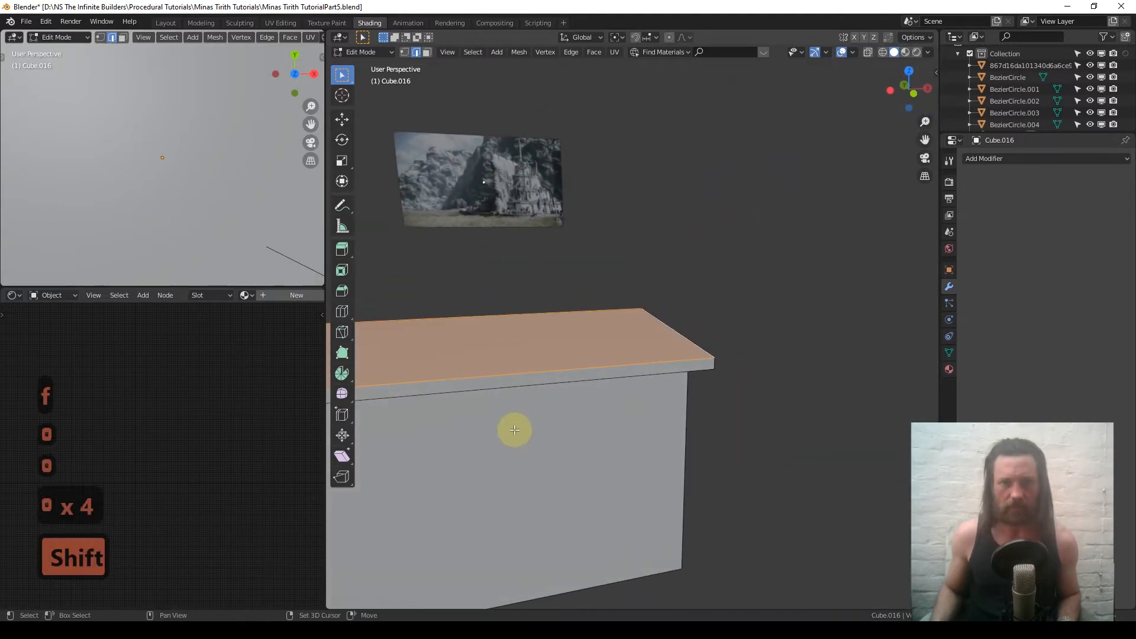
middle_click_drag(515, 431, 616, 362, "shift")
key("ctrl+r")
left_click(688, 304)
right_click(688, 304)
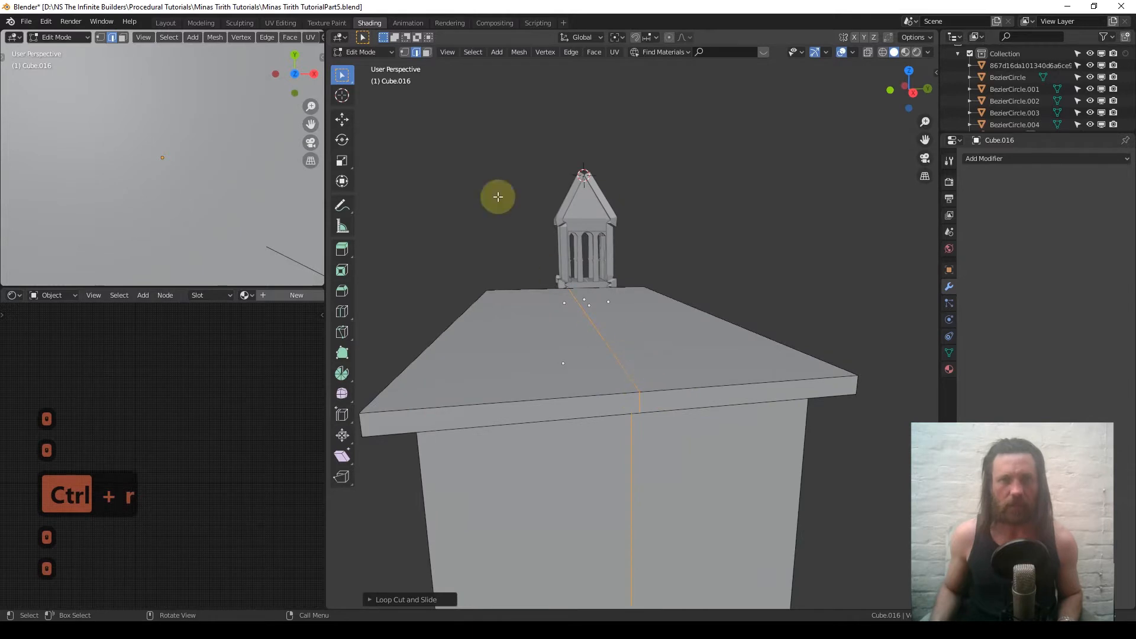
Select the two centre vertices at the ends of the top face and raise them about 25.84 m along Z as a roof ridge
left_click(405, 52)
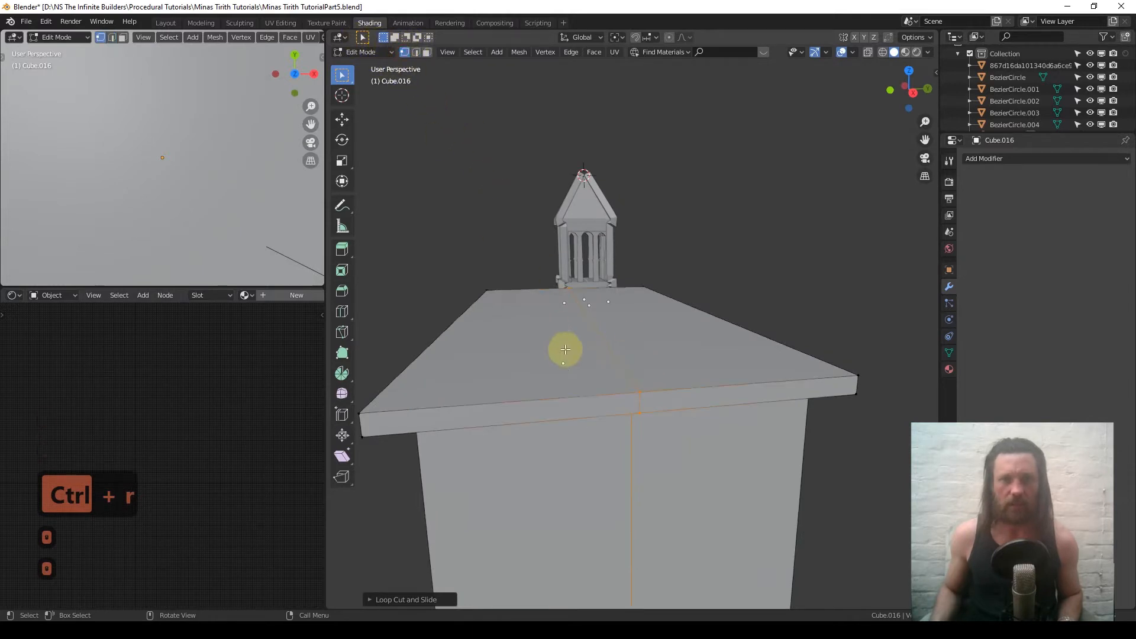
left_click(636, 389)
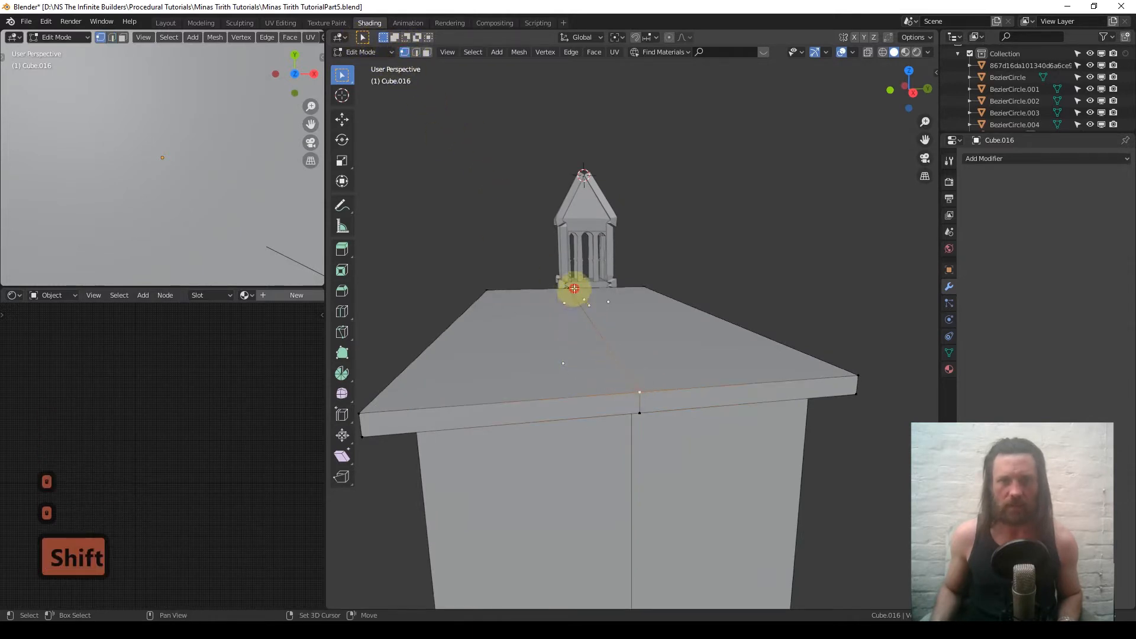
left_click(574, 289, "shift")
key("g")
key("z")
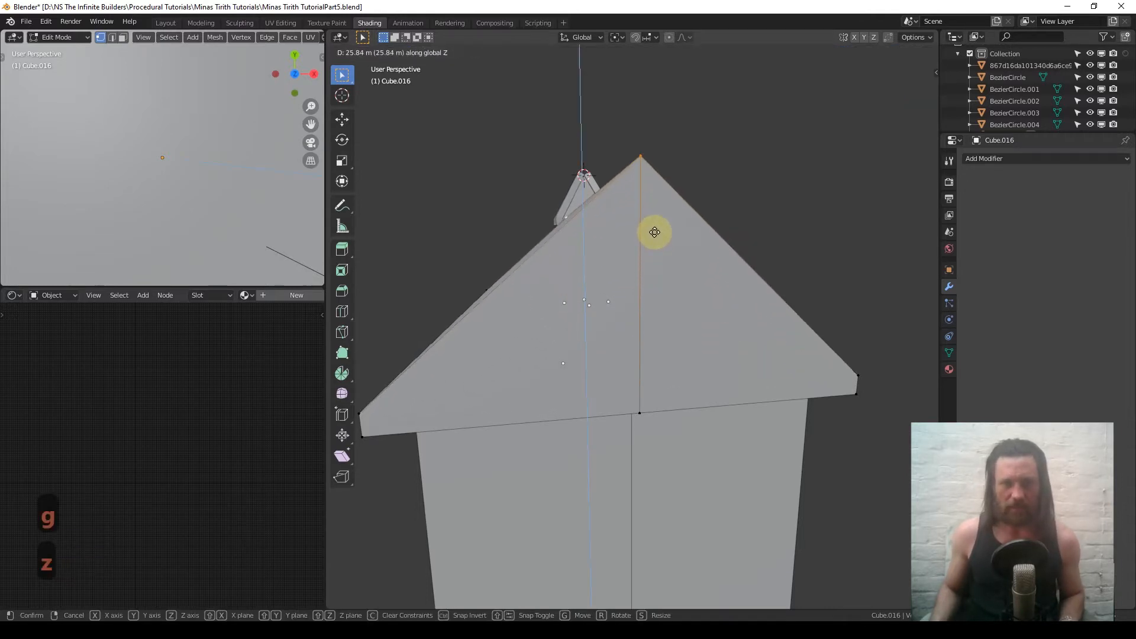
left_click(655, 232)
middle_click_drag(629, 259, 554, 314)
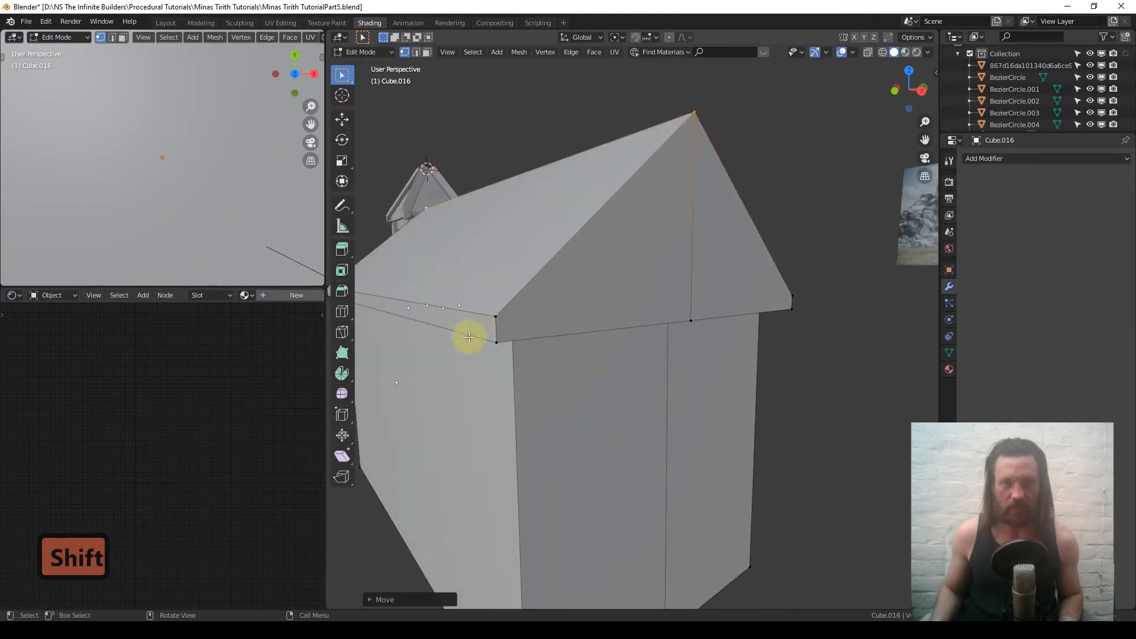
left_click(791, 302, "shift")
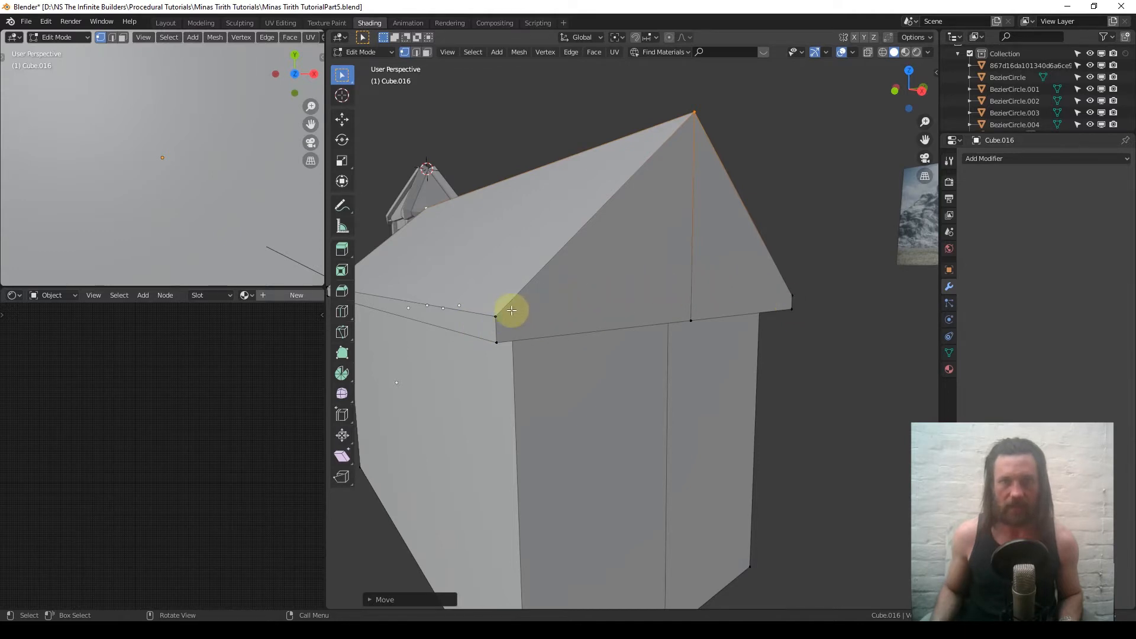
middle_click_drag(685, 254, 660, 249)
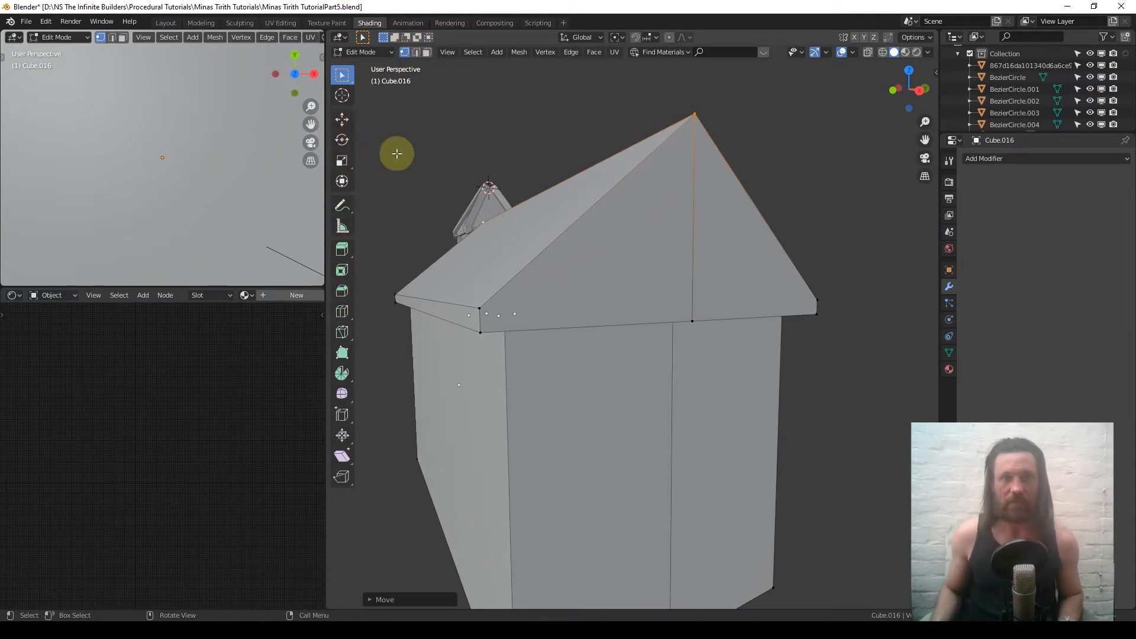
key("t")
key("t")
key("t")
key("t")
key("t")
key("t")
key("t")
key("t")
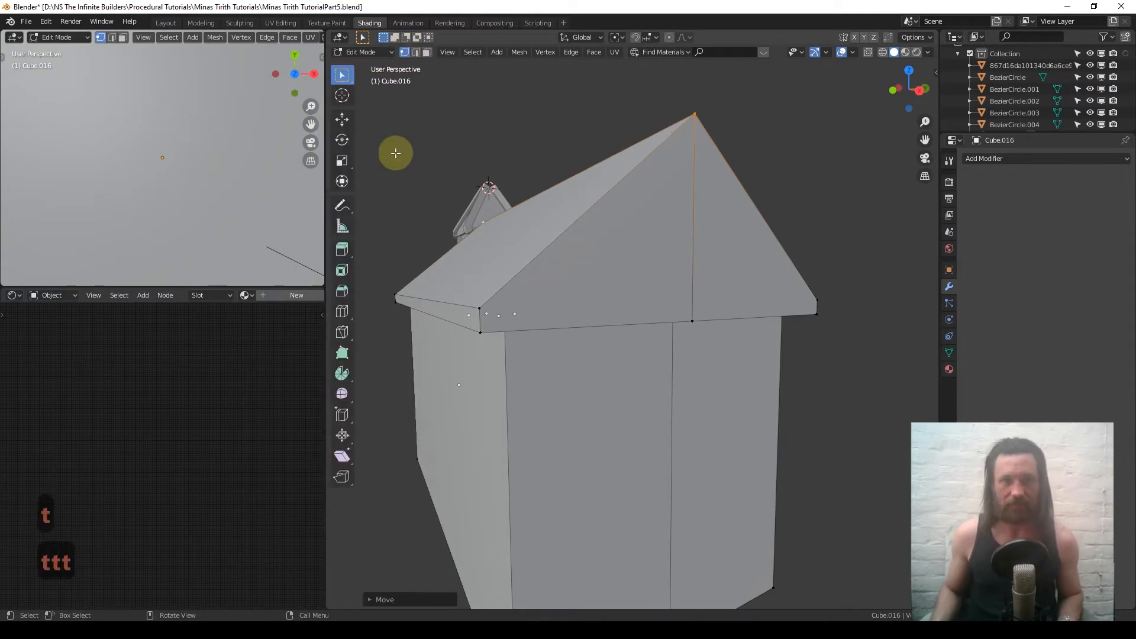
Activate the Knife tool and select the building's entire mesh in vertex mode
left_click(343, 342)
right_click(528, 297)
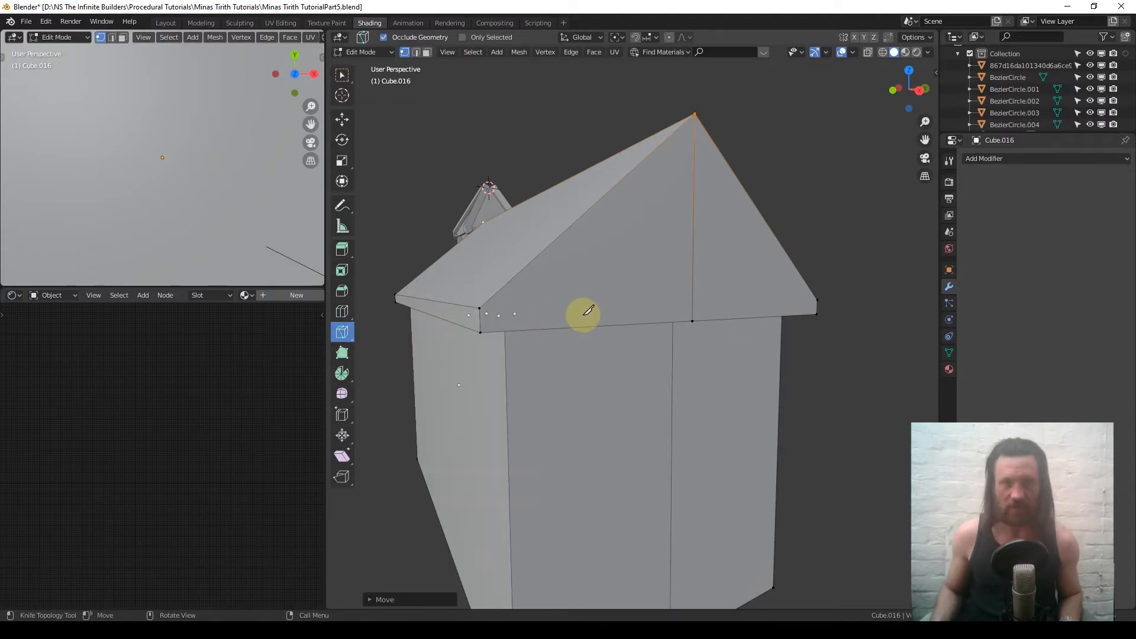
key("a")
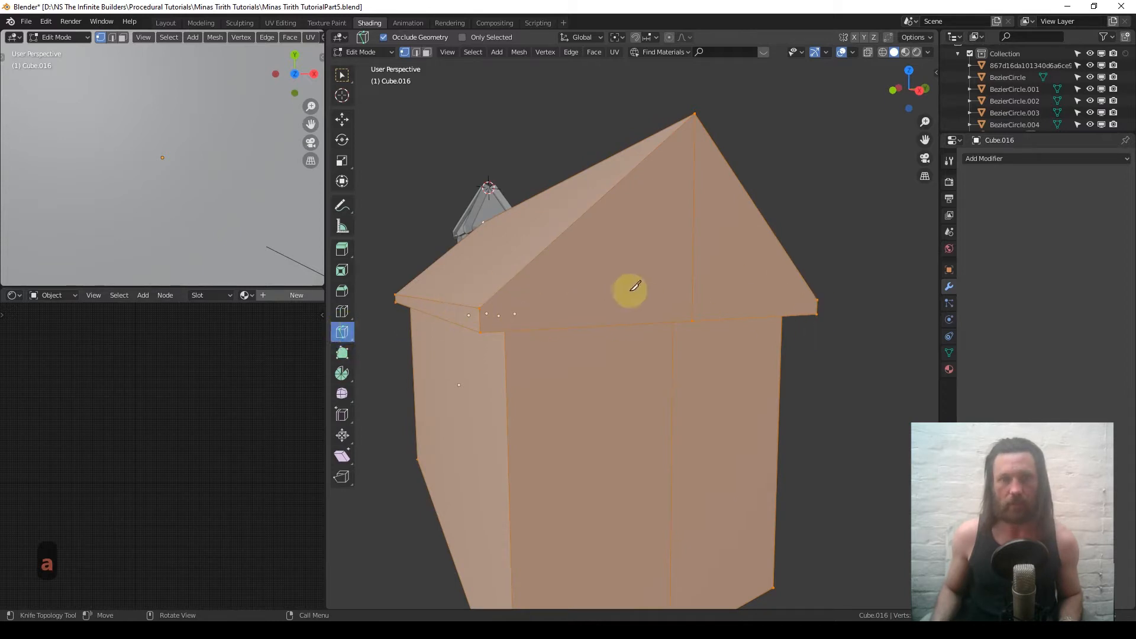
left_click(404, 53)
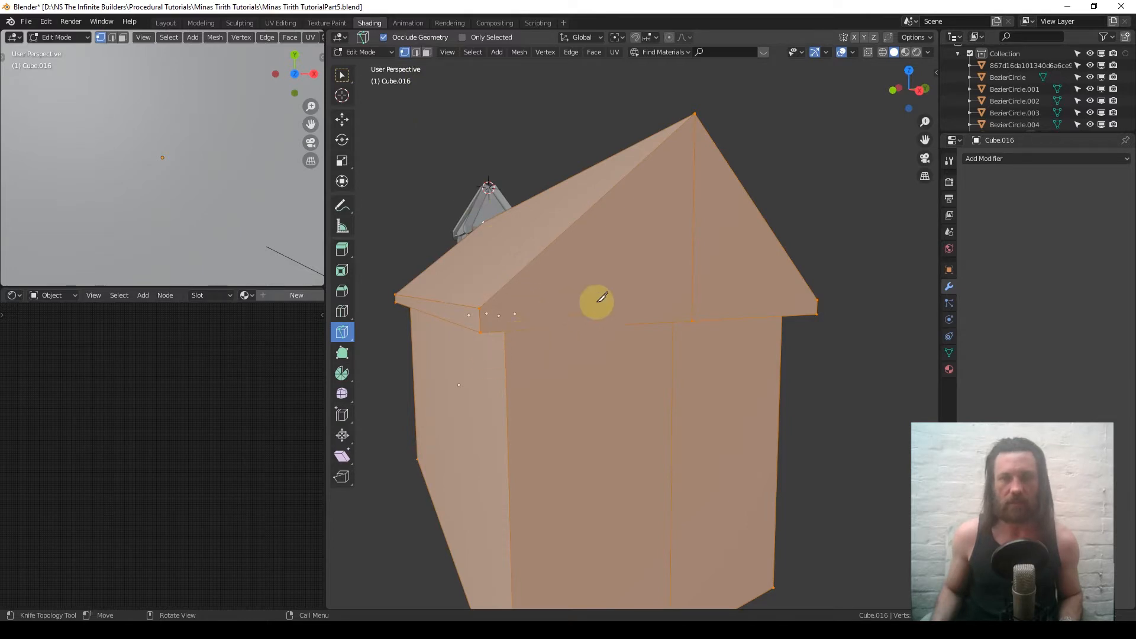
Try to knife-cut a straight horizontal line across the front gable between the upper eave corners
left_click(484, 307)
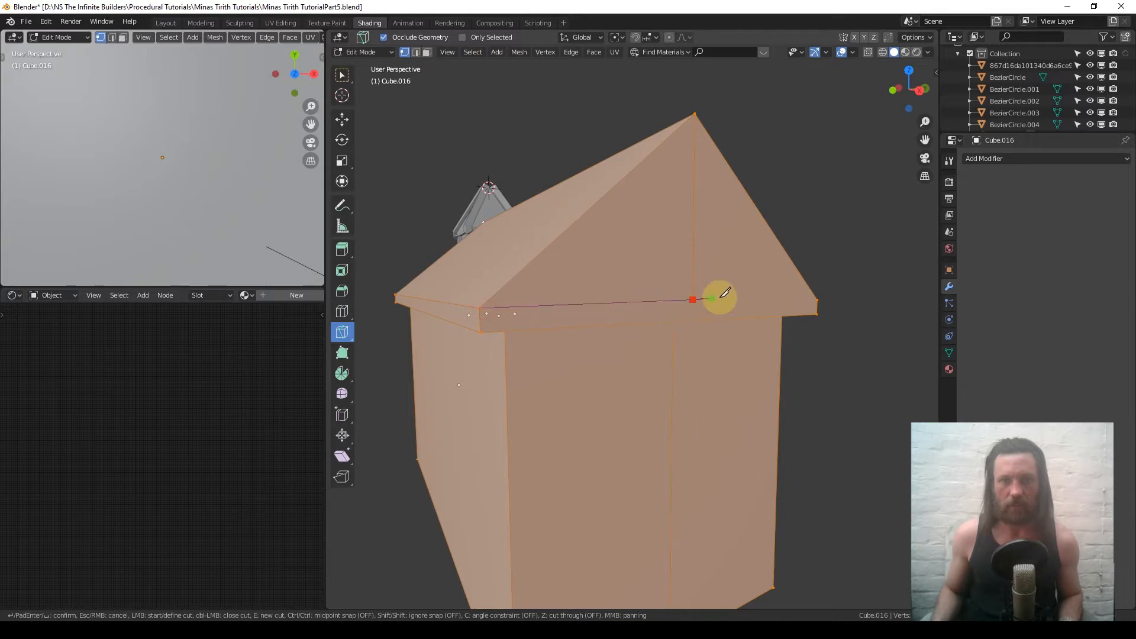
left_click(819, 299)
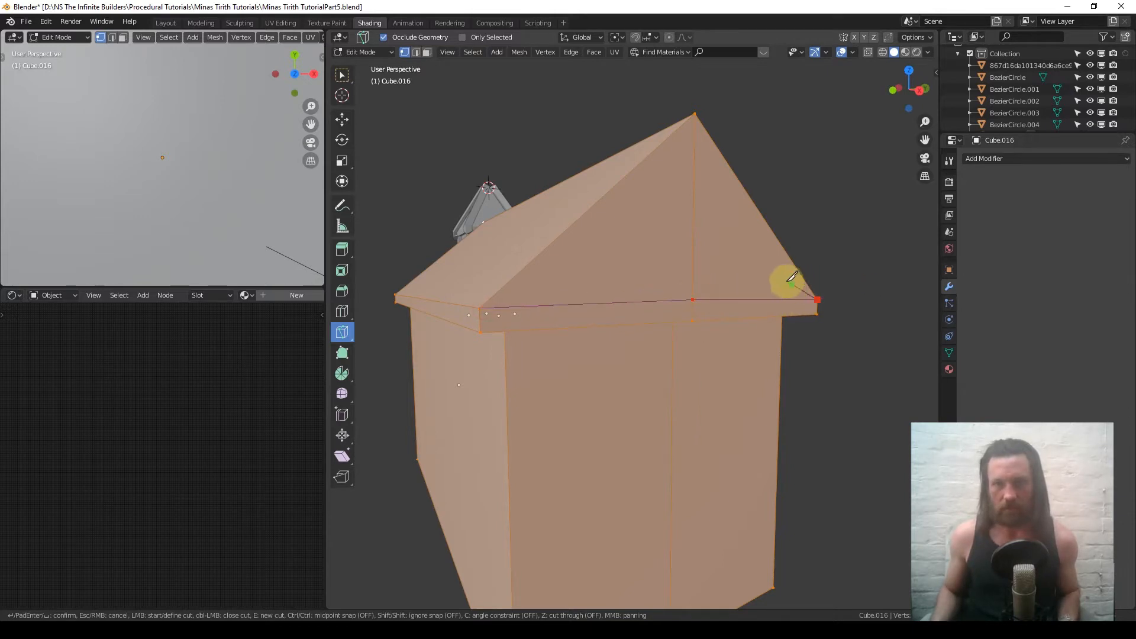
key("Return")
In the right orthographic view, knife-cut the front gable from both lower eave corners to just below the peak, parallel to the roof slopes
middle_click_drag(692, 255, 631, 238)
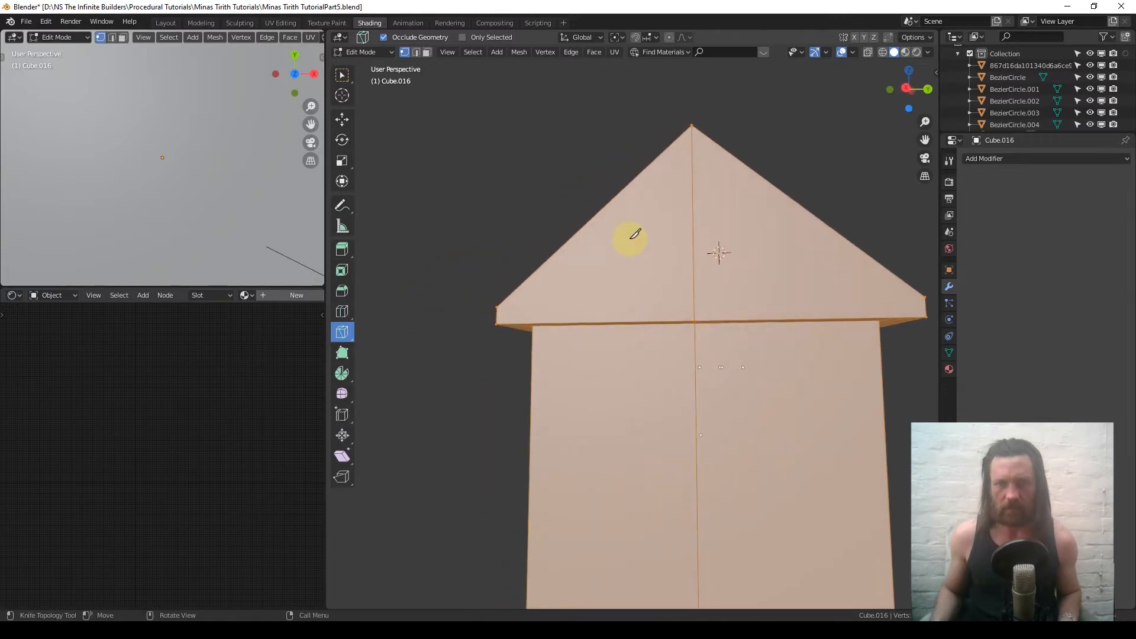
key("KP_1")
key("KP_3")
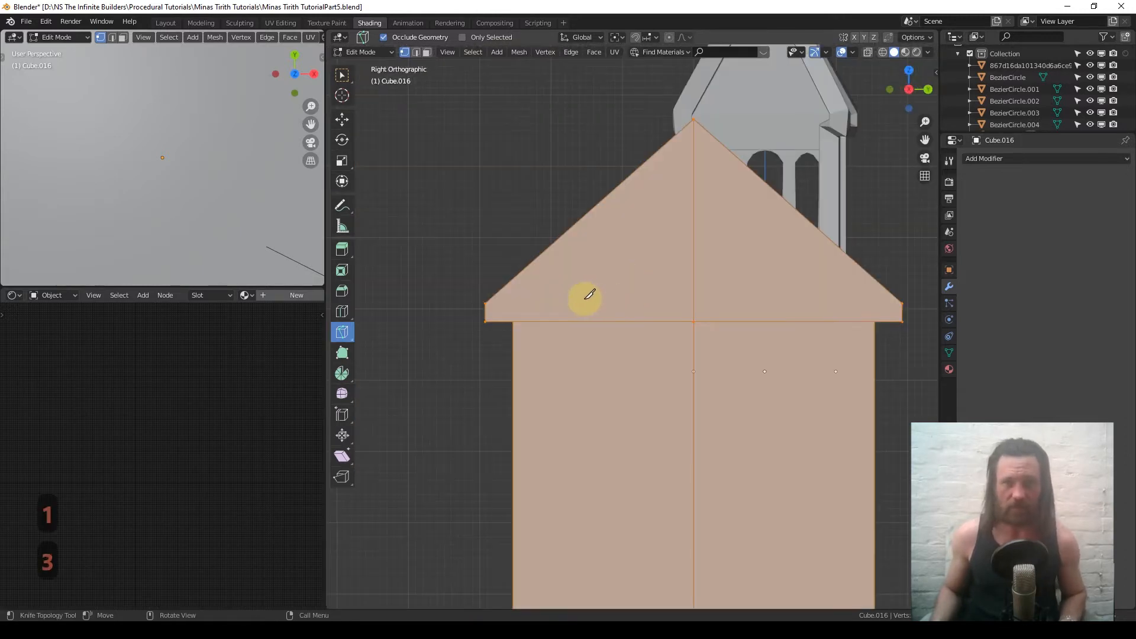
left_click(486, 319)
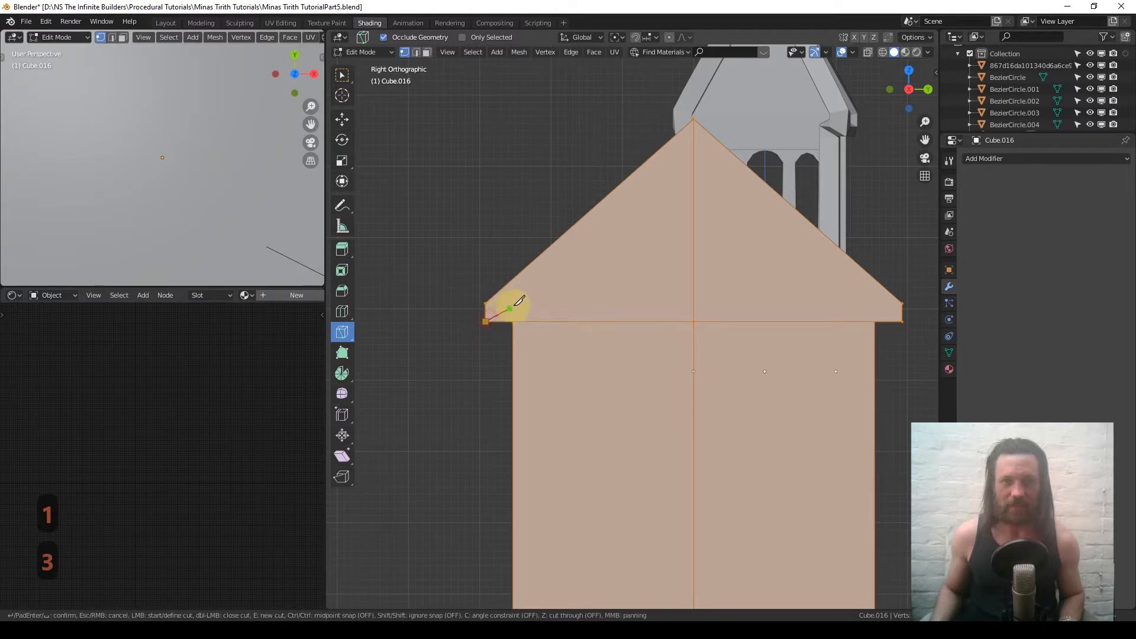
left_click(695, 137)
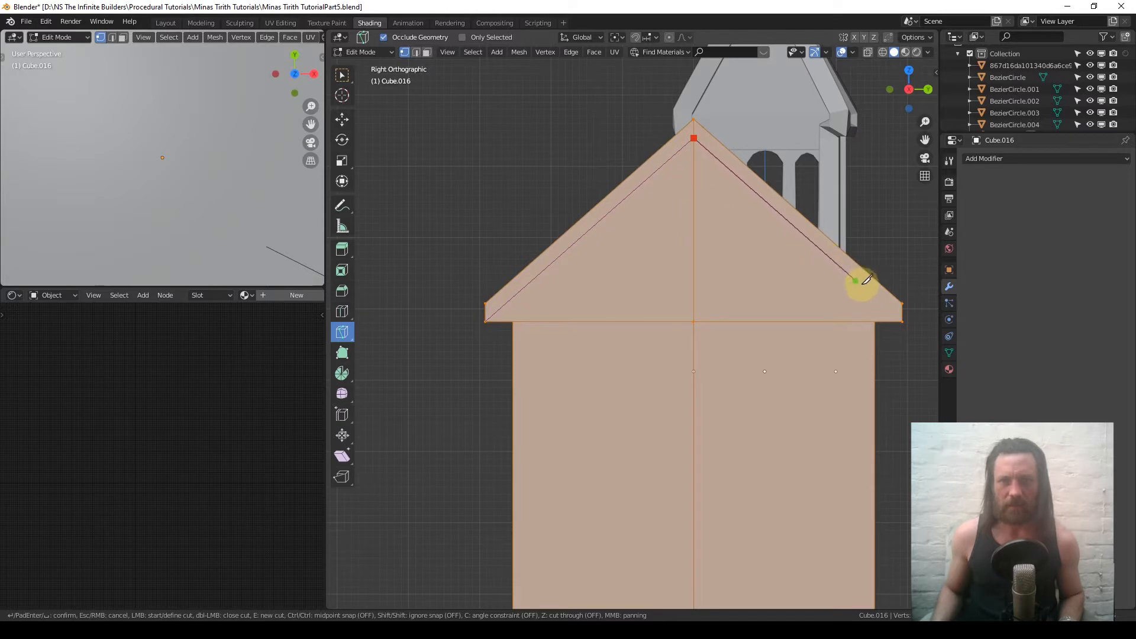
left_click(905, 326)
key("Return")
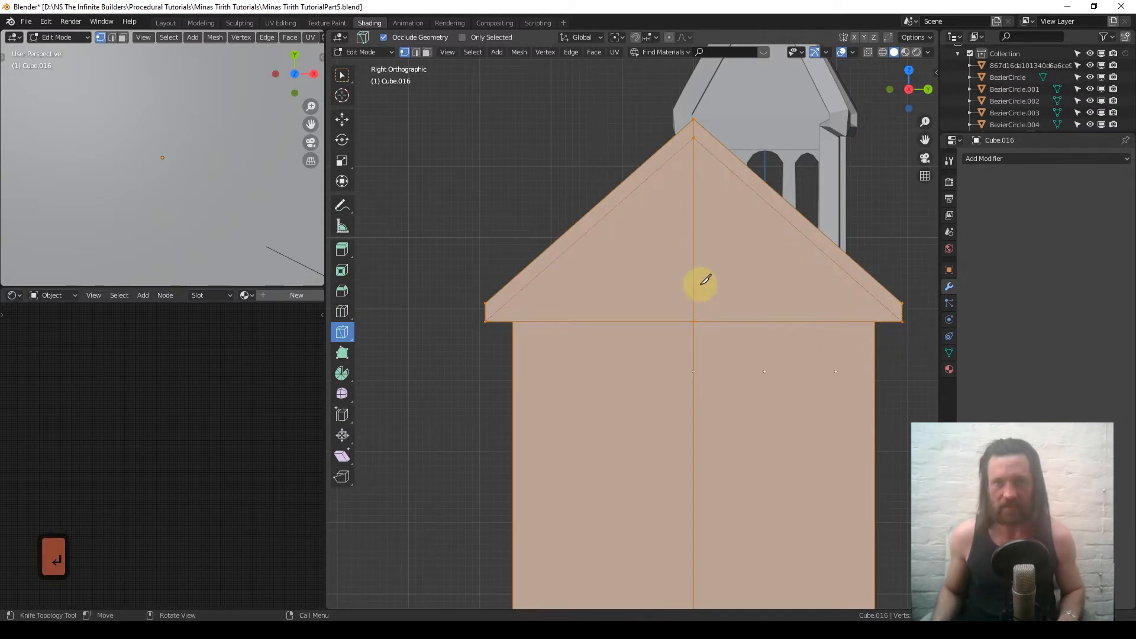
Knife-cut the opposite gable from one lower eave corner to just below the peak and down to the other corner
middle_click_drag(698, 284, 798, 296)
scroll(626, 314, "down", 2)
middle_click_drag(537, 327, 572, 265, "shift")
scroll(664, 309, "down", 4)
scroll(601, 332, "up", 2)
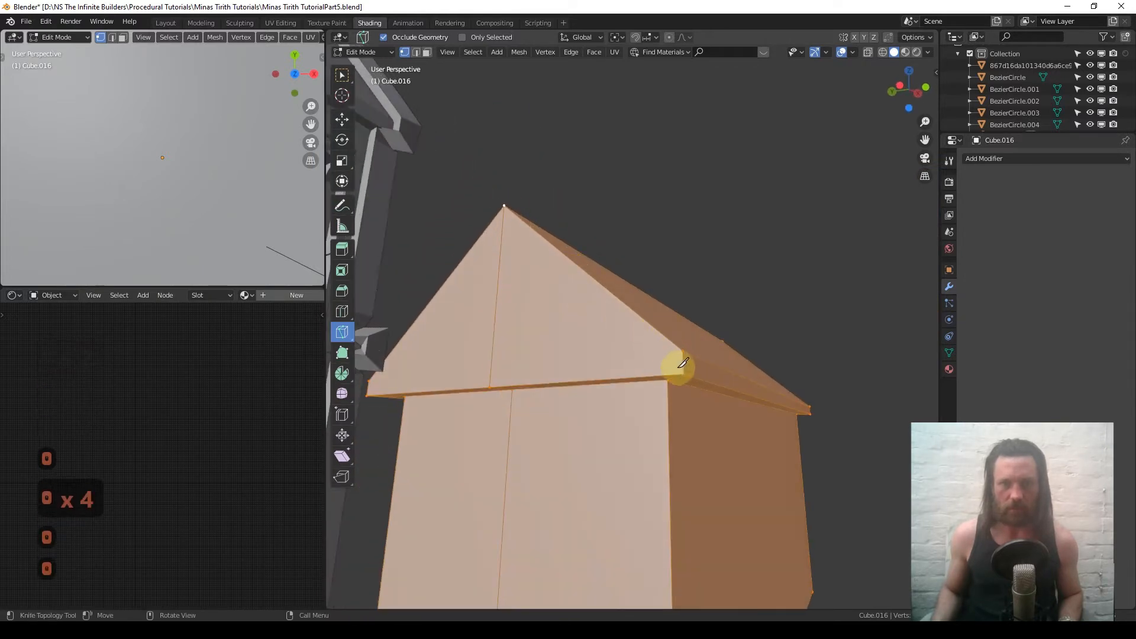
left_click_drag(685, 373, 518, 232)
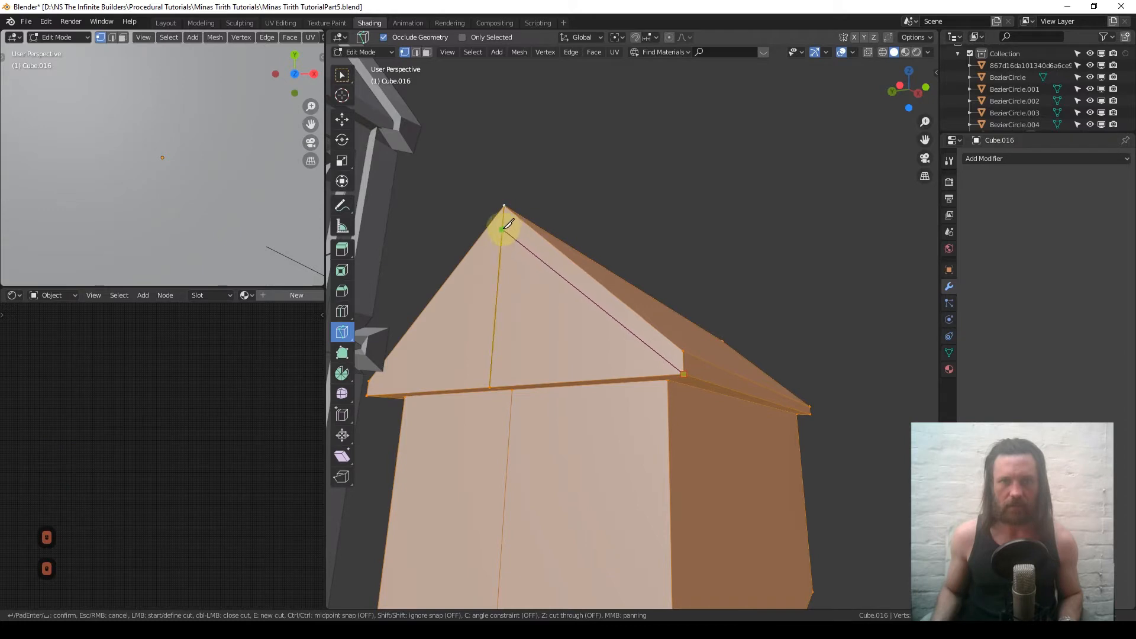
left_click(502, 226)
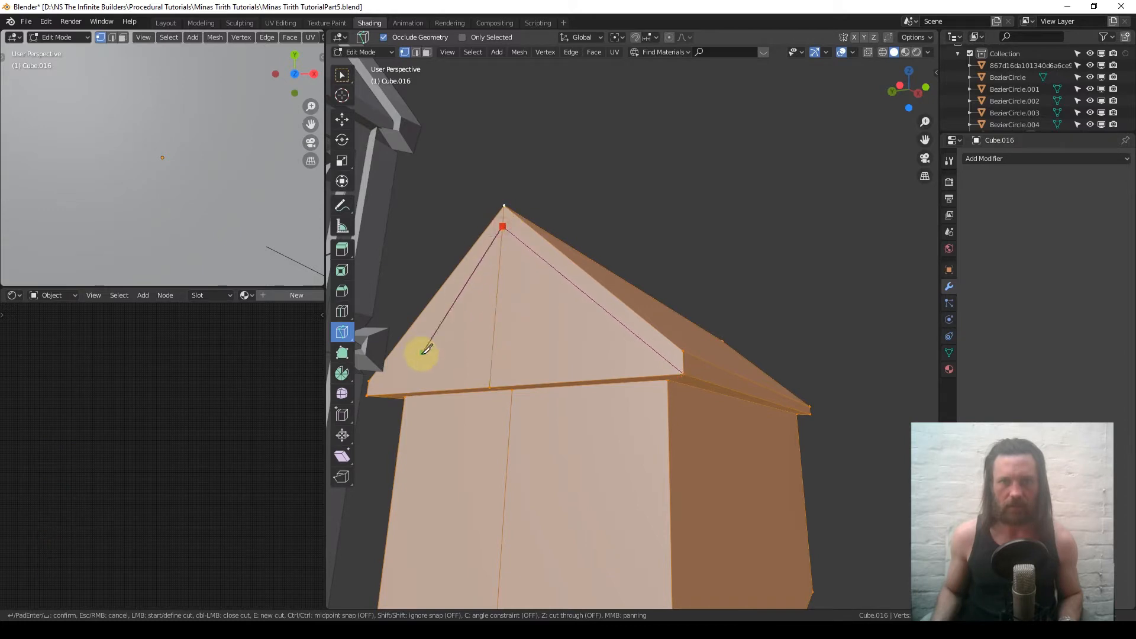
left_click(368, 393)
key("Return")
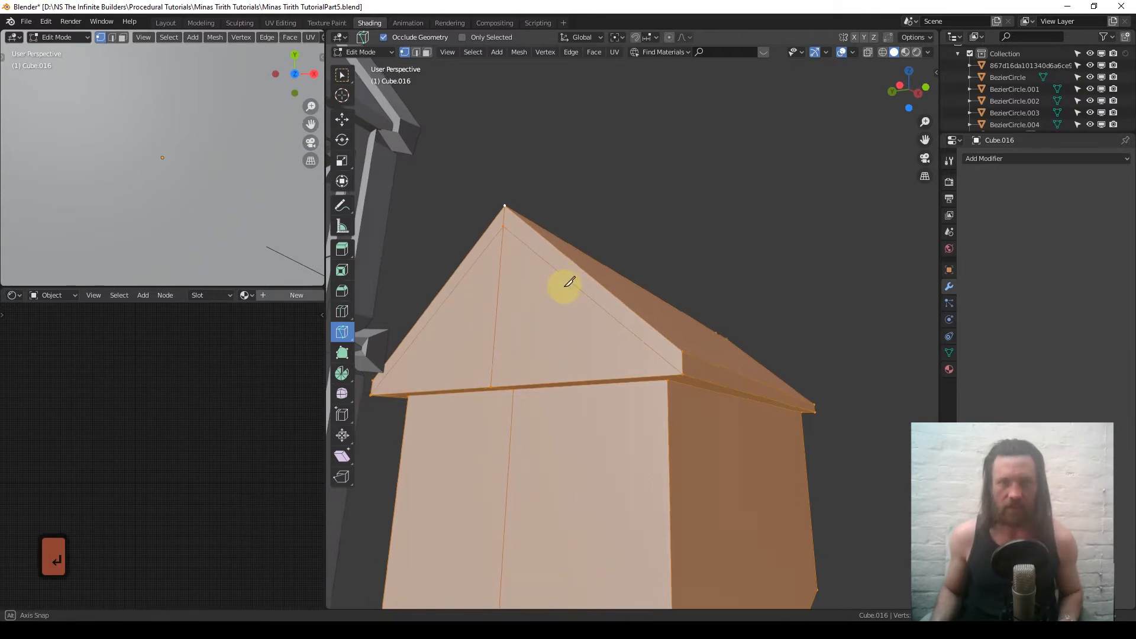
Leave the Knife tool for the Select tool and deselect the building's whole mesh
middle_click_drag(565, 286, 373, 317)
scroll(638, 307, "down", 2)
middle_click_drag(679, 325, 597, 326)
middle_click_drag(750, 330, 510, 307, "shift")
scroll(646, 322, "down", 2)
middle_click_drag(641, 323, 639, 299)
key("a")
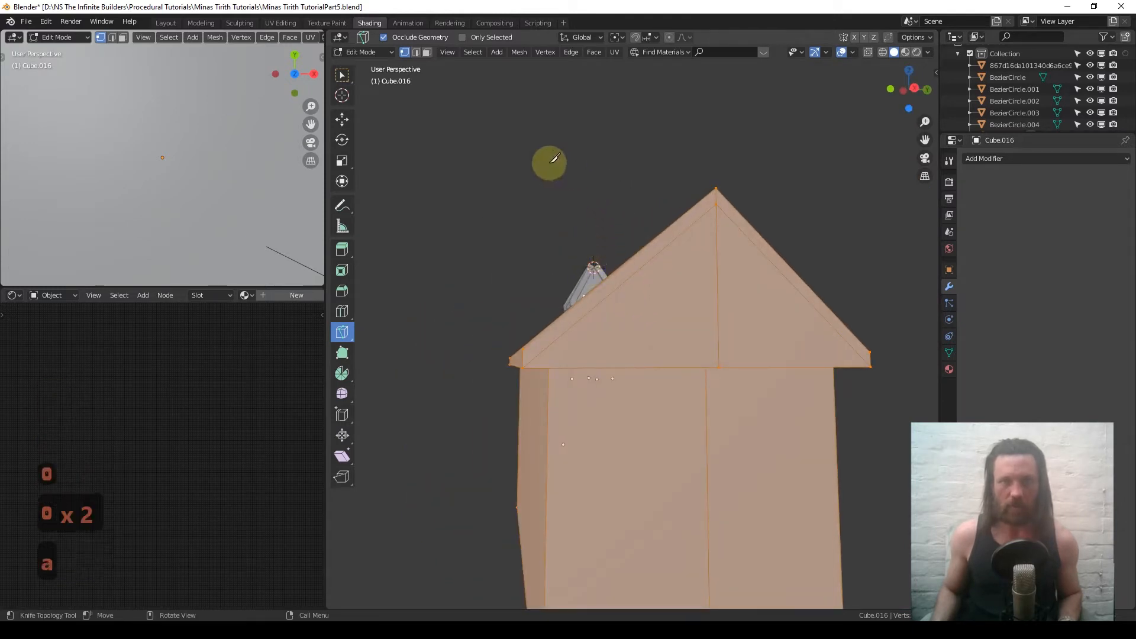
left_click(343, 74)
left_click(563, 178)
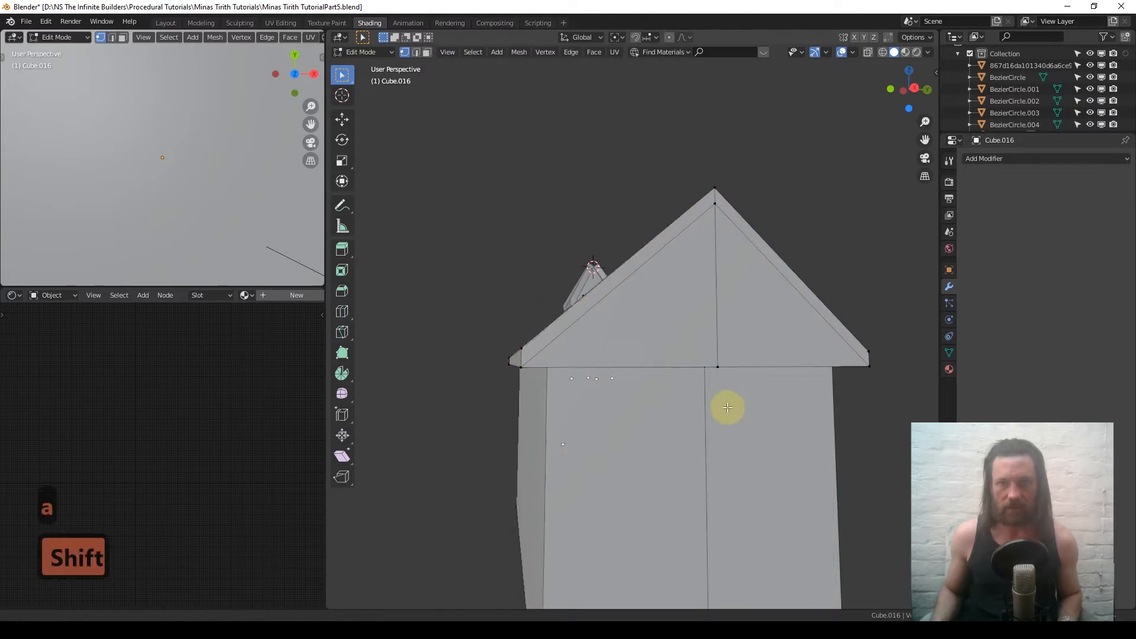
middle_click_drag(728, 406, 622, 390, "shift")
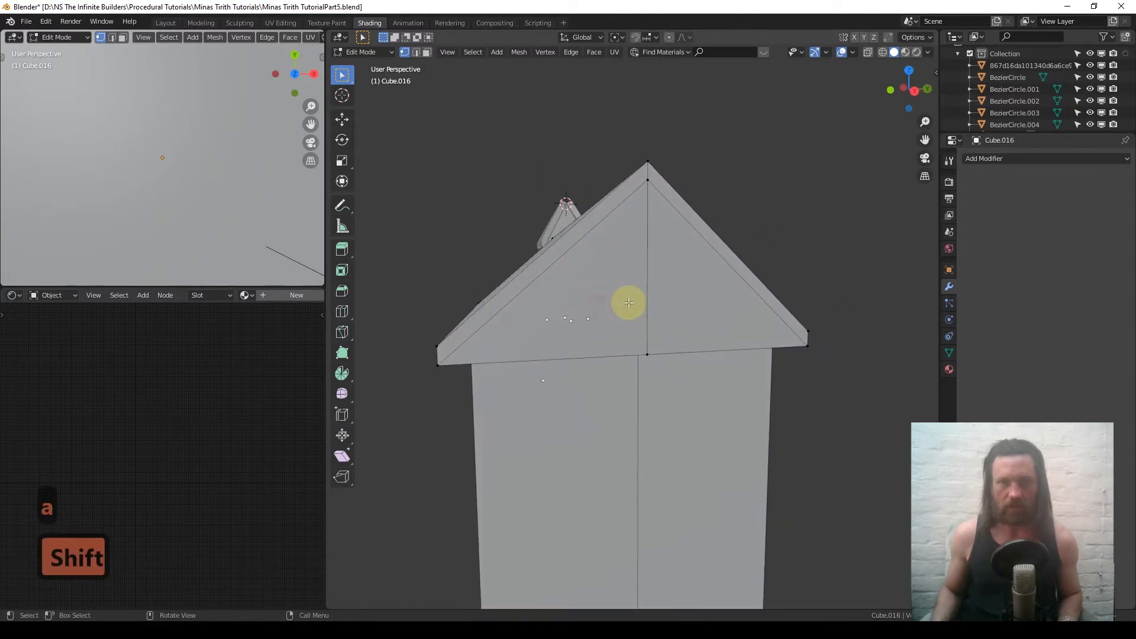
In face mode, select the left half of the front gable's inner triangle and examine the knife cut along it
left_click(427, 52)
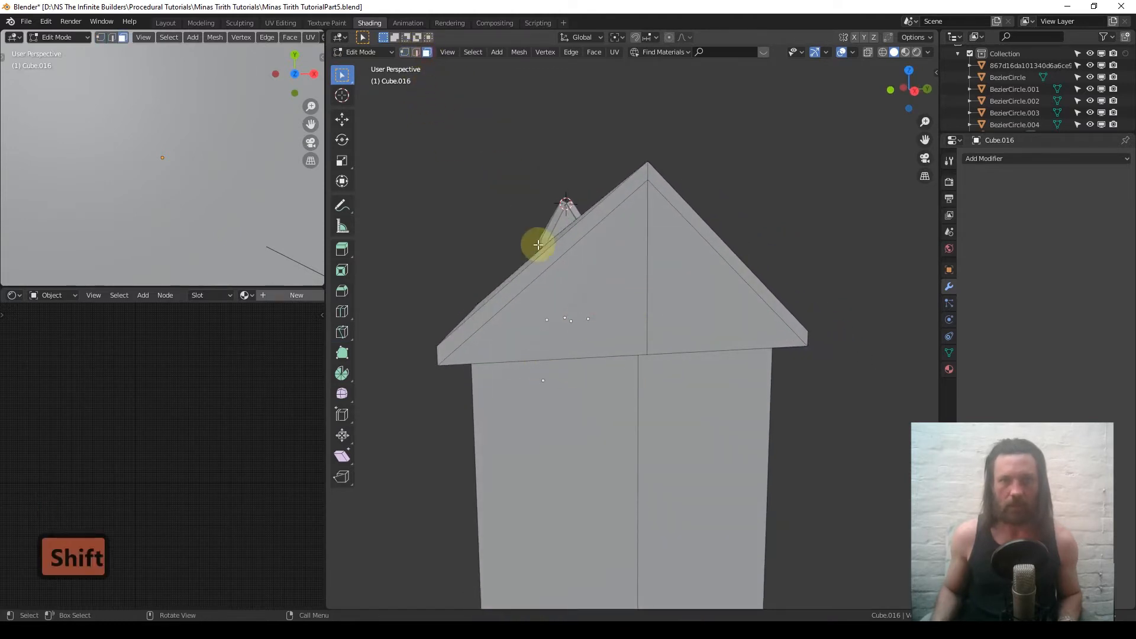
left_click(606, 325)
middle_click_drag(606, 325, 637, 288)
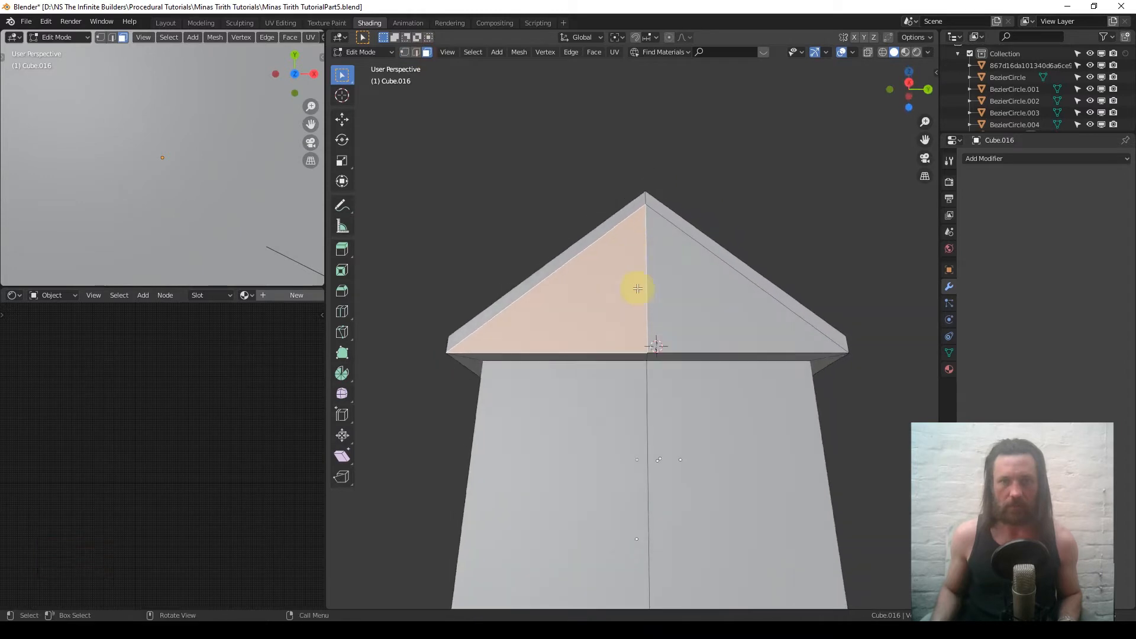
middle_click_drag(581, 326, 631, 358)
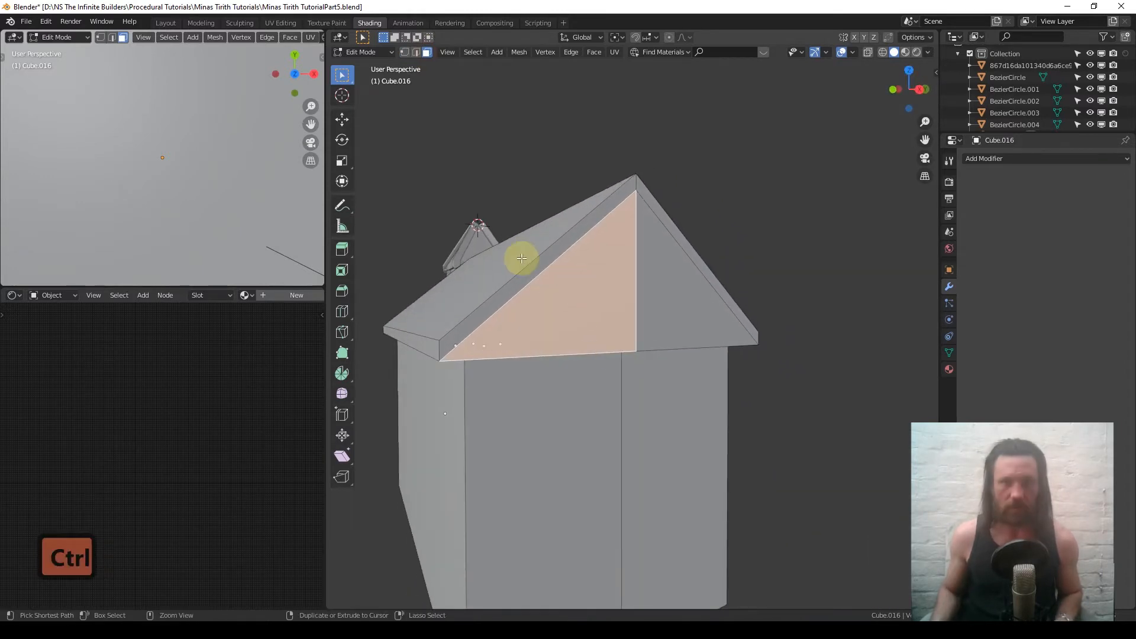
Add one centred loop cut along each roof slope, midway between the ridge and the eaves
key("ctrl+r")
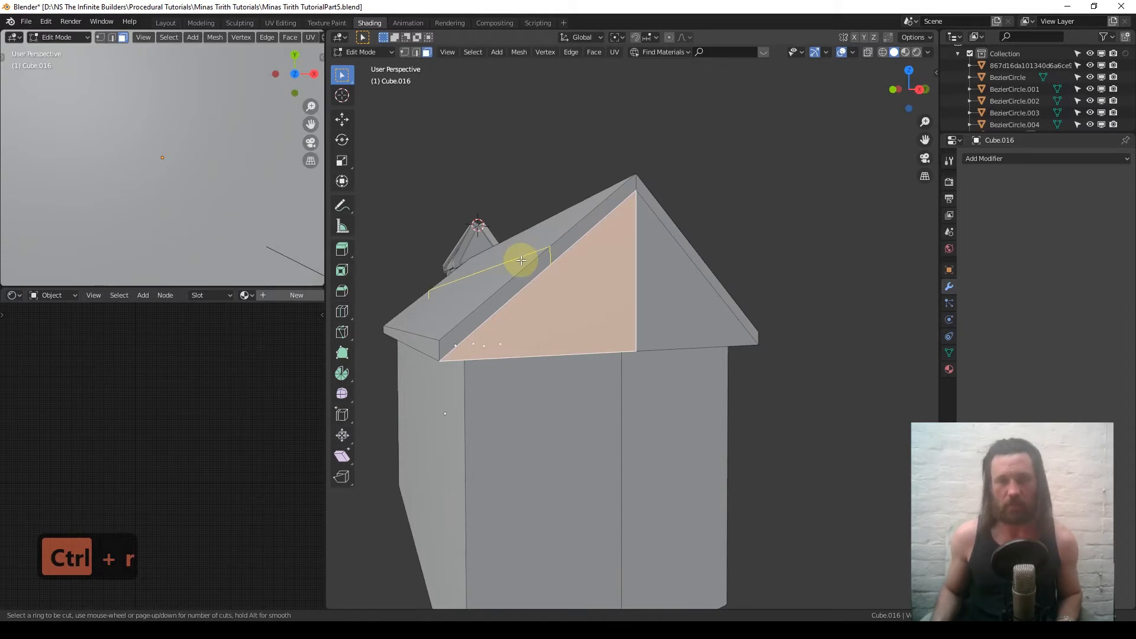
left_click(520, 261)
right_click(521, 260)
middle_click_drag(601, 271, 633, 260)
key("ctrl+r")
left_click(728, 246)
right_click(728, 246)
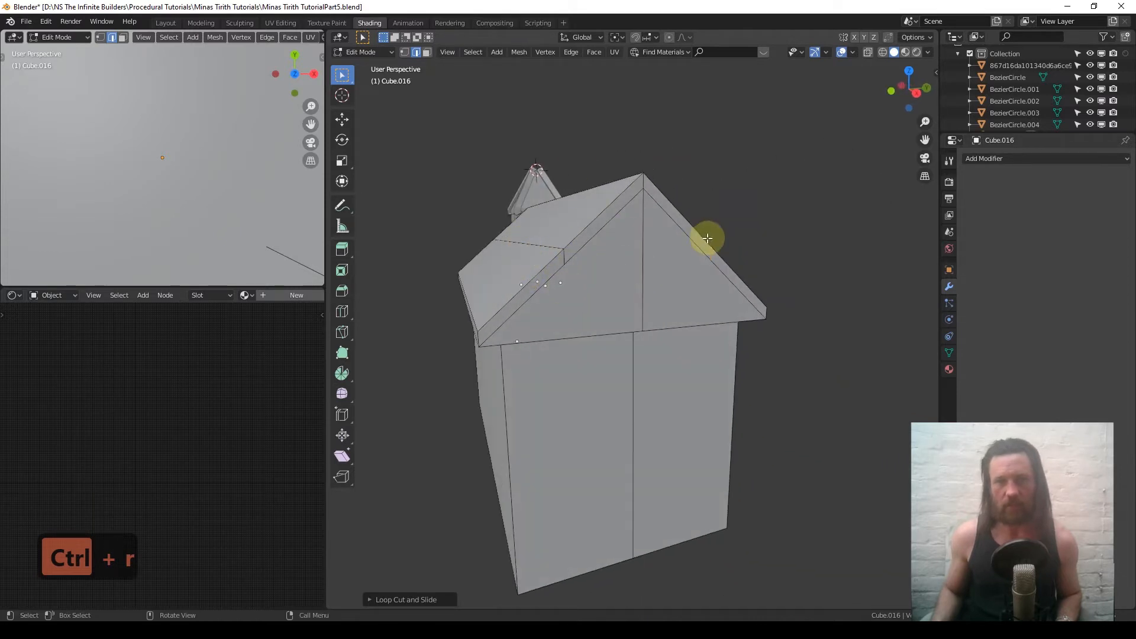
scroll(577, 261, "up", 3)
middle_click_drag(585, 251, 611, 319, "shift")
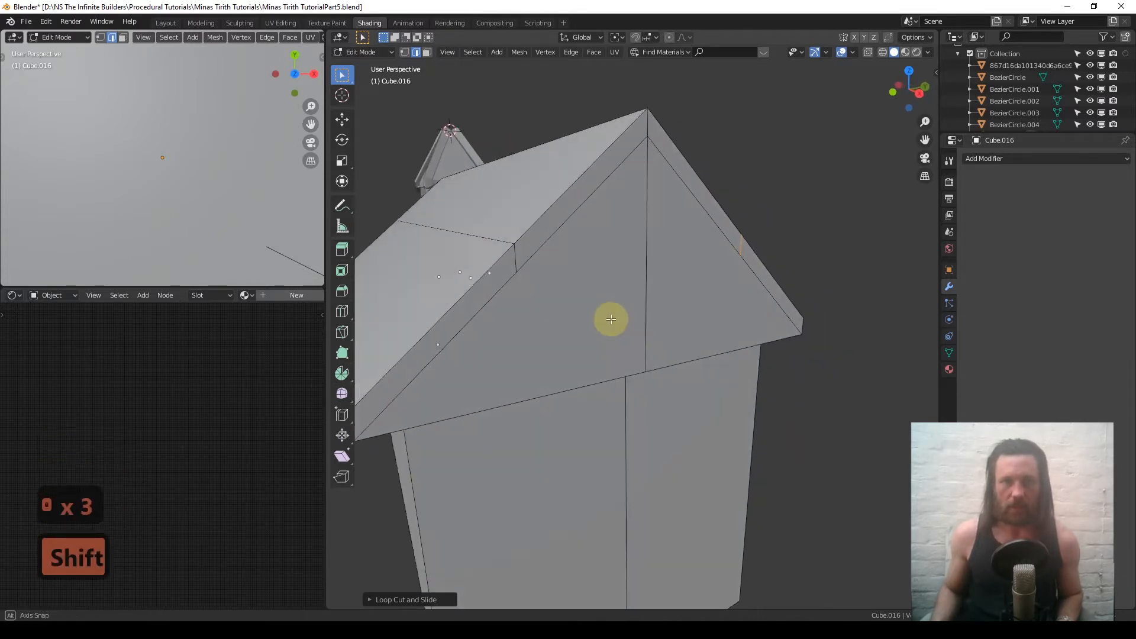
scroll(552, 300, "down", 2)
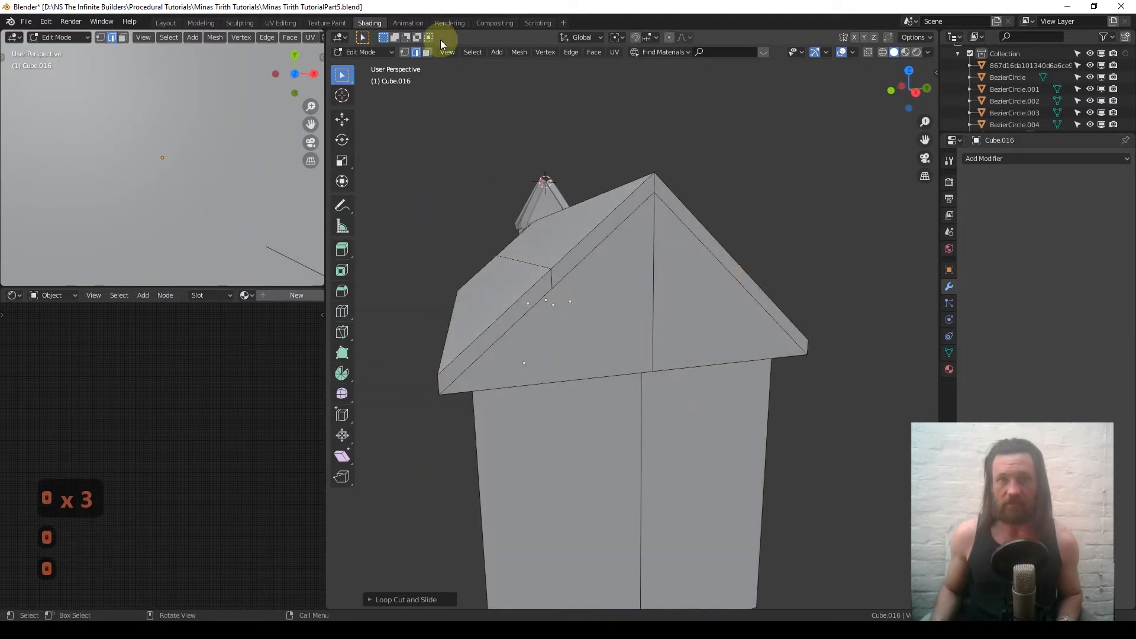
Select the left inner face of the front gable in face mode again and check the gable from several angles
left_click(427, 53)
left_click(598, 304)
middle_click_drag(598, 304, 572, 295)
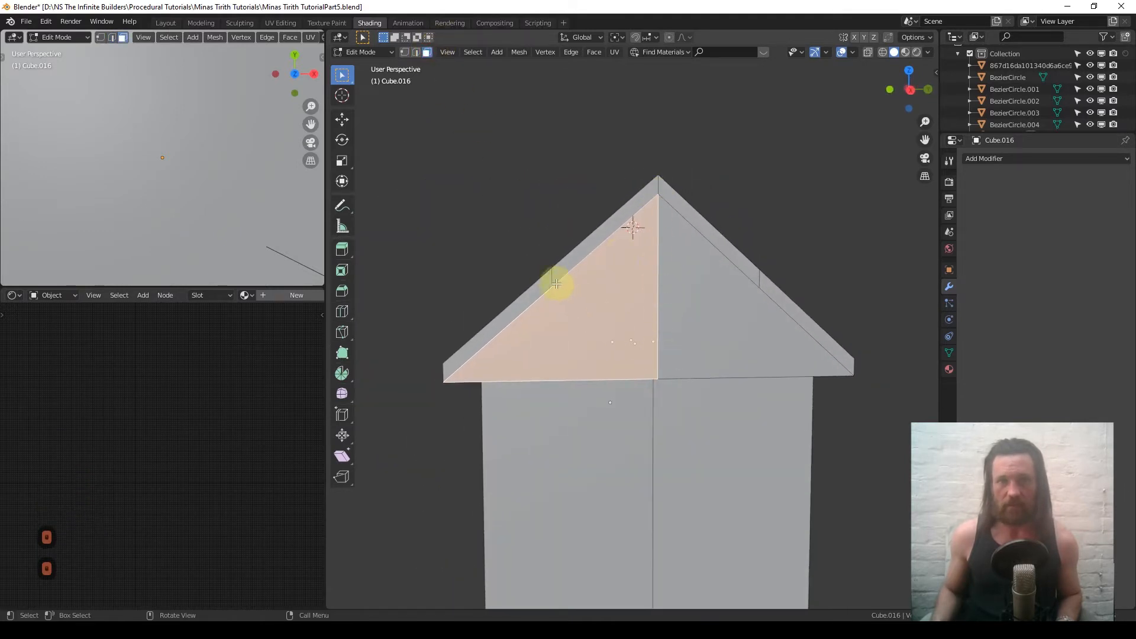
scroll(571, 329, "down", 3)
middle_click_drag(571, 330, 629, 355)
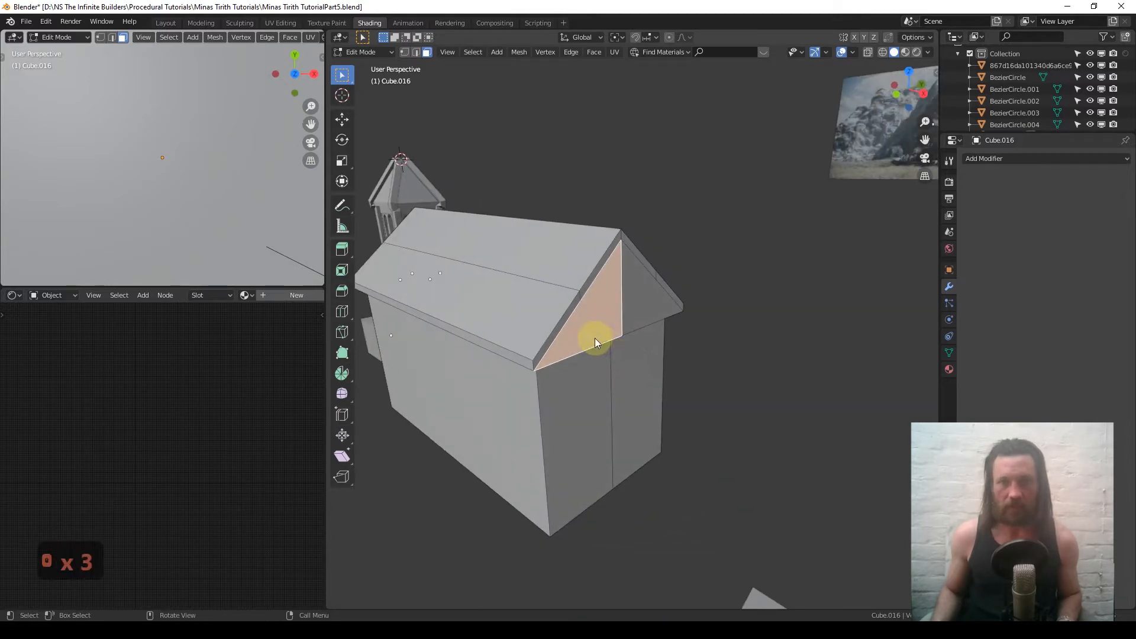
key("Tab")
key("Tab")
Select the loop of narrow faces around the roof's rim, then extrude it and scale it outward to lengthen the overhang
middle_click_drag(577, 324, 549, 317)
scroll(535, 346, "up", 5)
left_click(524, 329, "alt")
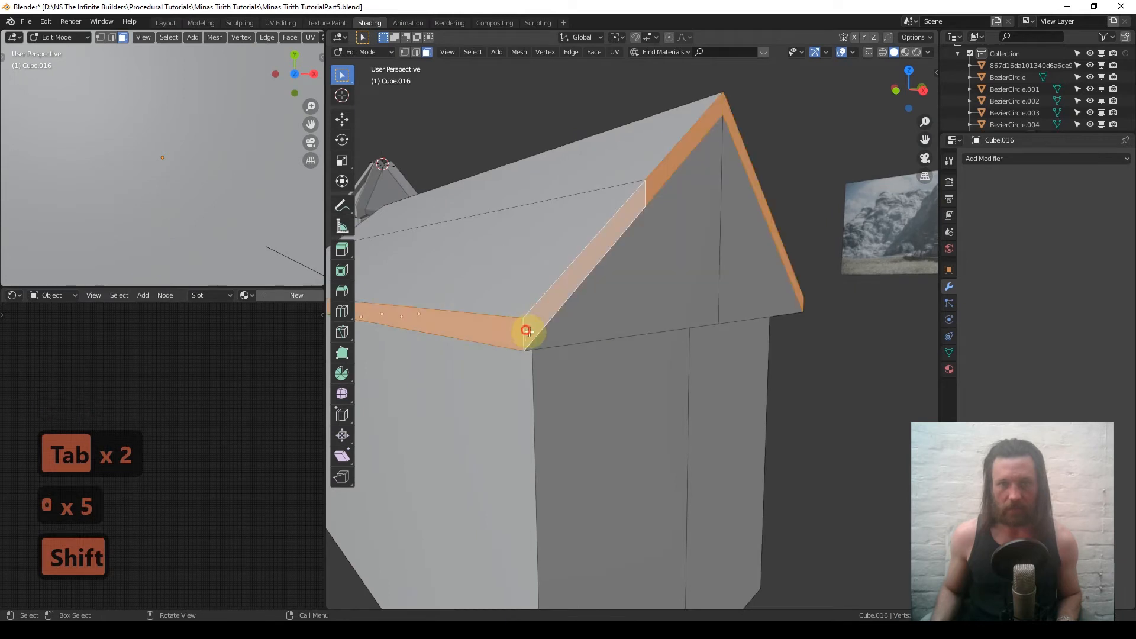
middle_click_drag(598, 256, 729, 299)
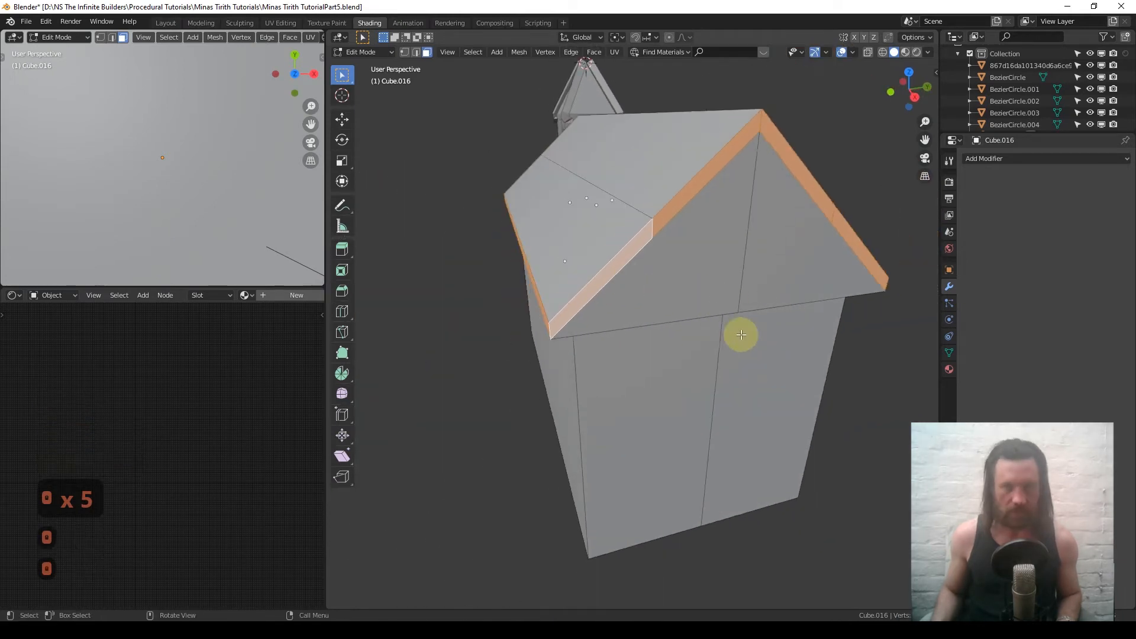
key("s")
right_click(751, 342)
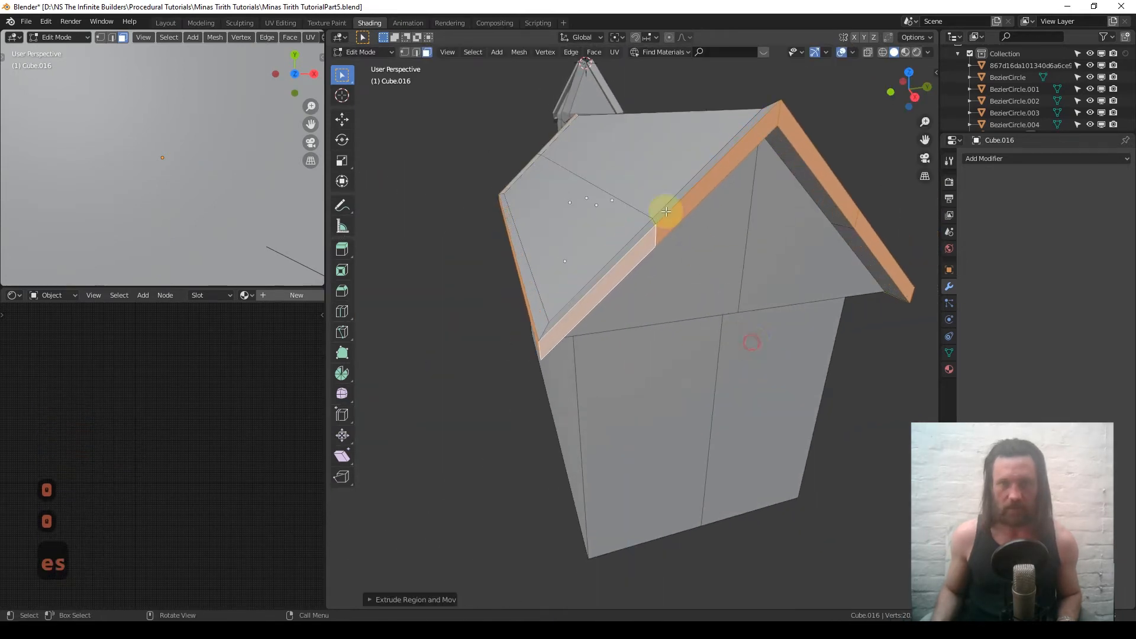
Return to Object Mode and examine the extruded roof and the building's proportions beside the tower
middle_click_drag(664, 211, 783, 182)
scroll(727, 253, "down", 5)
middle_click_drag(727, 254, 794, 256)
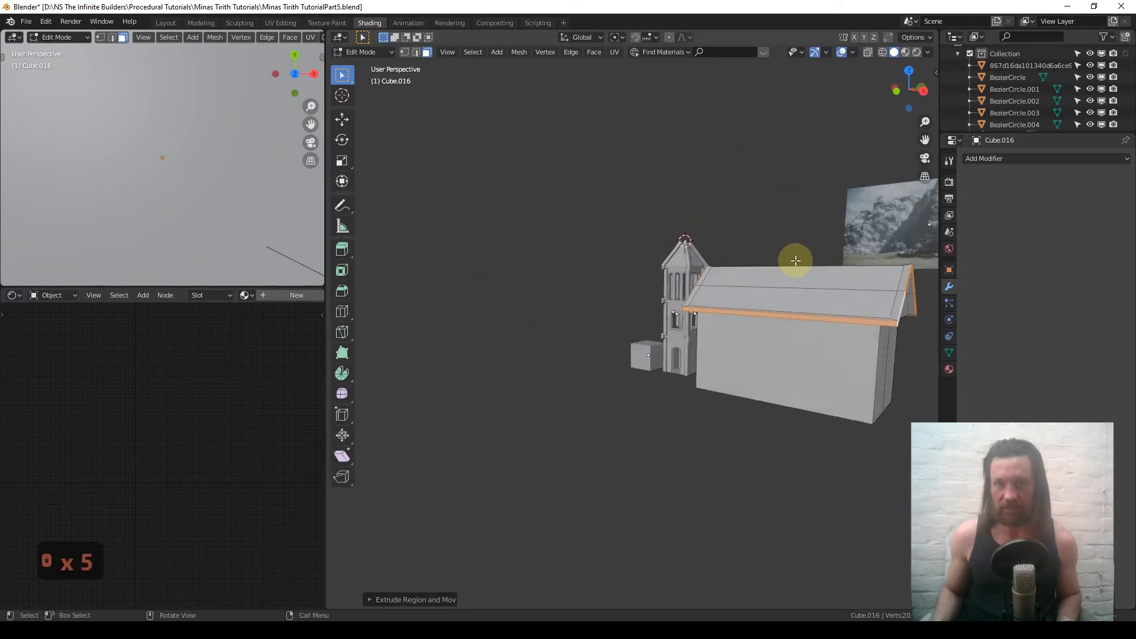
key("Tab")
middle_click_drag(796, 316, 733, 293, "shift")
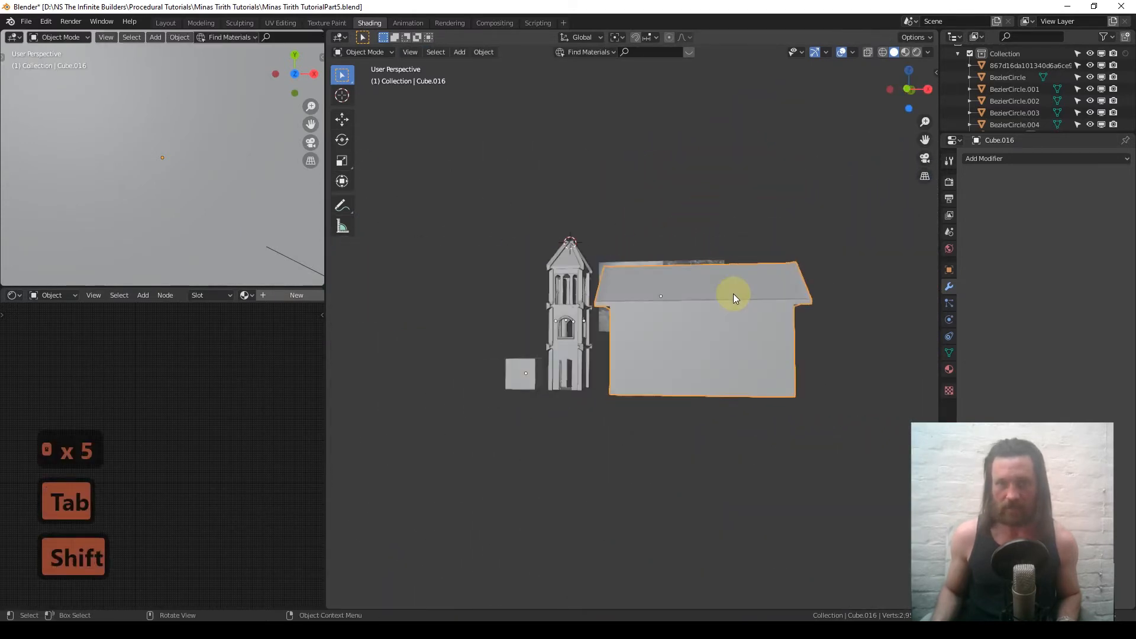
scroll(673, 326, "up", 2)
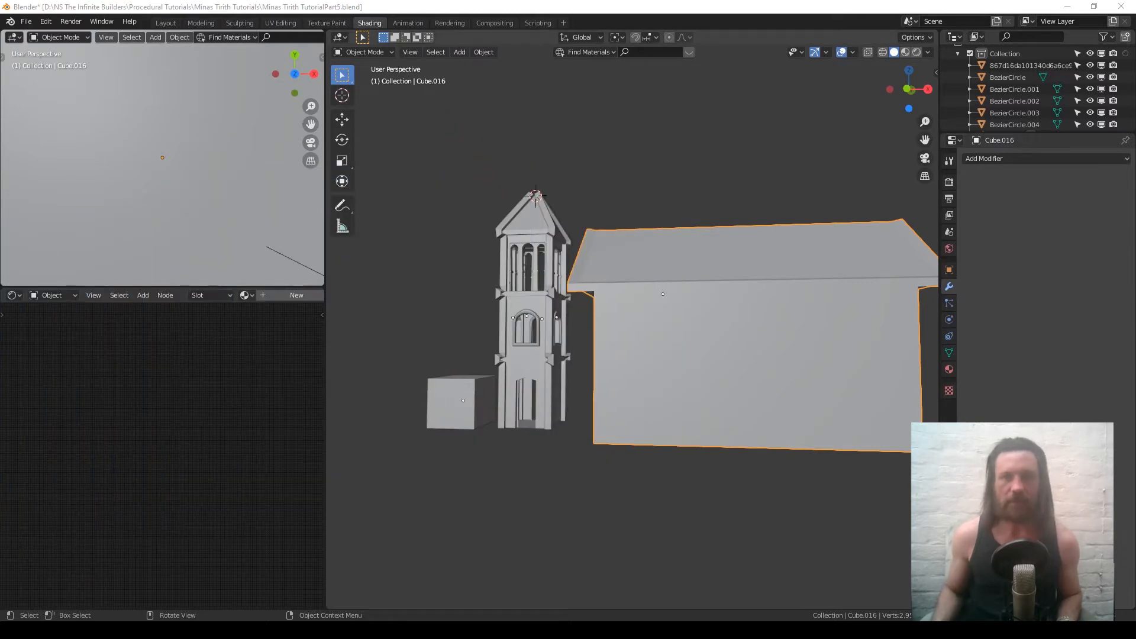
middle_click_drag(715, 341, 617, 405)
scroll(573, 417, "up", 3)
scroll(573, 417, "down", 3)
In front view, add a horizontal loop cut around the walls, about a quarter of the wall height below the eaves
key("1")
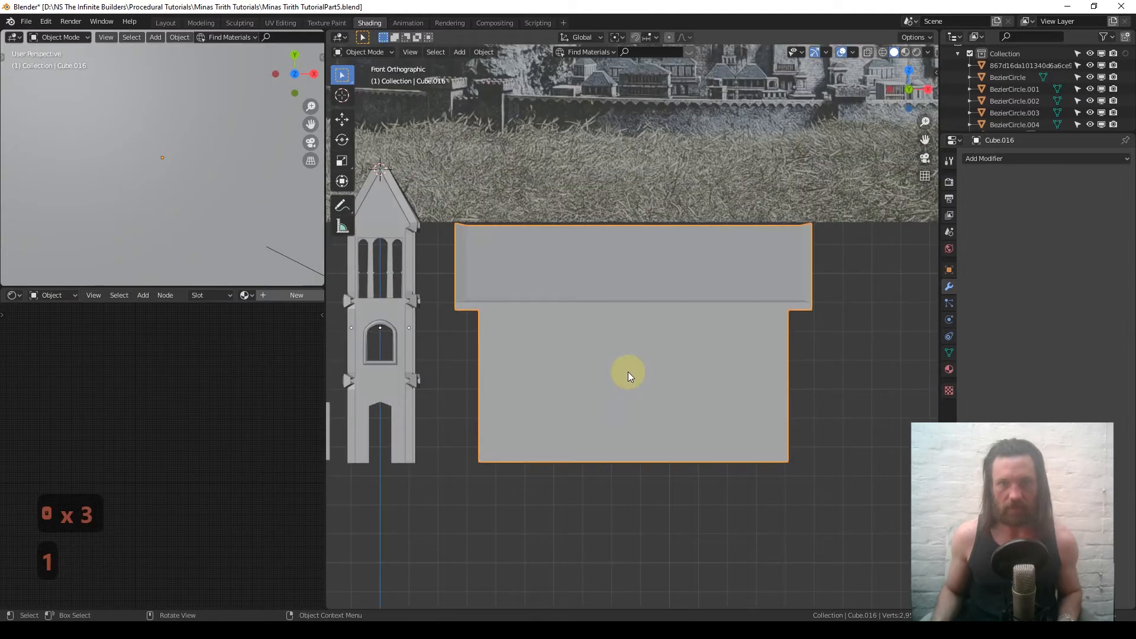
key("Tab")
middle_click_drag(588, 368, 651, 343, "shift")
scroll(585, 355, "up", 1)
key("ctrl+r")
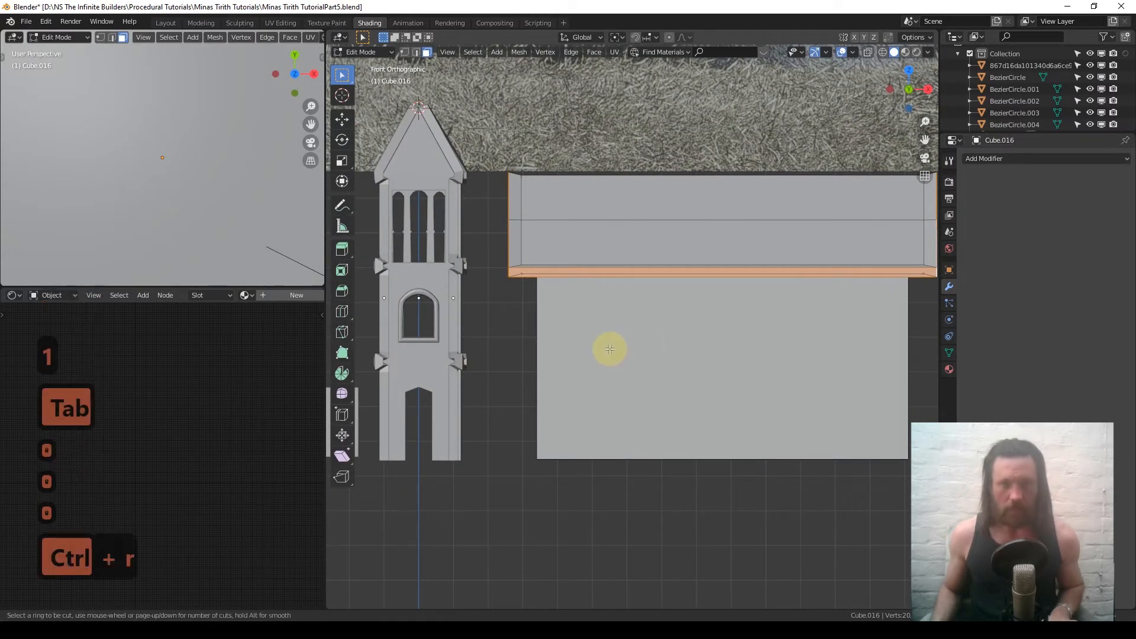
left_click(545, 357)
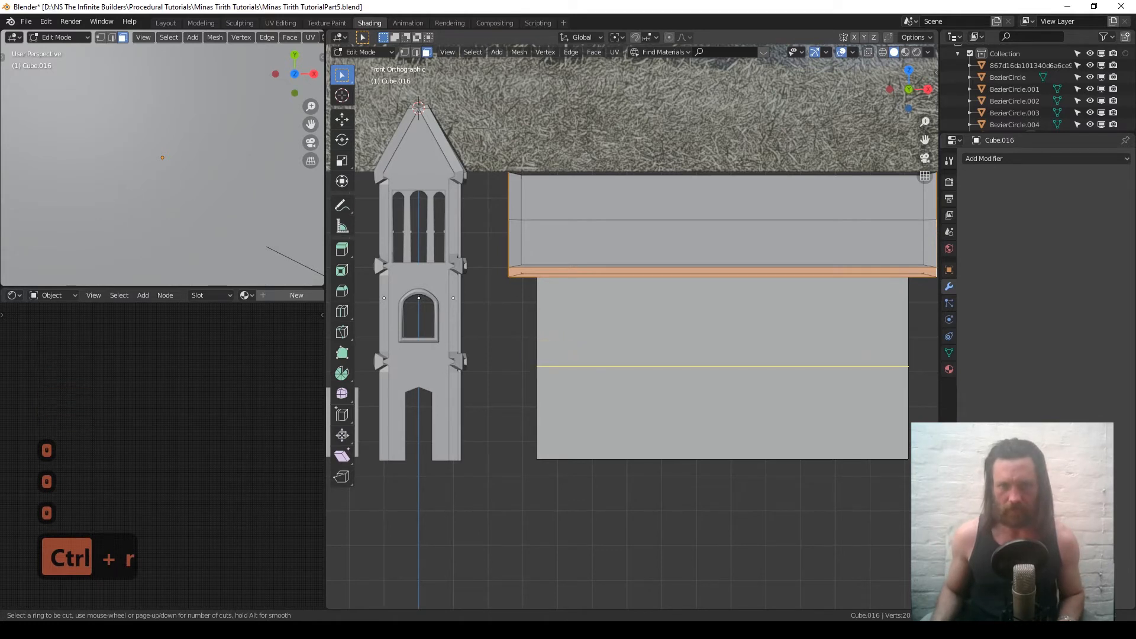
left_click(536, 312)
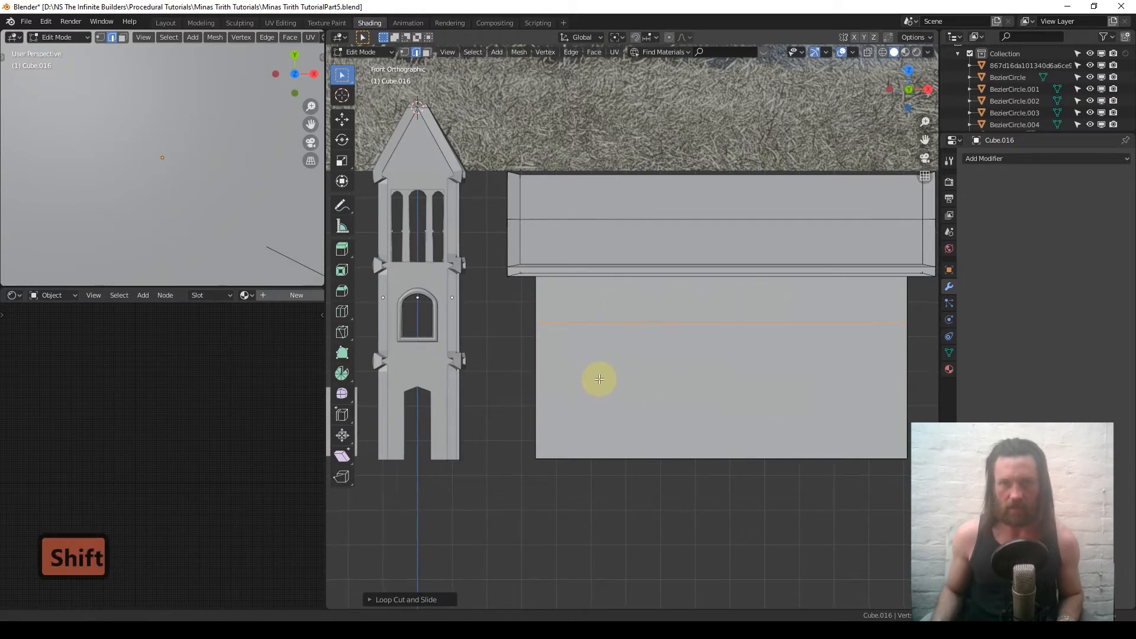
Add a centred vertical loop cut that splits the building's long side and roof in half
middle_click_drag(598, 381, 575, 359, "shift")
scroll(650, 333, "up", 1)
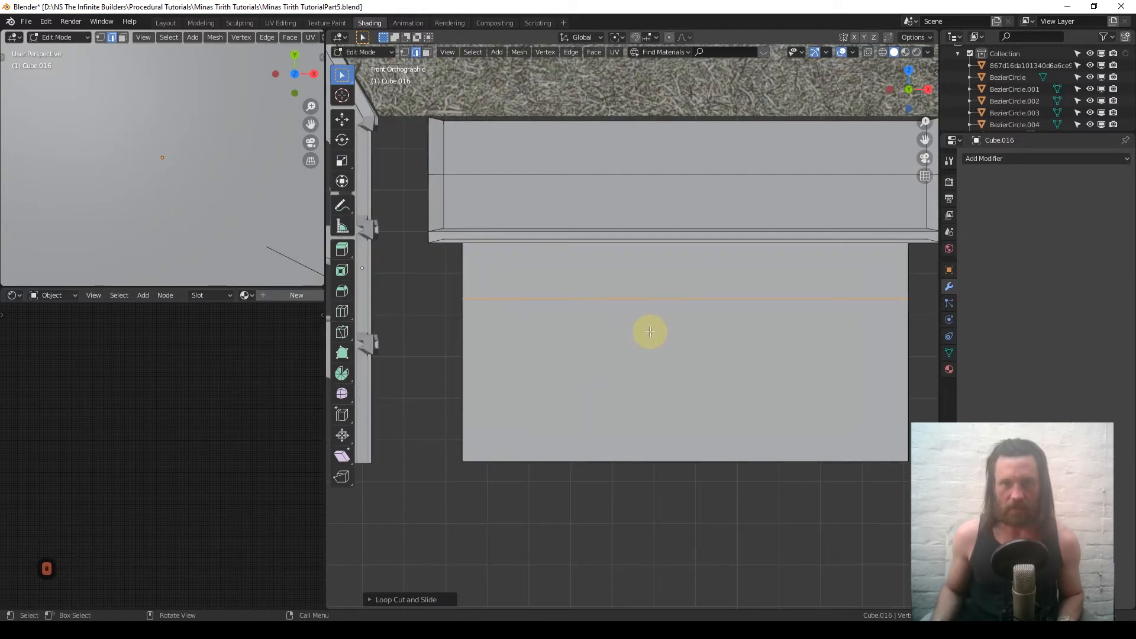
key("ctrl+r")
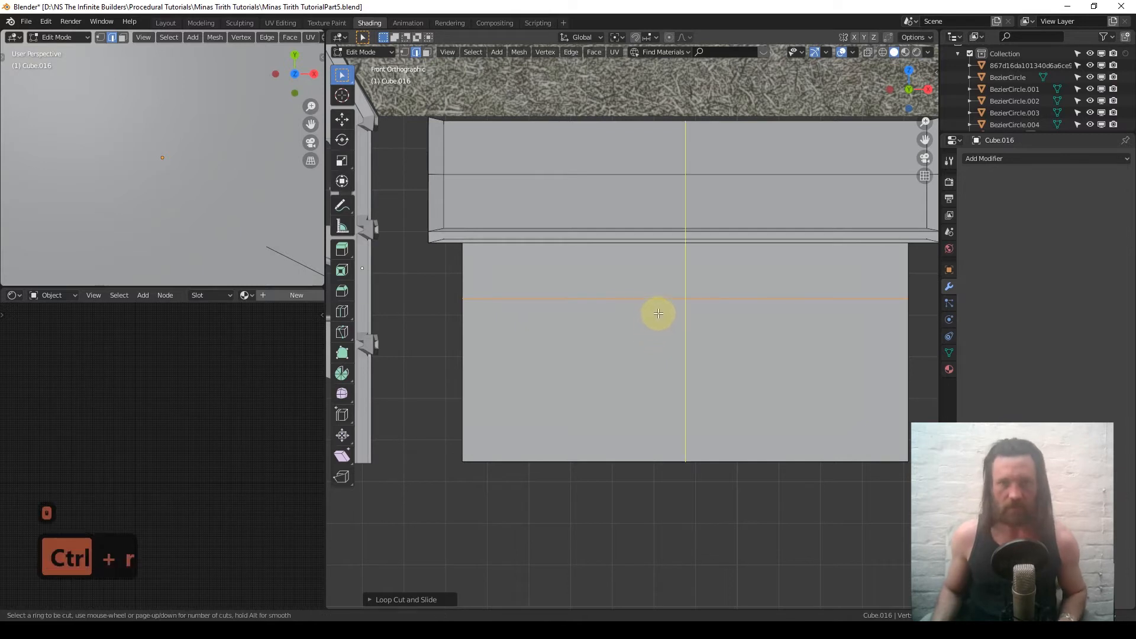
left_click(658, 308)
right_click(659, 308)
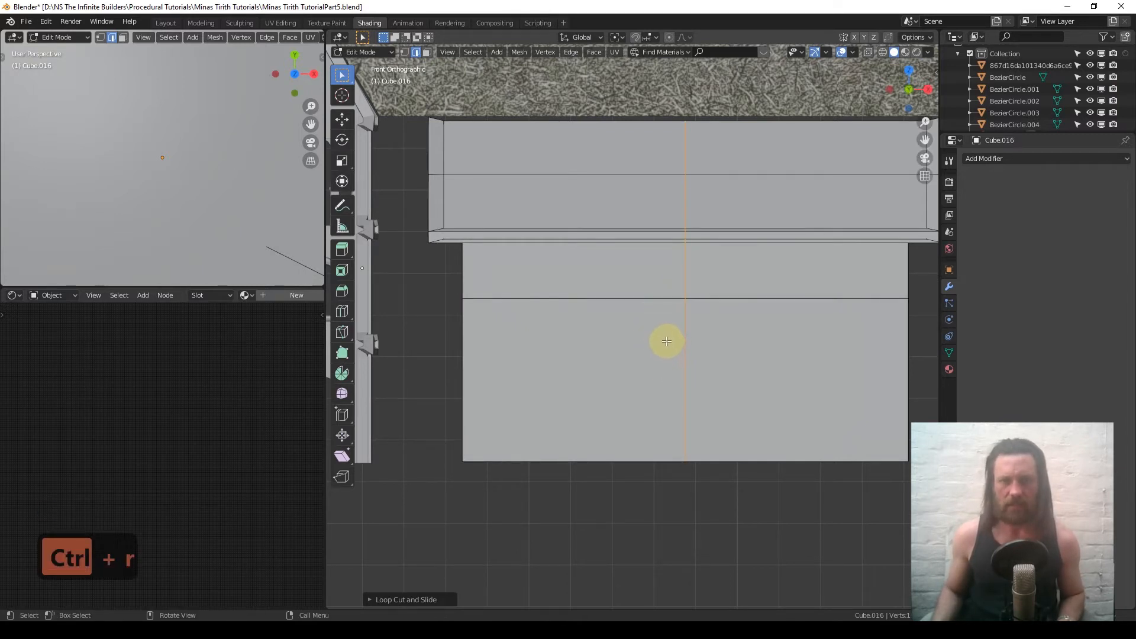
key("ctrl")
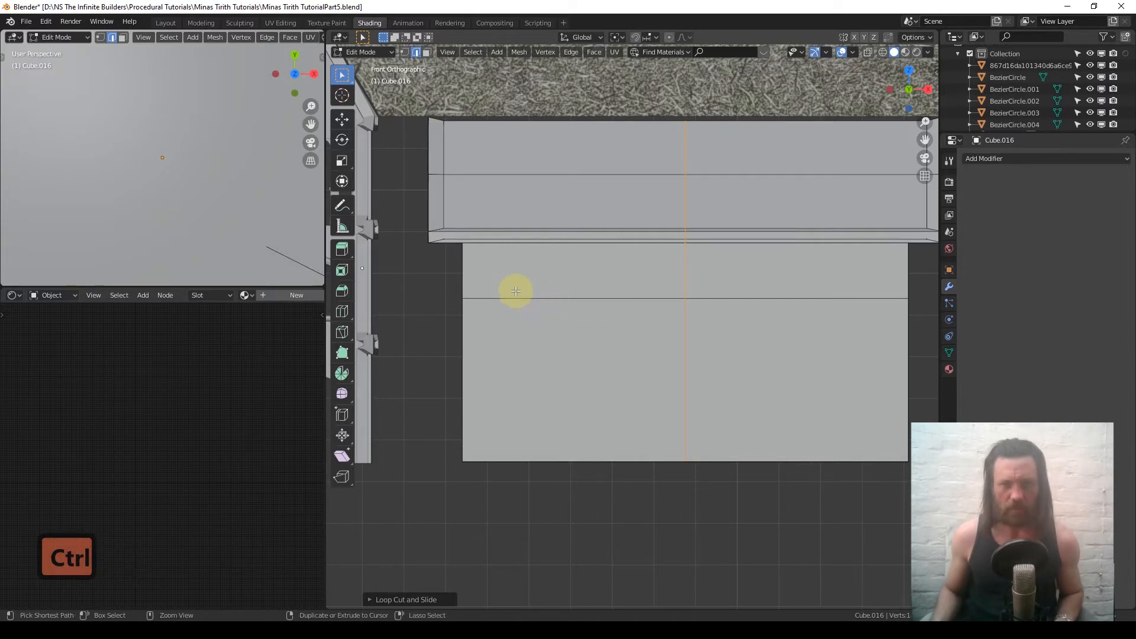
key("ctrl+r")
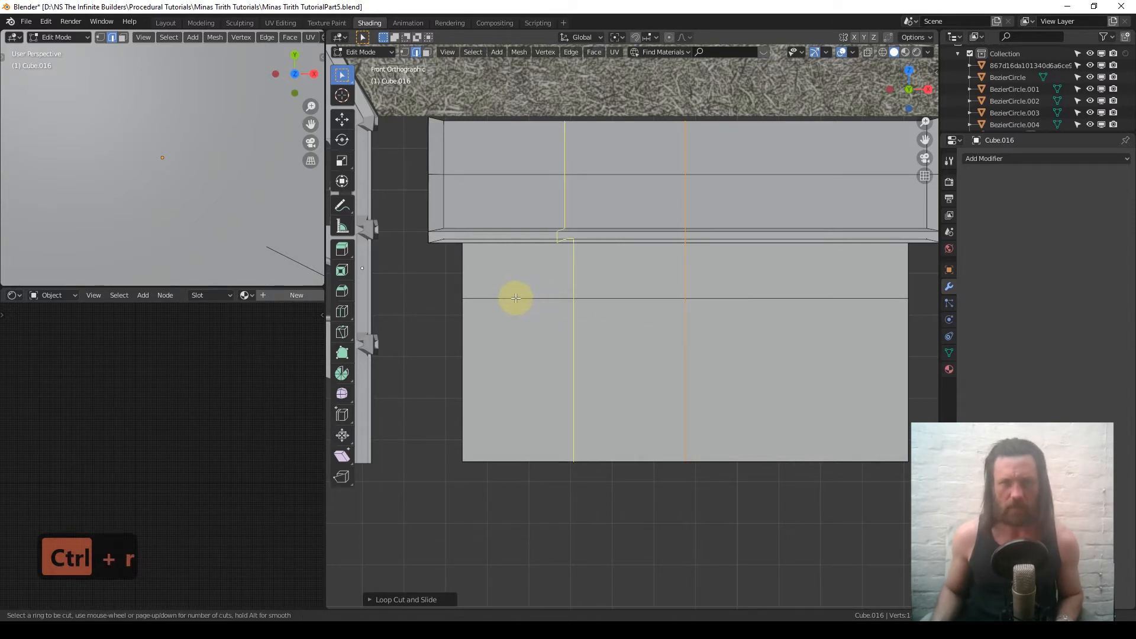
scroll(516, 298, "up", 4)
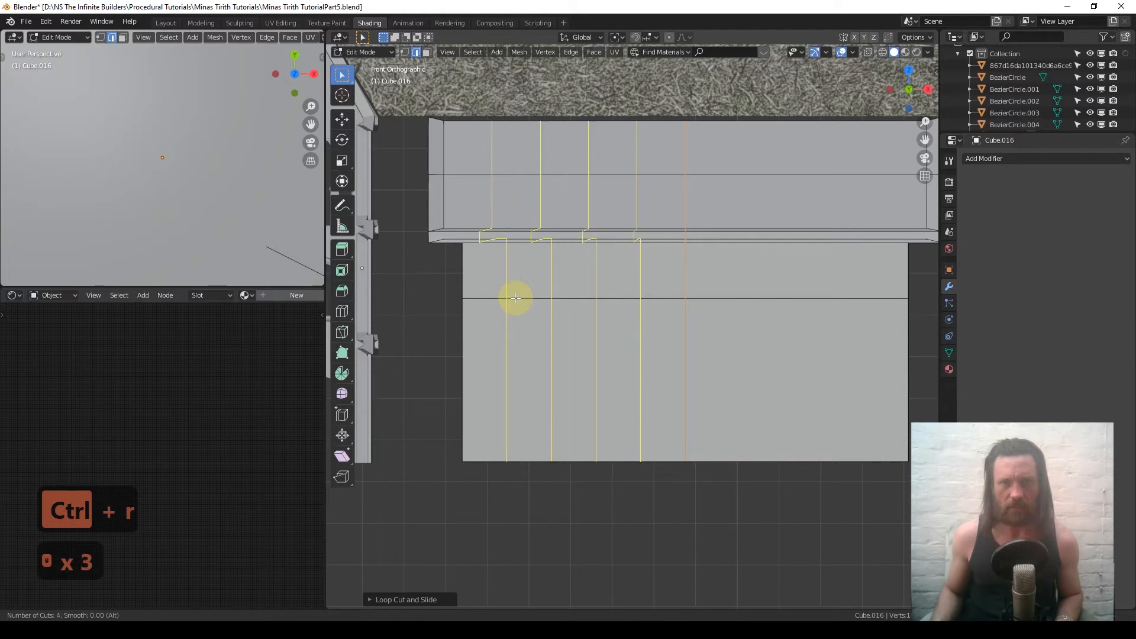
right_click(515, 297)
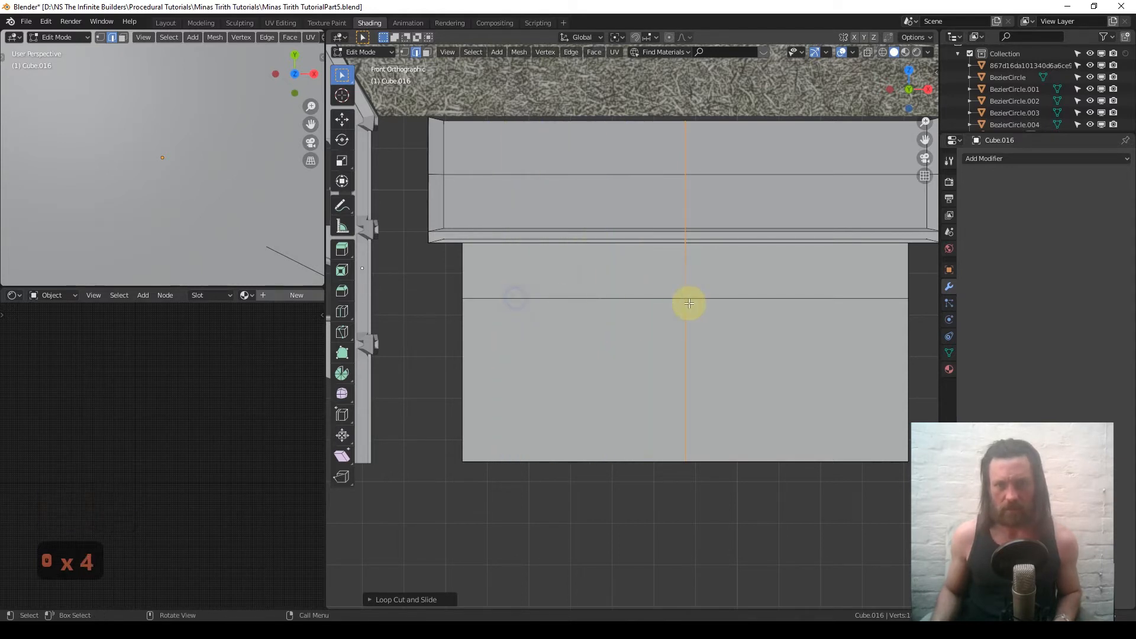
Add 6 evenly spaced vertical loop cuts to each half of the building's long side
key("ctrl+r")
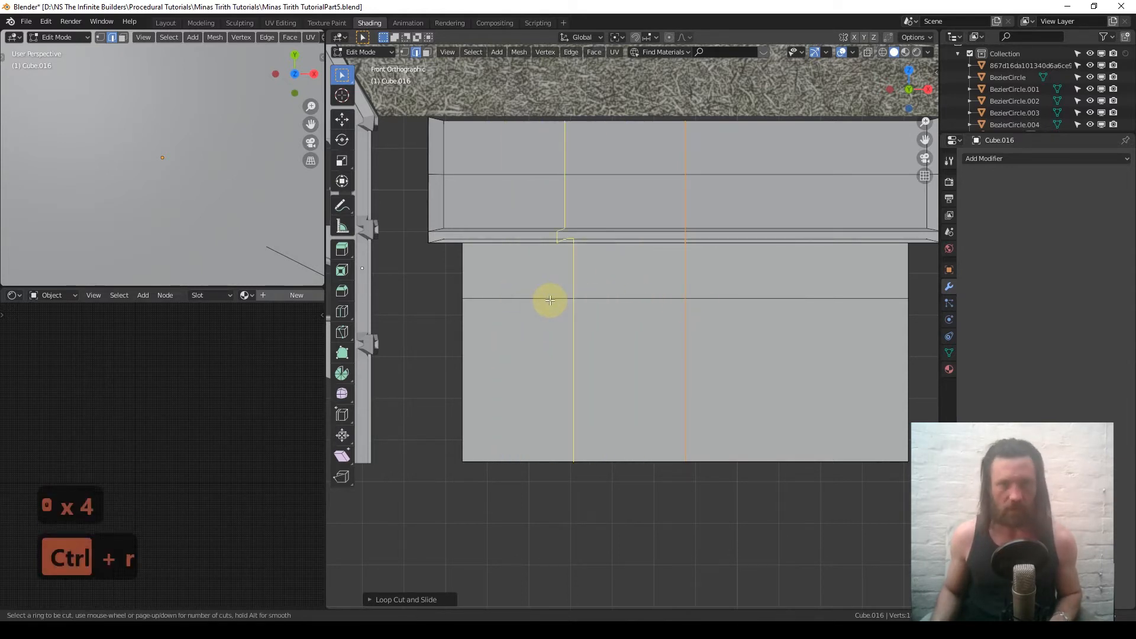
key("6")
left_click(550, 301)
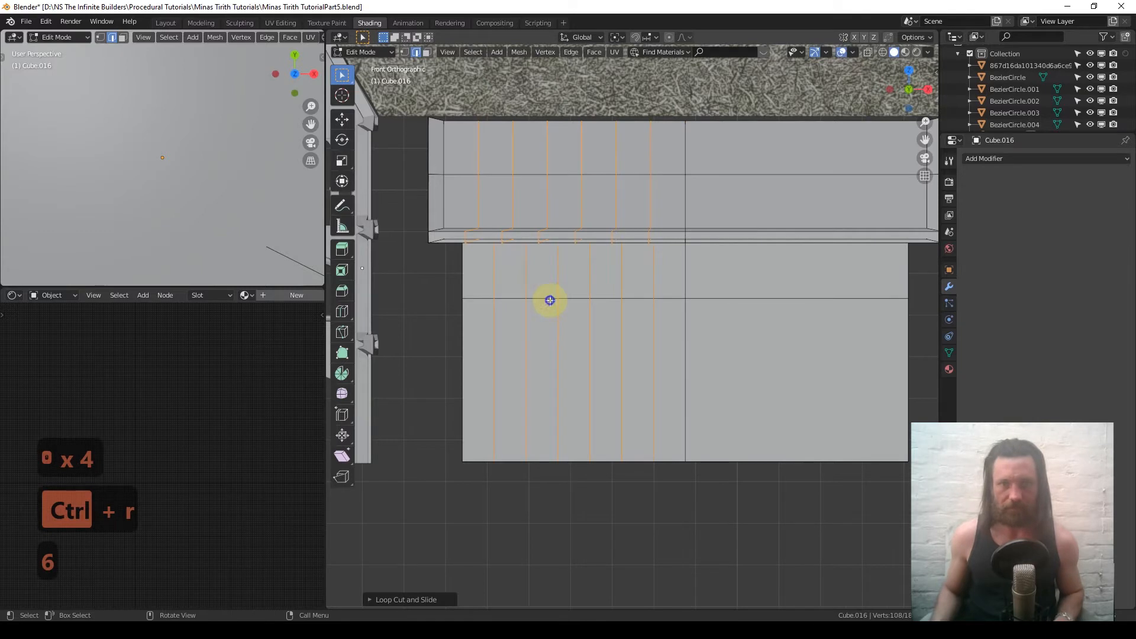
key("ctrl+r")
key("6")
left_click(786, 317)
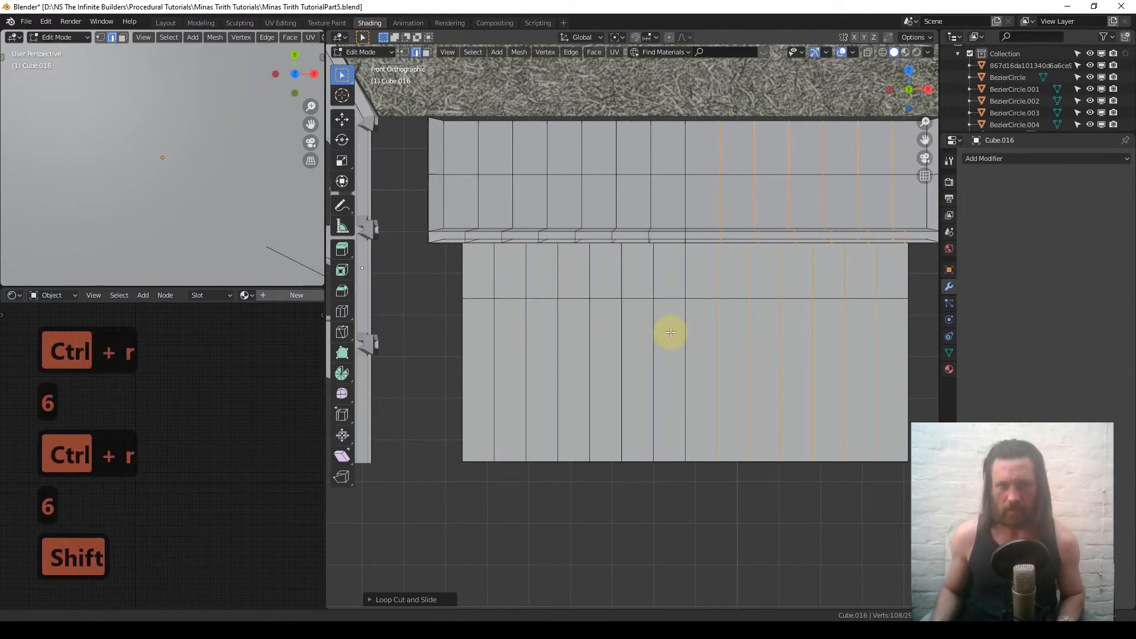
Switch to vertex selection and raise the fourth vertex of the upper wall loop, counted from the left corner, about 5.1 m along Z
middle_click_drag(666, 330, 605, 292, "shift")
left_click(404, 51)
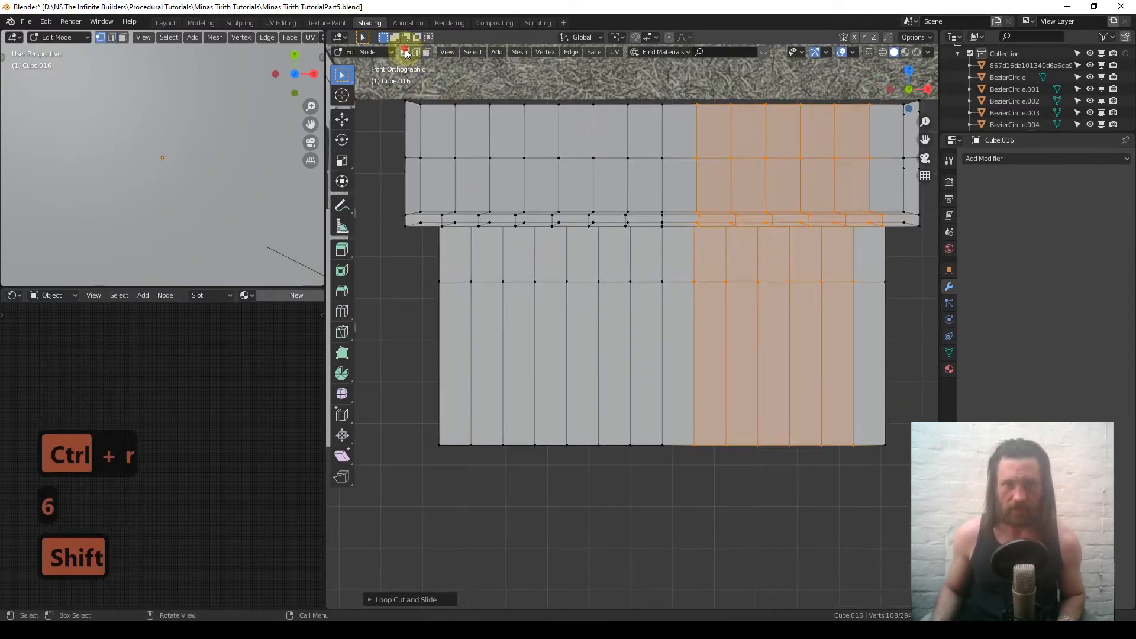
scroll(555, 272, "up", 1)
middle_click_drag(556, 275, 608, 263, "shift")
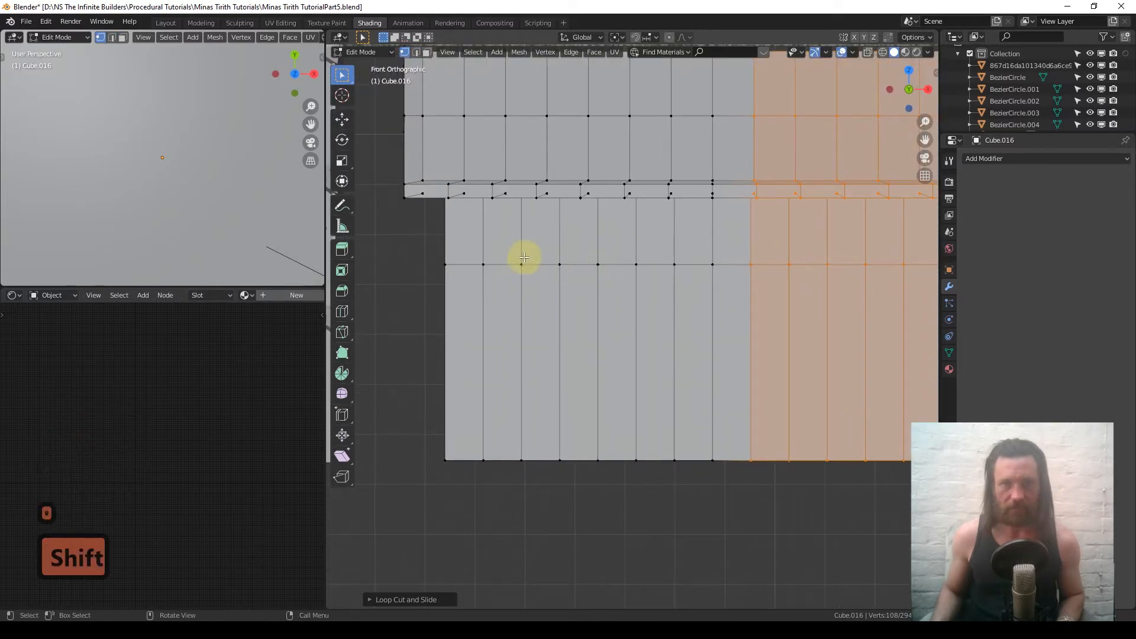
left_click(521, 261)
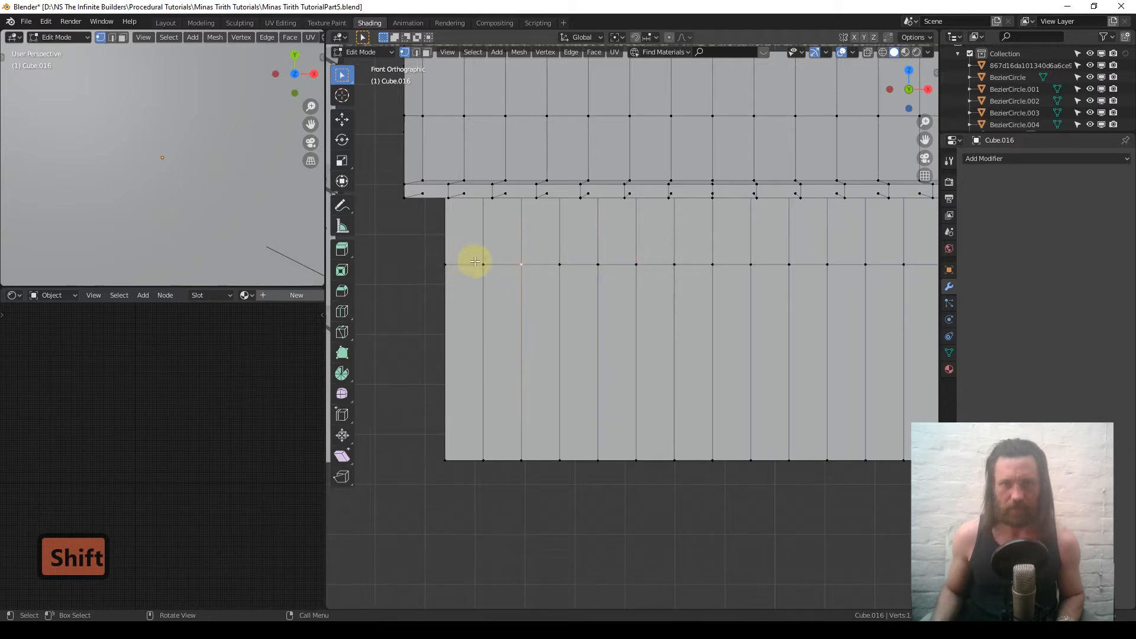
left_click(560, 261, "shift")
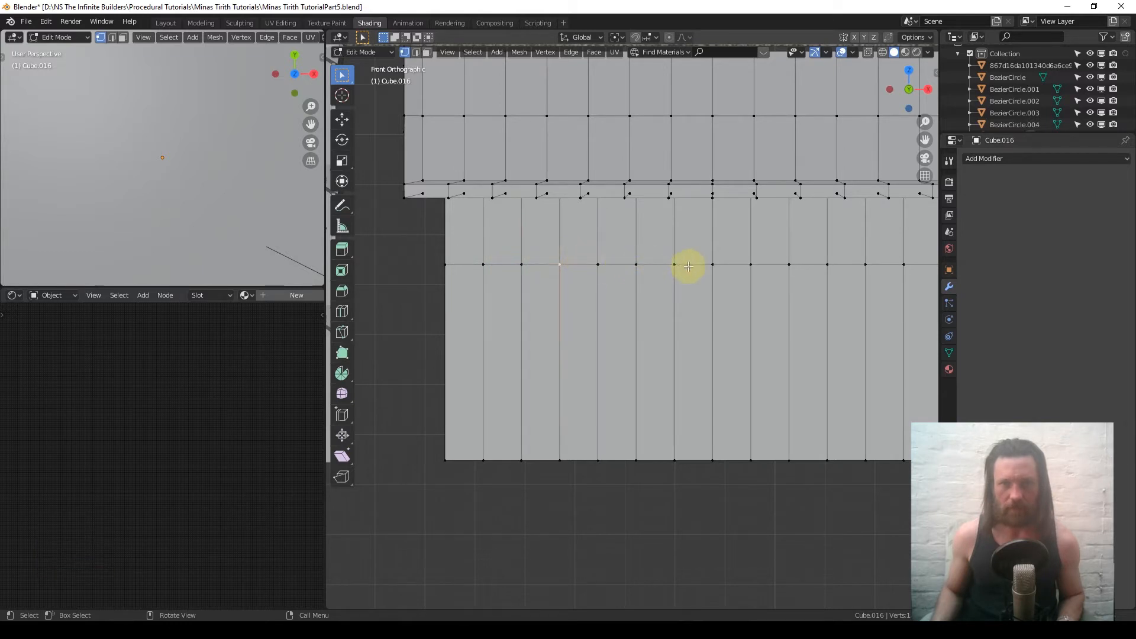
middle_click_drag(664, 299, 611, 281, "shift")
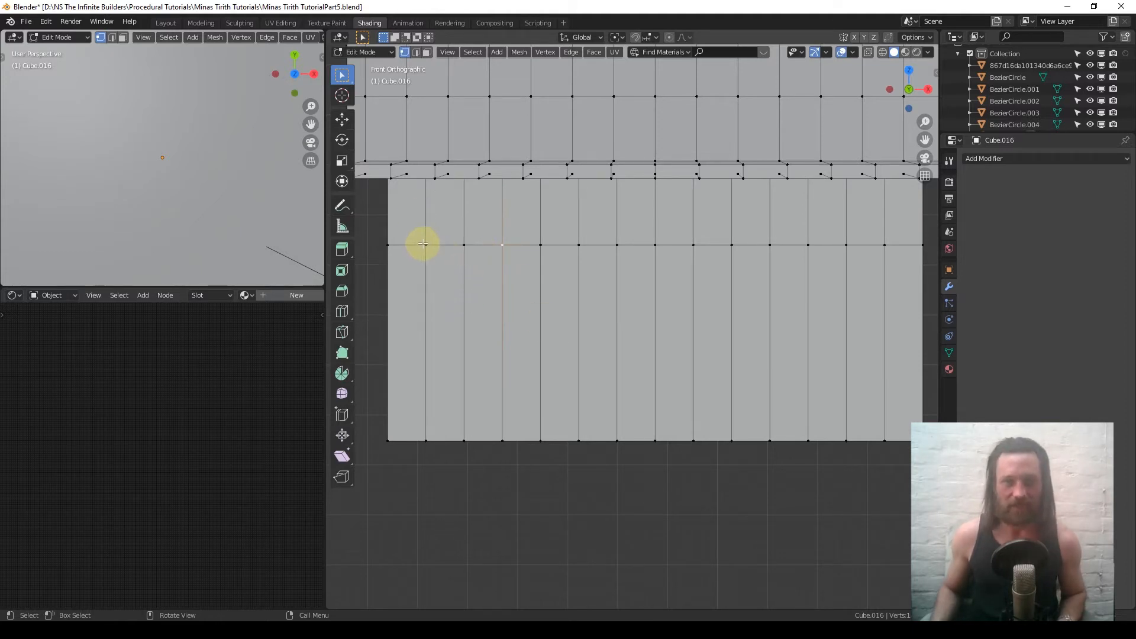
left_click_drag(384, 238, 447, 253)
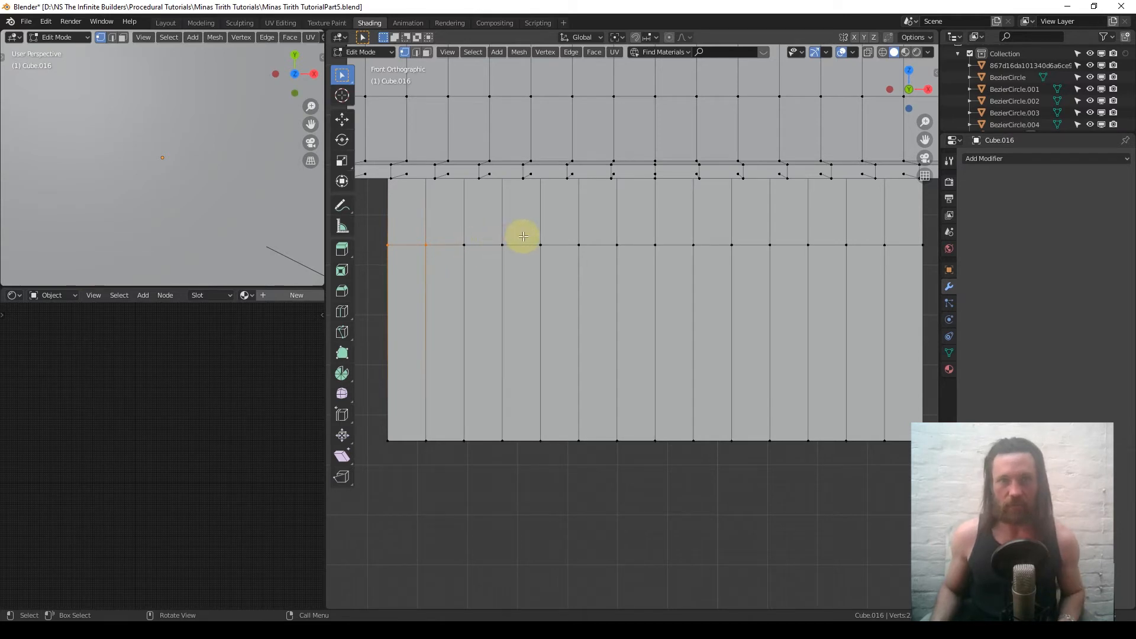
left_click(501, 245)
key("g")
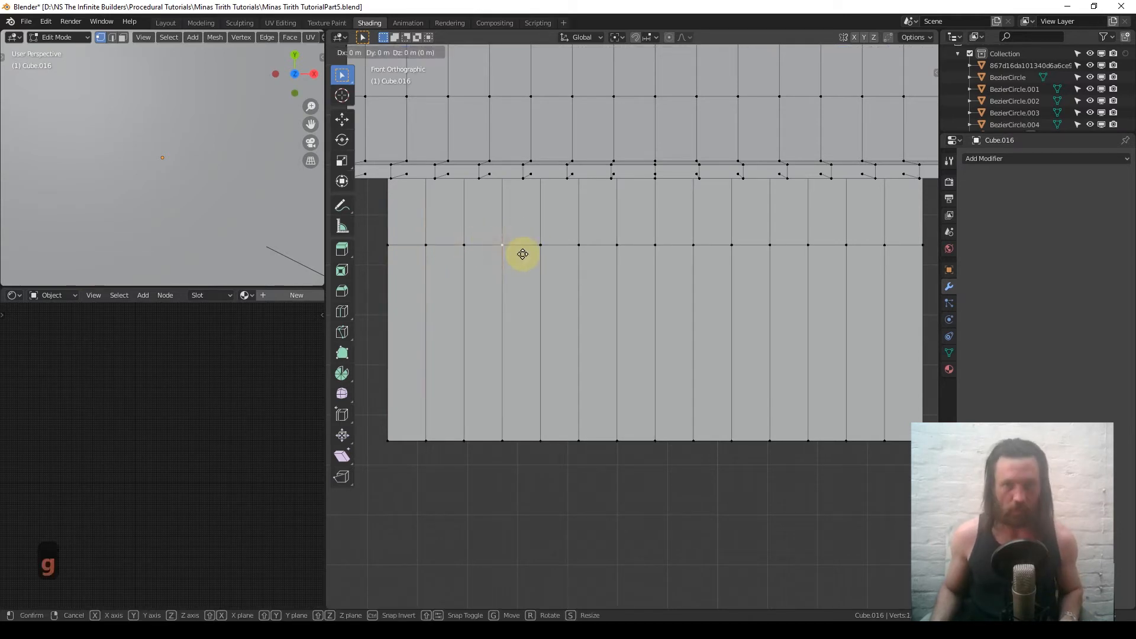
key("z")
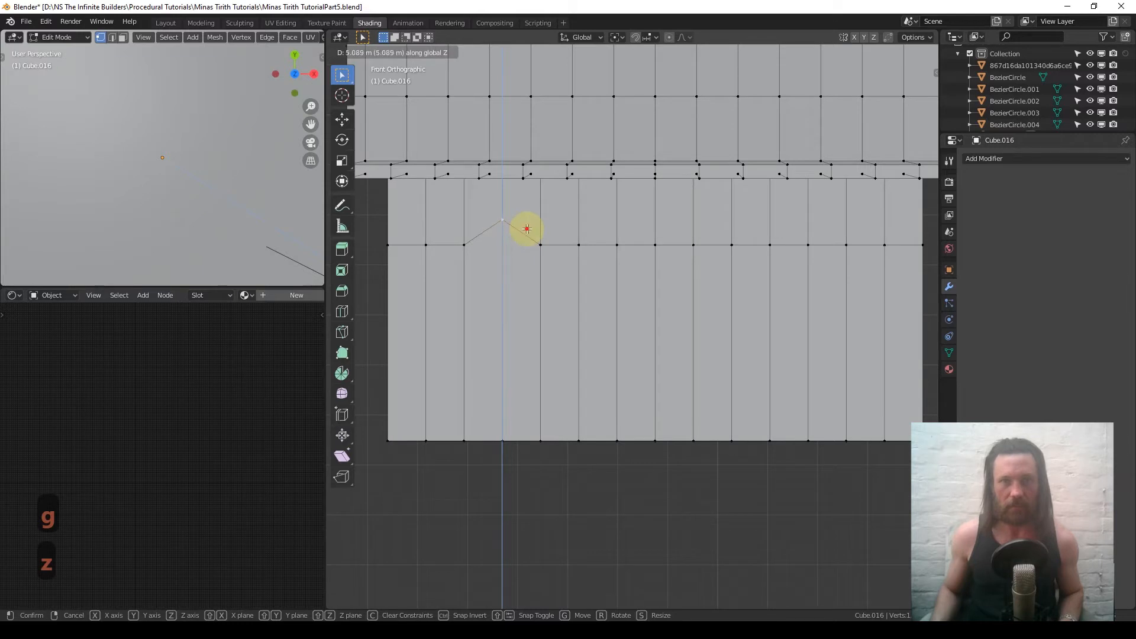
left_click(526, 228)
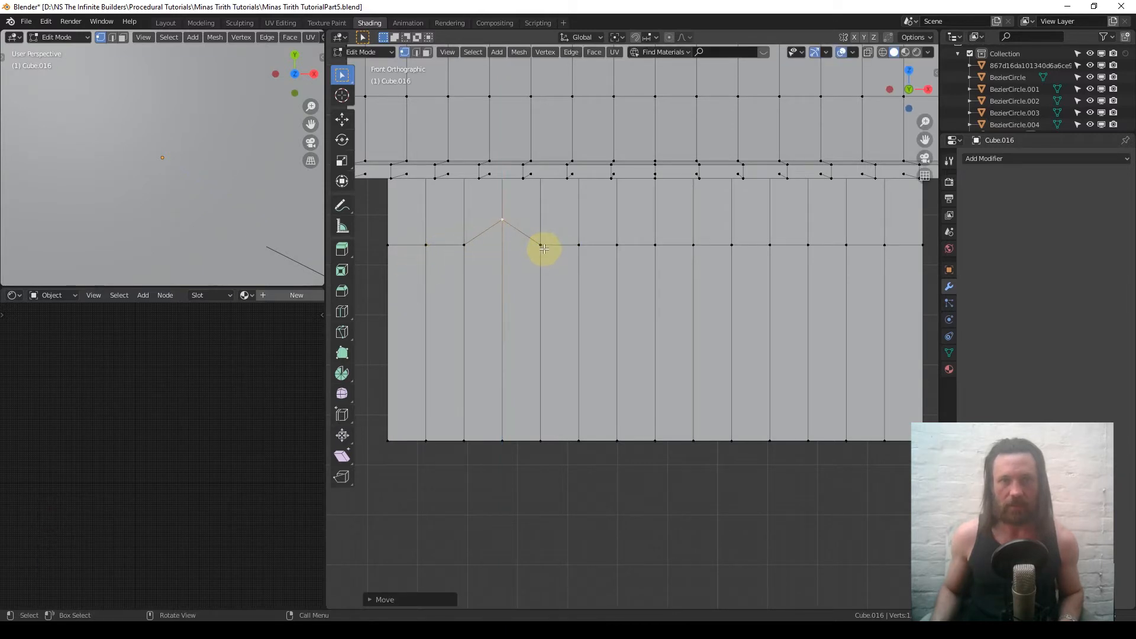
Raise the two vertices either side of the first arch's peak about 3.3 m along Z to round the arch
left_click(471, 237)
left_click(533, 241, "shift")
key("g")
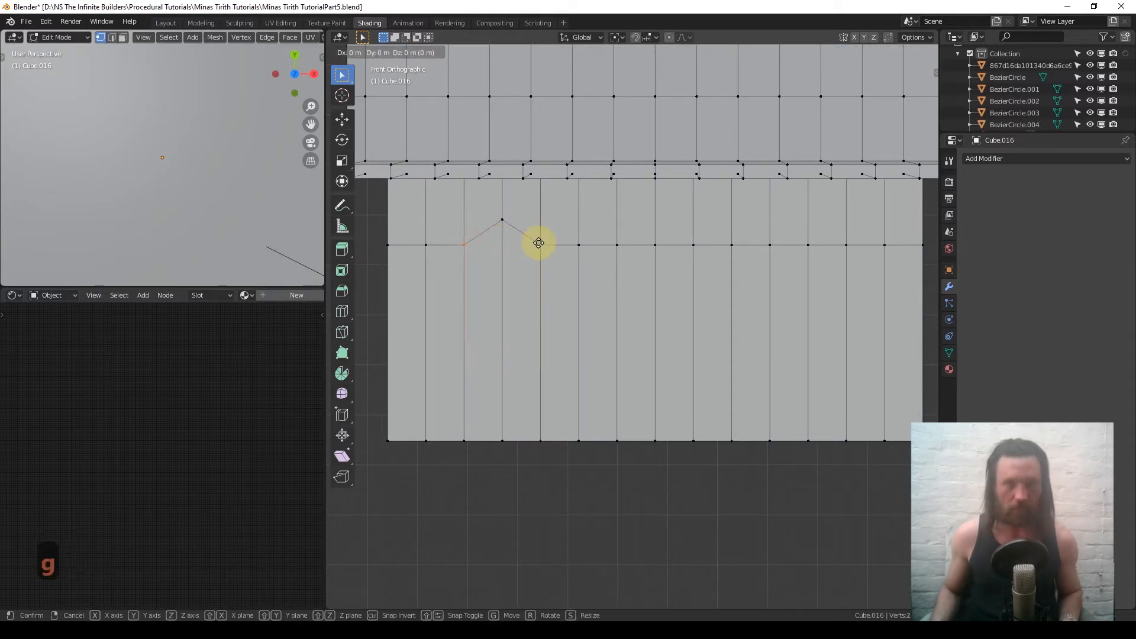
key("z")
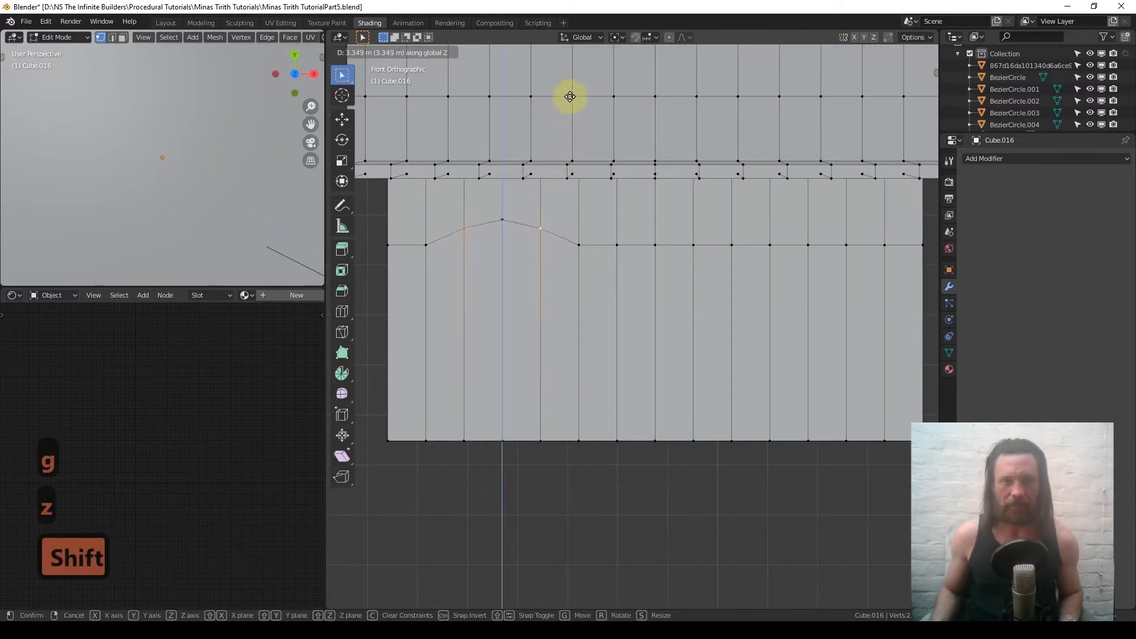
left_click(569, 96)
Raise the vertex five columns right of the first arch's peak along Z to the same height, starting a second arch
middle_click_drag(532, 291, 481, 292, "shift")
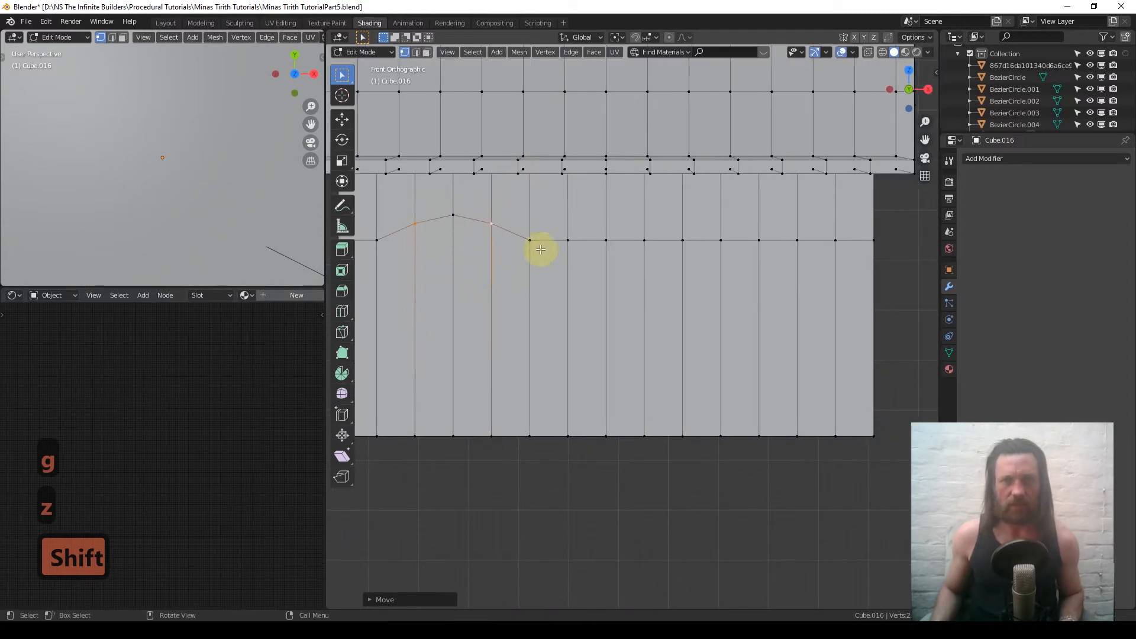
middle_click_drag(428, 264, 489, 255, "shift")
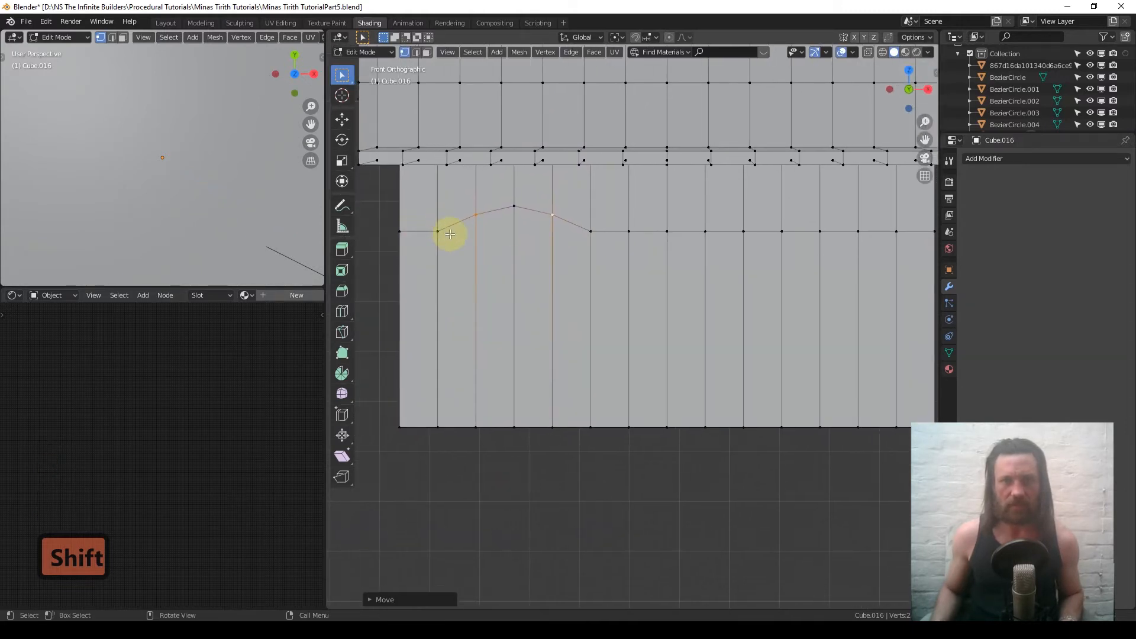
middle_click_drag(627, 232, 627, 251, "shift")
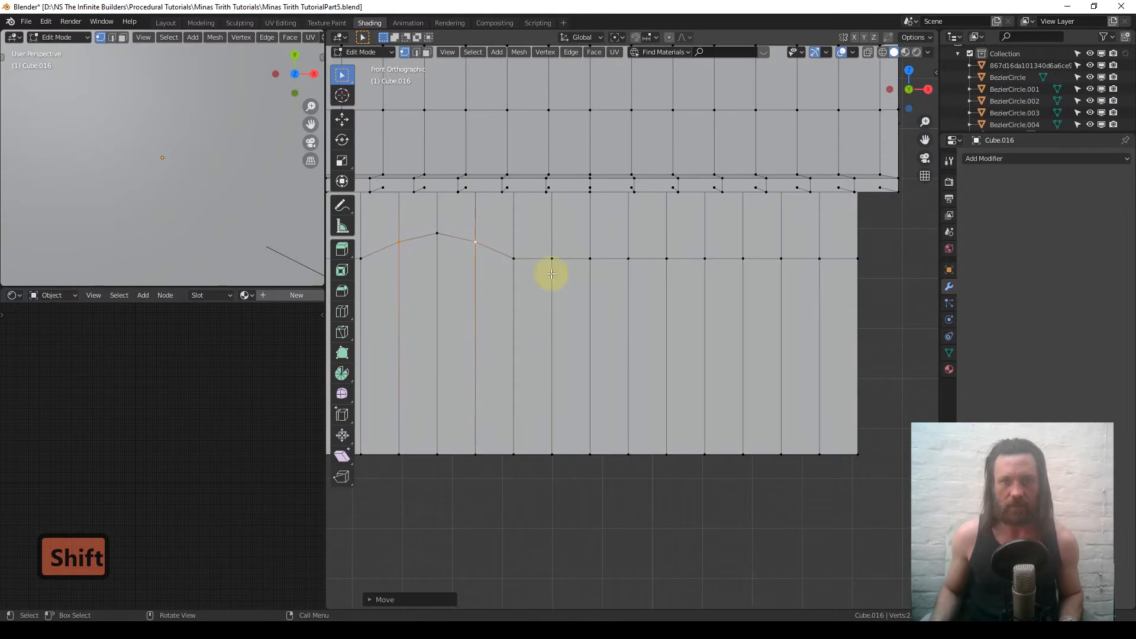
middle_click_drag(572, 302, 563, 303, "shift")
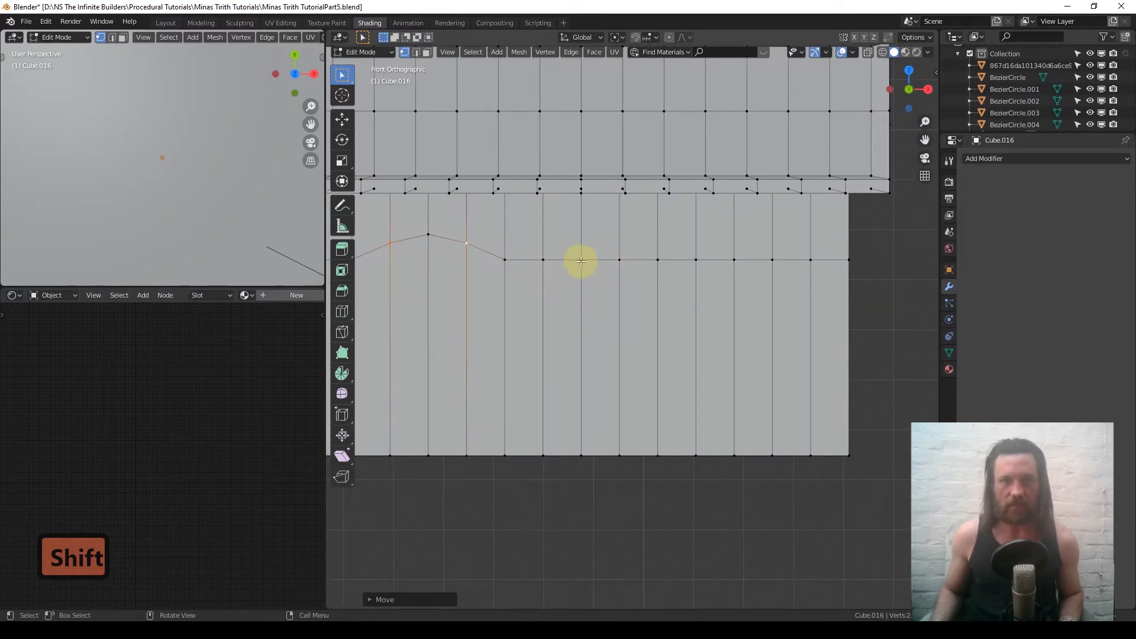
left_click(619, 260)
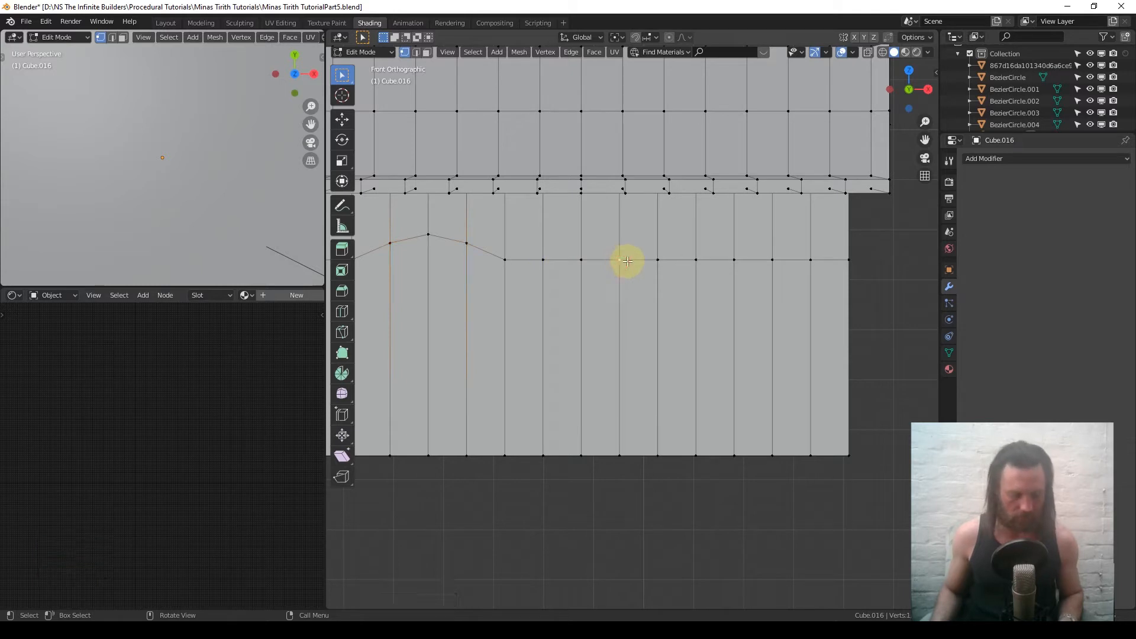
key("g")
key("z")
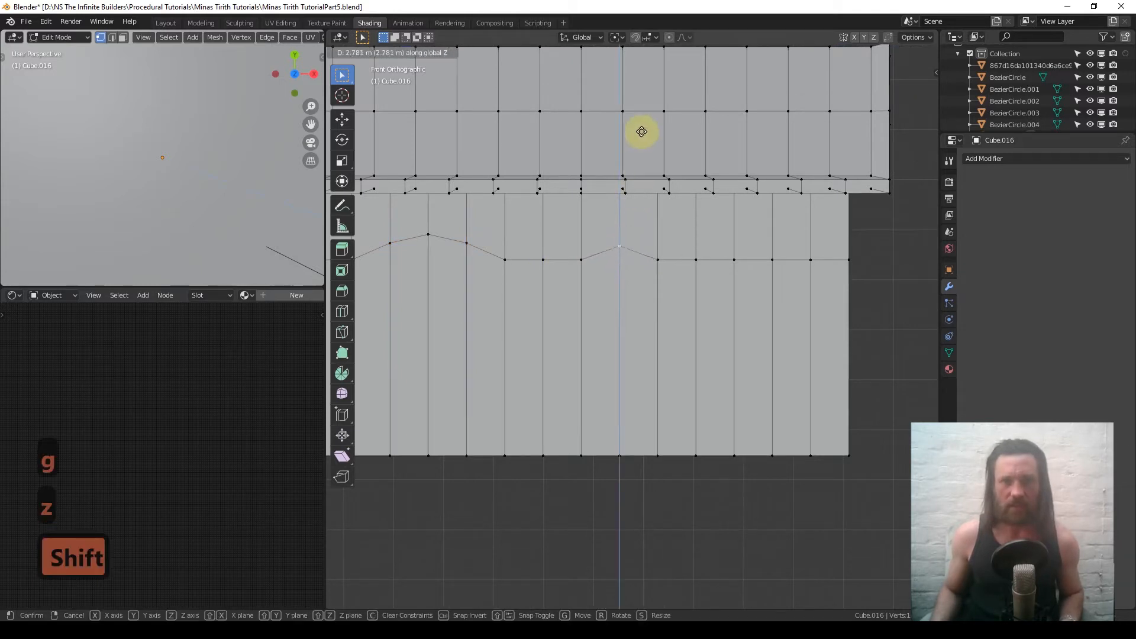
left_click(645, 599)
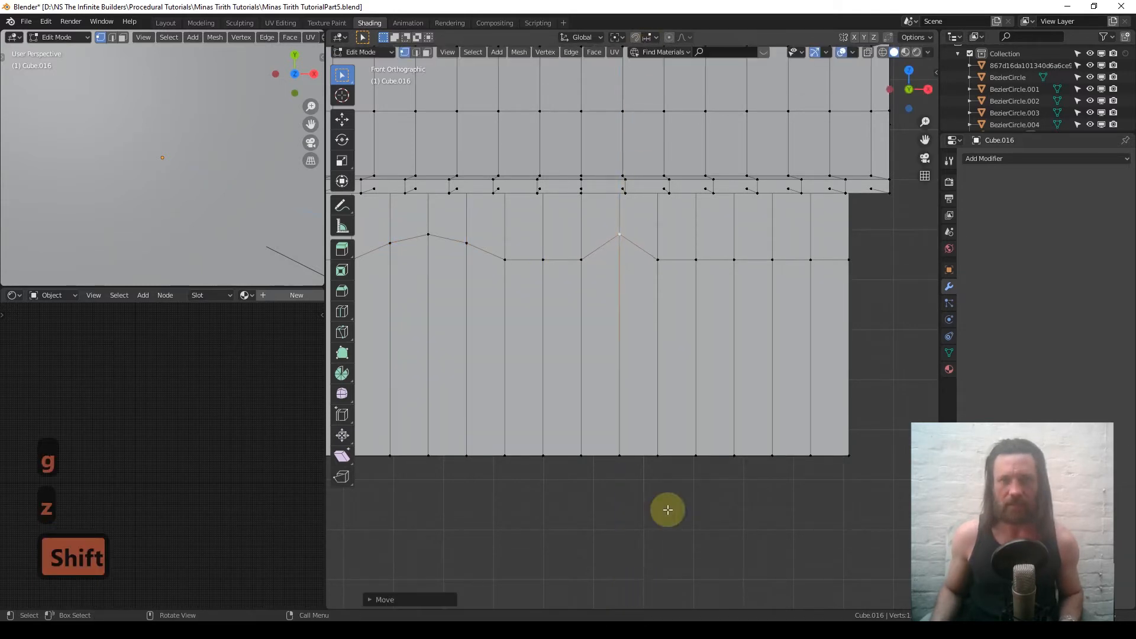
Raise the two vertices flanking the second arch's peak about 4.1 m along Z to round it
left_click_drag(663, 273, 574, 254)
key("g")
key("z")
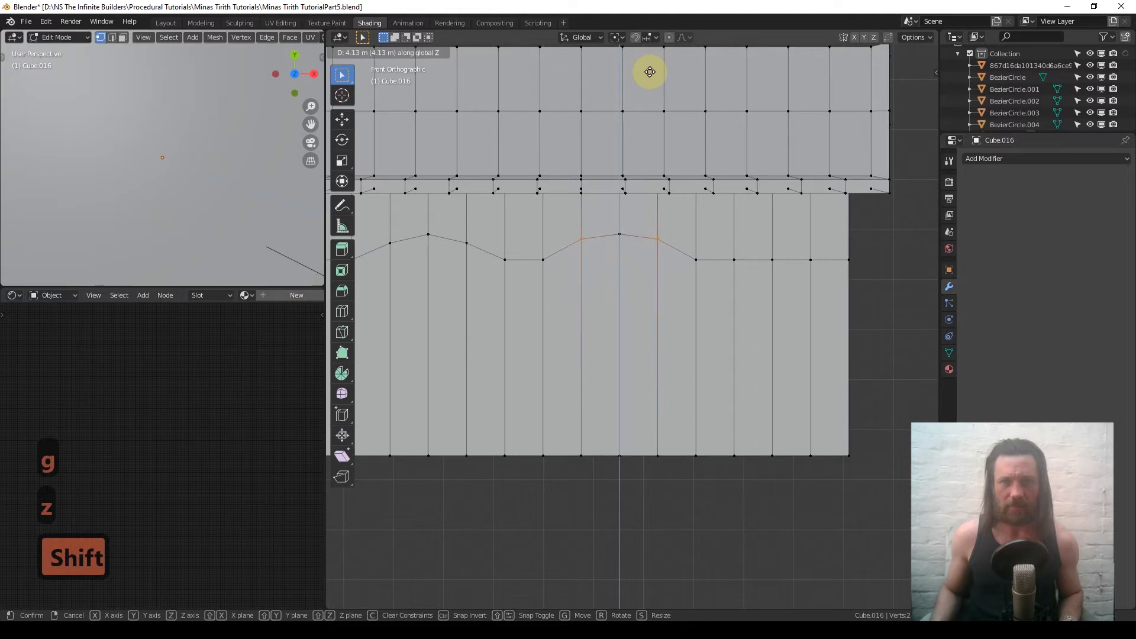
left_click(723, 302)
scroll(723, 303, "down", 2)
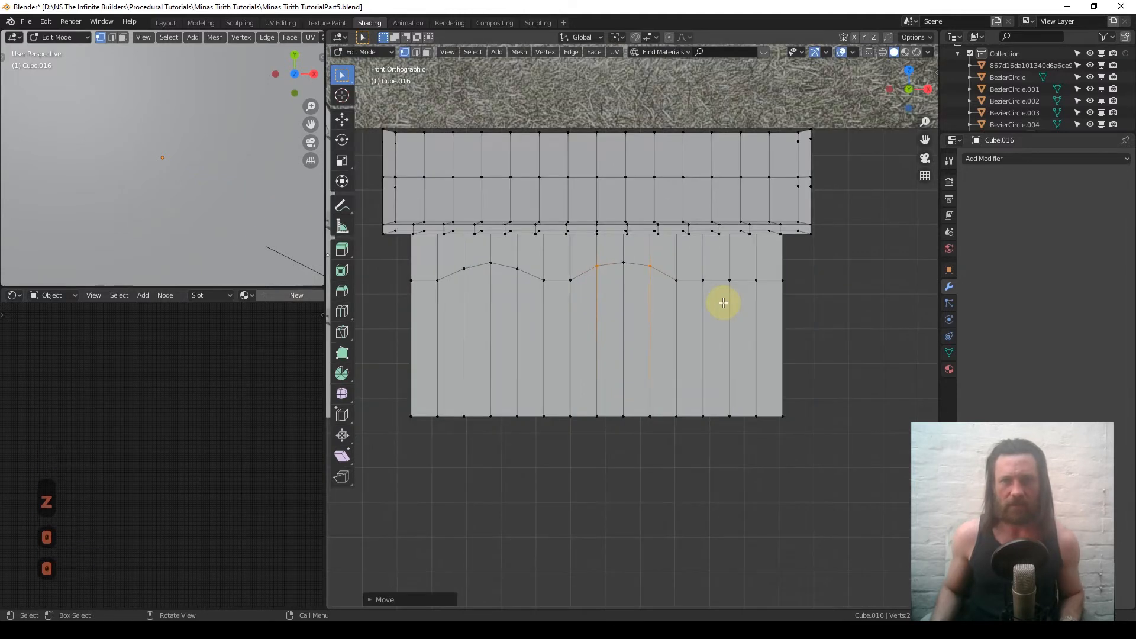
middle_click_drag(728, 347, 687, 329, "shift")
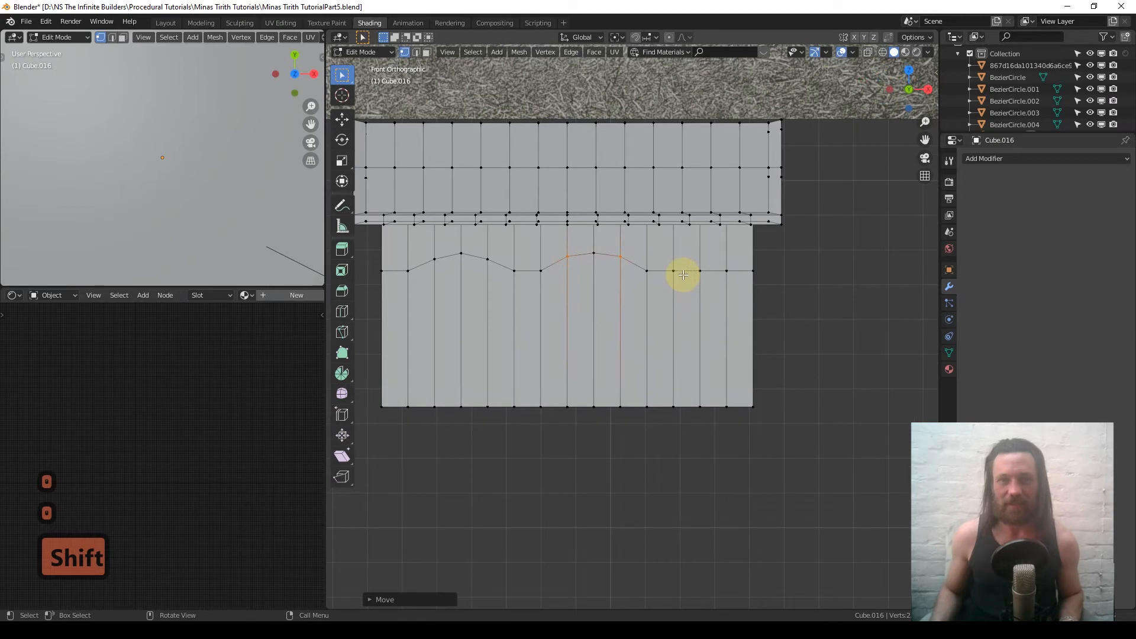
Add a horizontal loop cut around the lower wall beneath the arches and slide it down close to the base
middle_click_drag(639, 292, 727, 273, "shift")
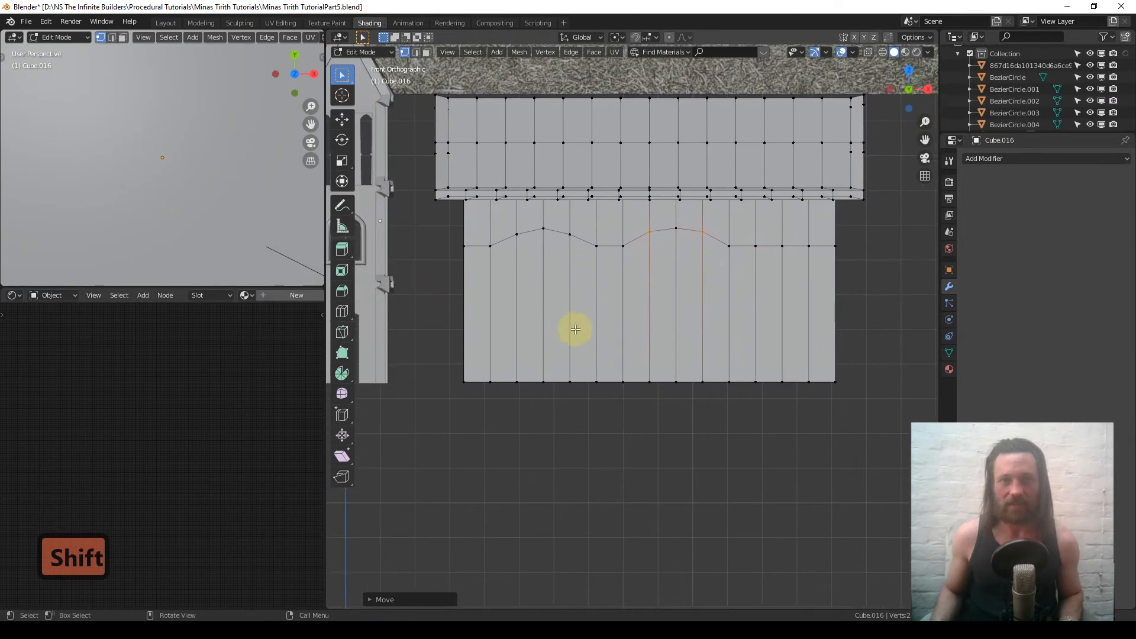
scroll(542, 319, "up", 2)
middle_click_drag(541, 319, 544, 300, "shift")
key("ctrl+r")
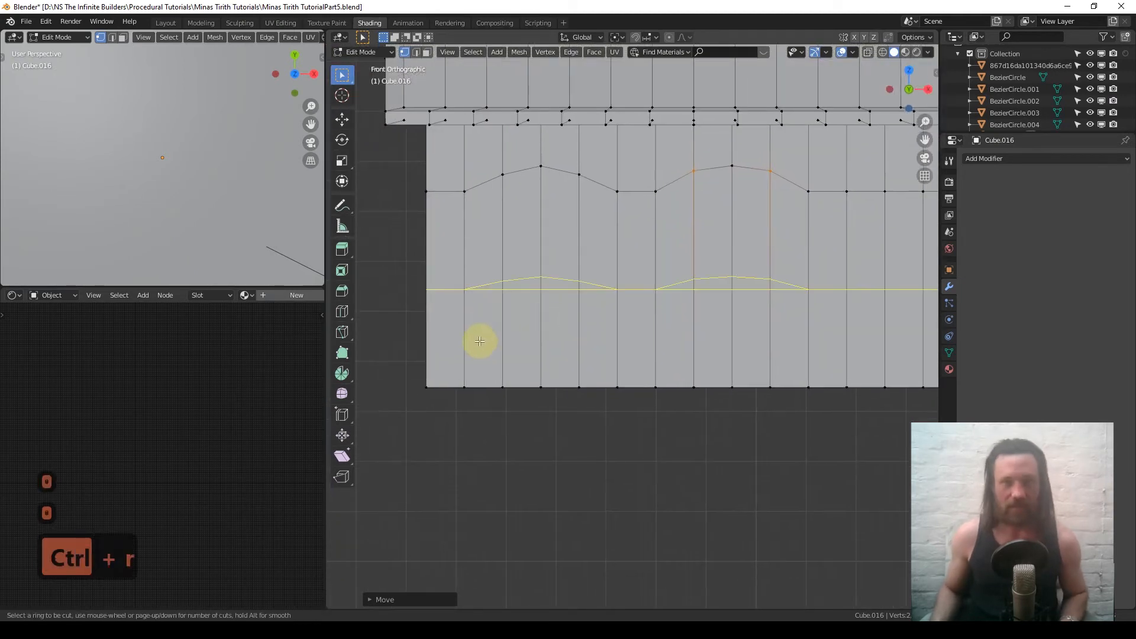
left_click(477, 337)
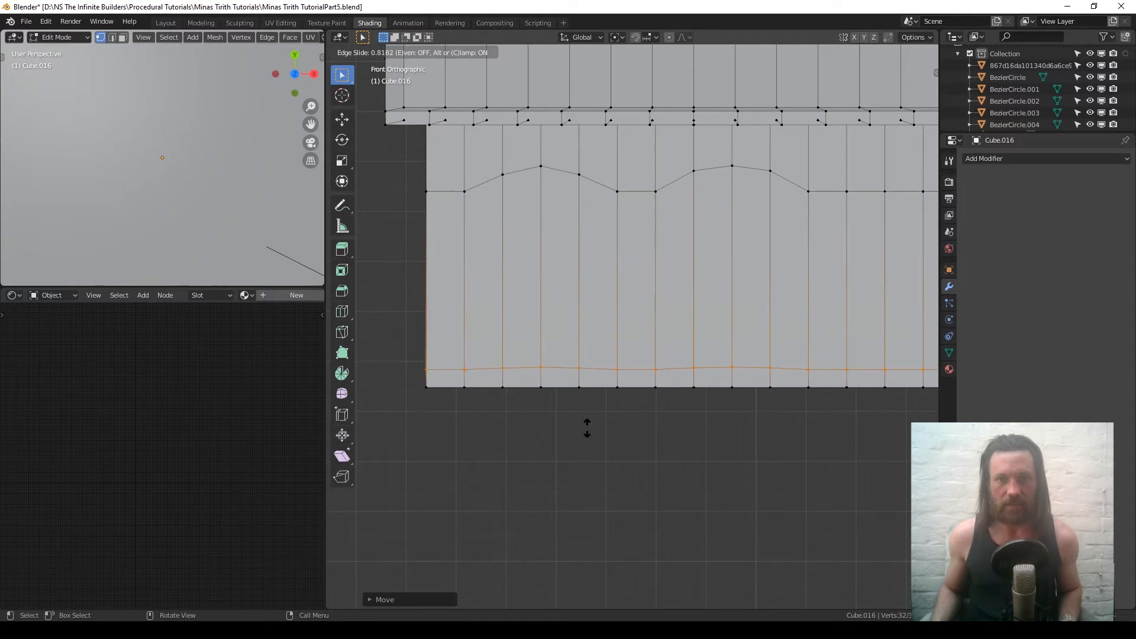
left_click(588, 429)
Edge-slide the new horizontal loop back up to around the middle of the wall, beneath the arches
middle_click_drag(633, 362, 623, 335, "shift")
scroll(616, 314, "up", 2)
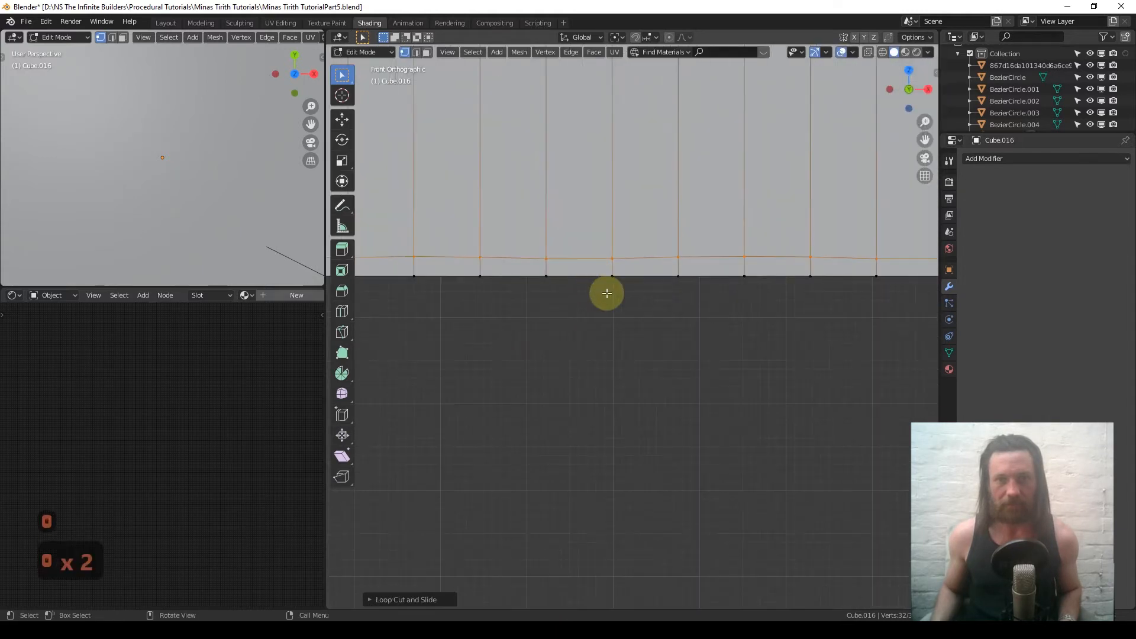
middle_click_drag(600, 285, 621, 337, "shift")
scroll(621, 335, "down", 2)
key("g")
key("g")
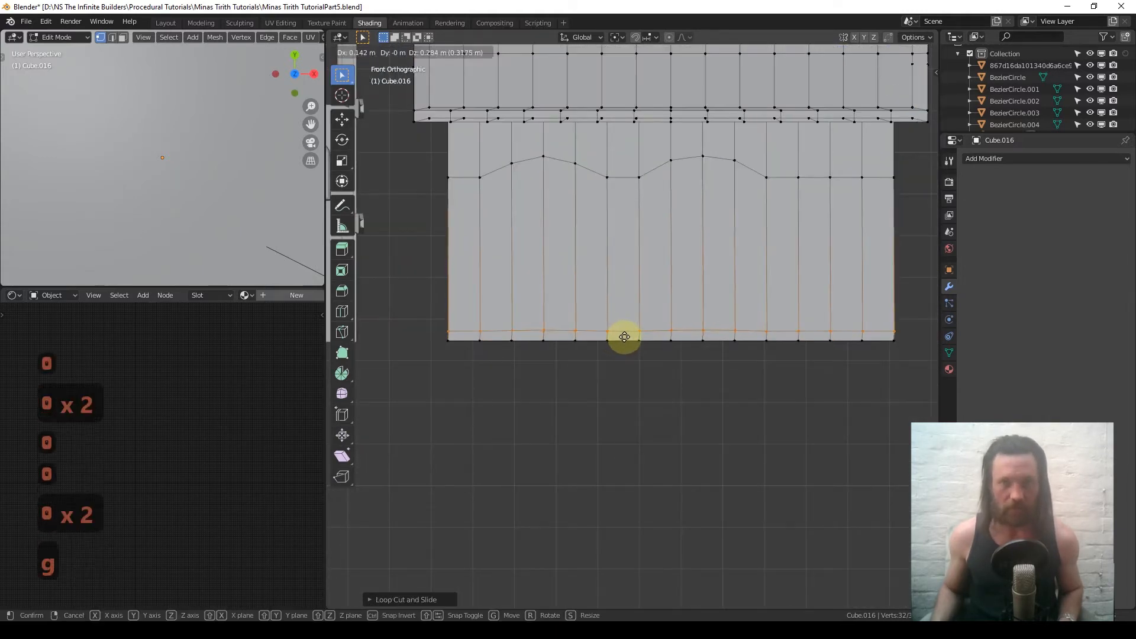
left_click(626, 289)
middle_click_drag(629, 229, 625, 273, "shift")
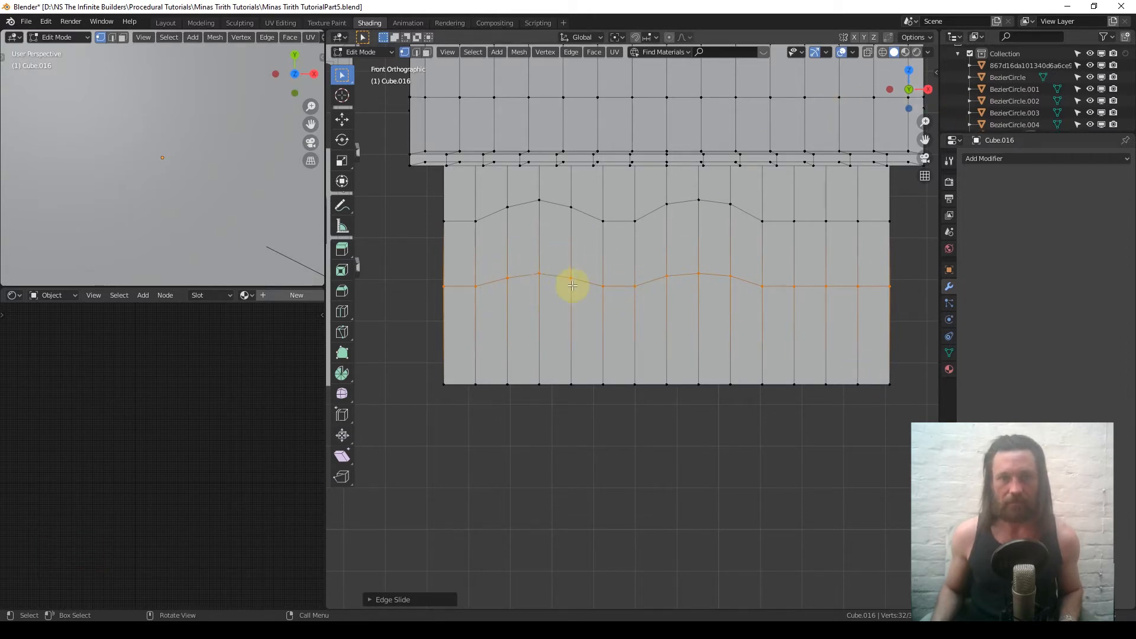
Scale the selected horizontal loop down along Z in two passes to flatten its curves into a straight line
key("s")
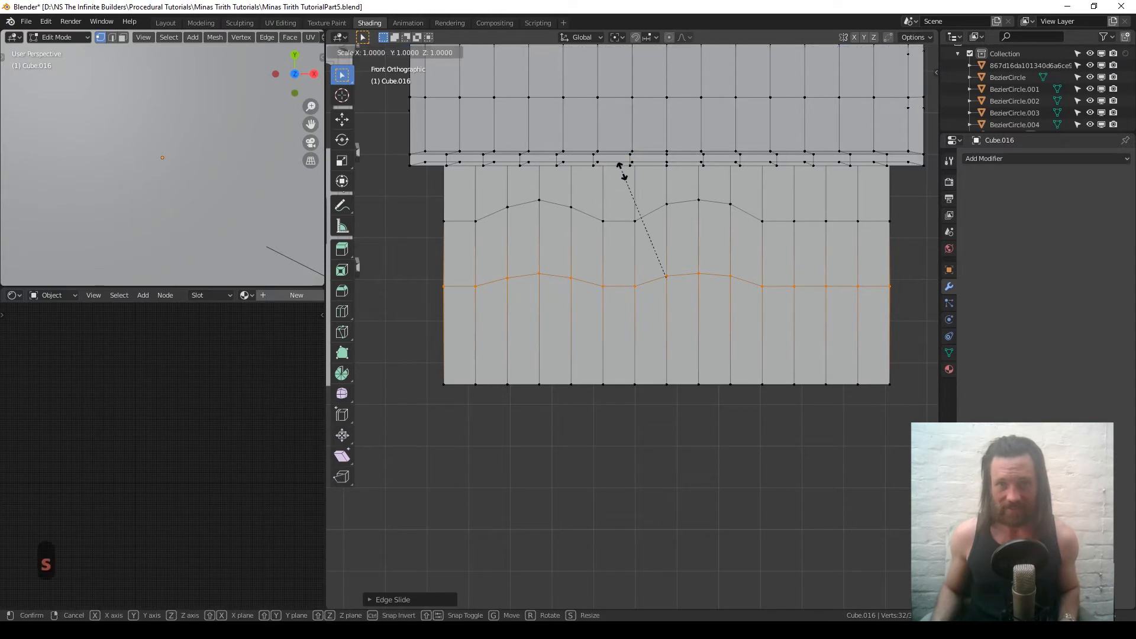
key("z")
left_click(666, 220)
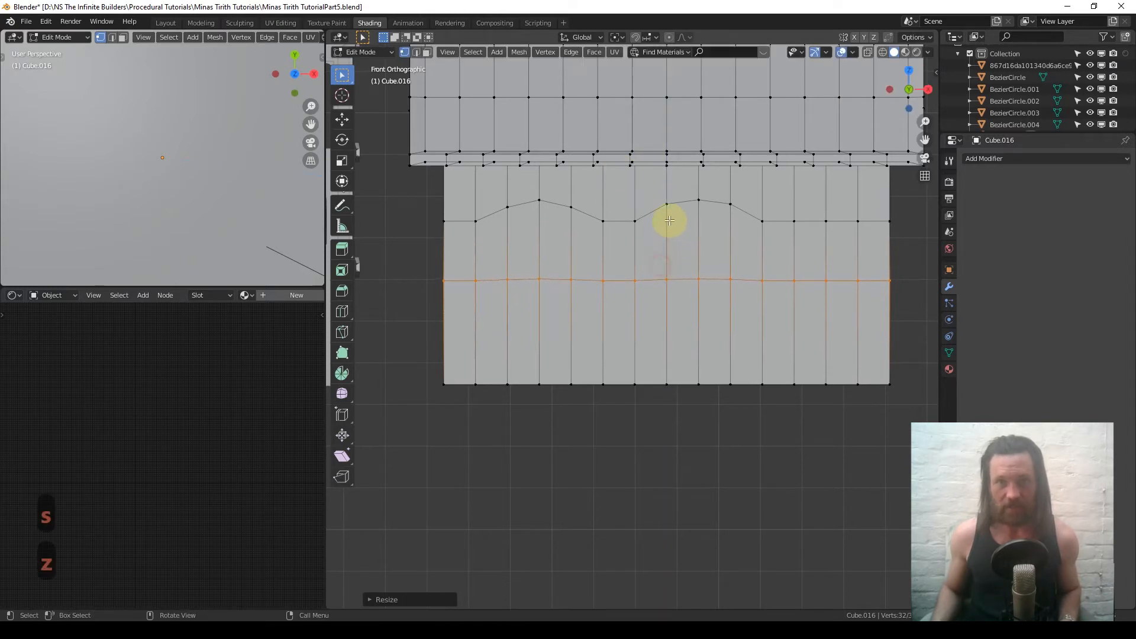
key("s")
key("z")
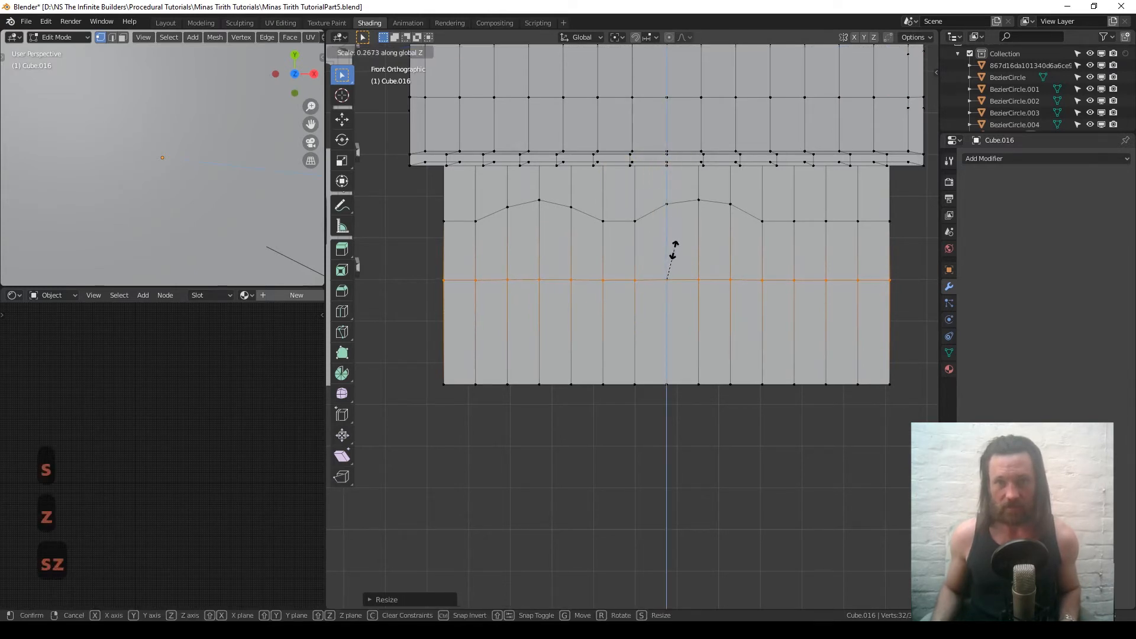
left_click(668, 271)
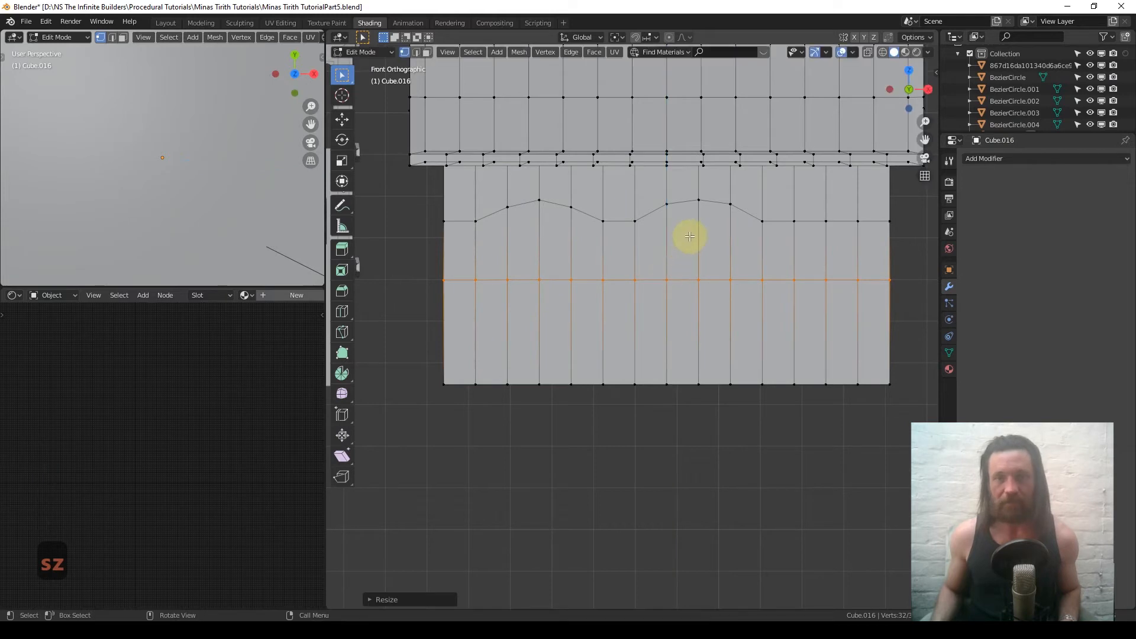
Edge-slide the flattened loop down to just above the base of the walls
scroll(652, 292, "up", 5)
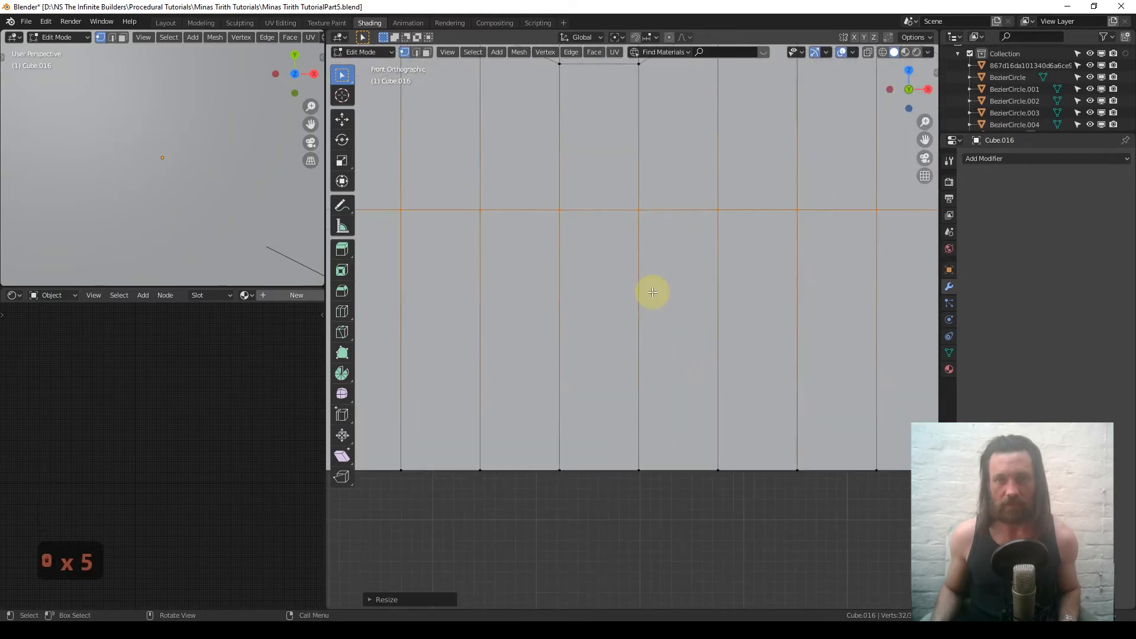
scroll(652, 292, "down", 4)
key("g")
key("g")
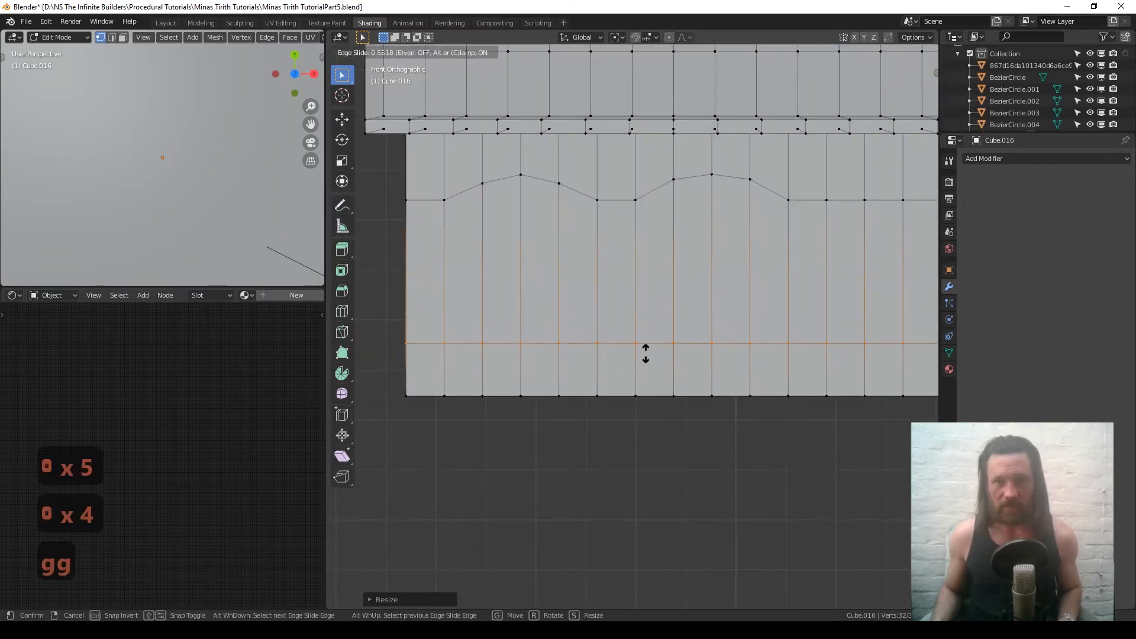
left_click(642, 386)
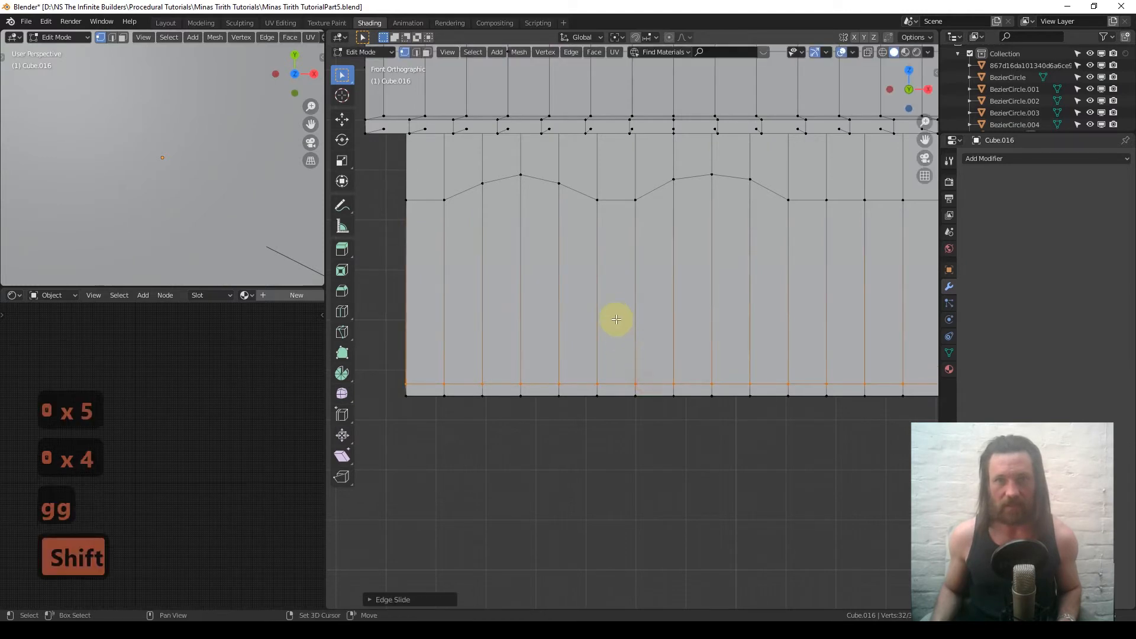
middle_click_drag(614, 322, 615, 272, "shift")
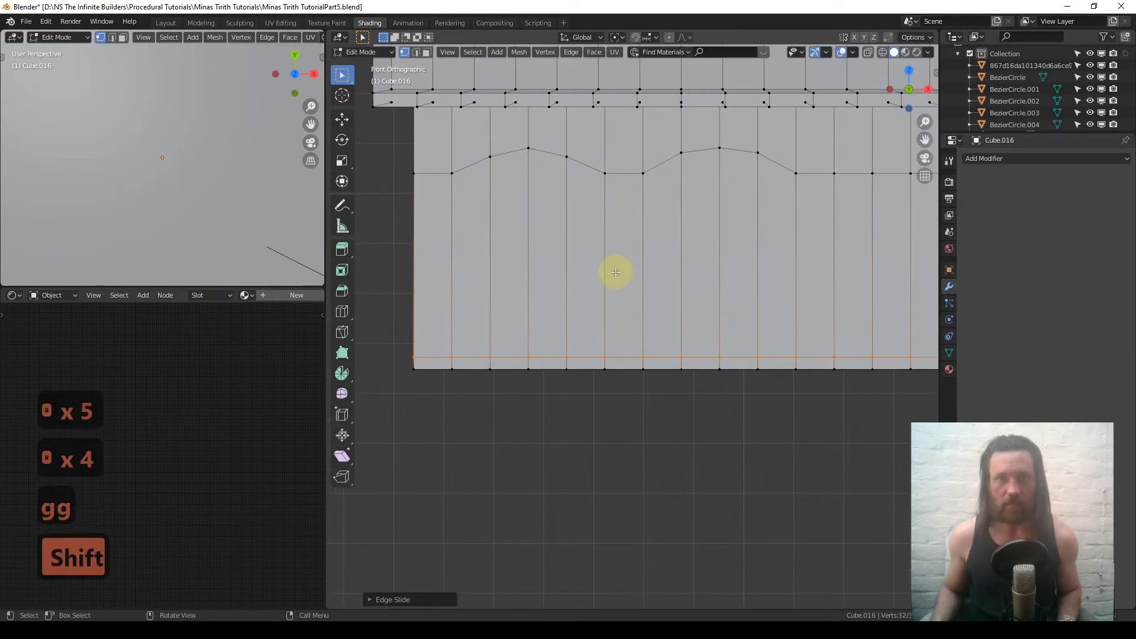
Select the wall faces beneath both arch curves and extrude them about 5 m inward into the building
left_click(428, 53)
left_click_drag(477, 222, 518, 244, "shift")
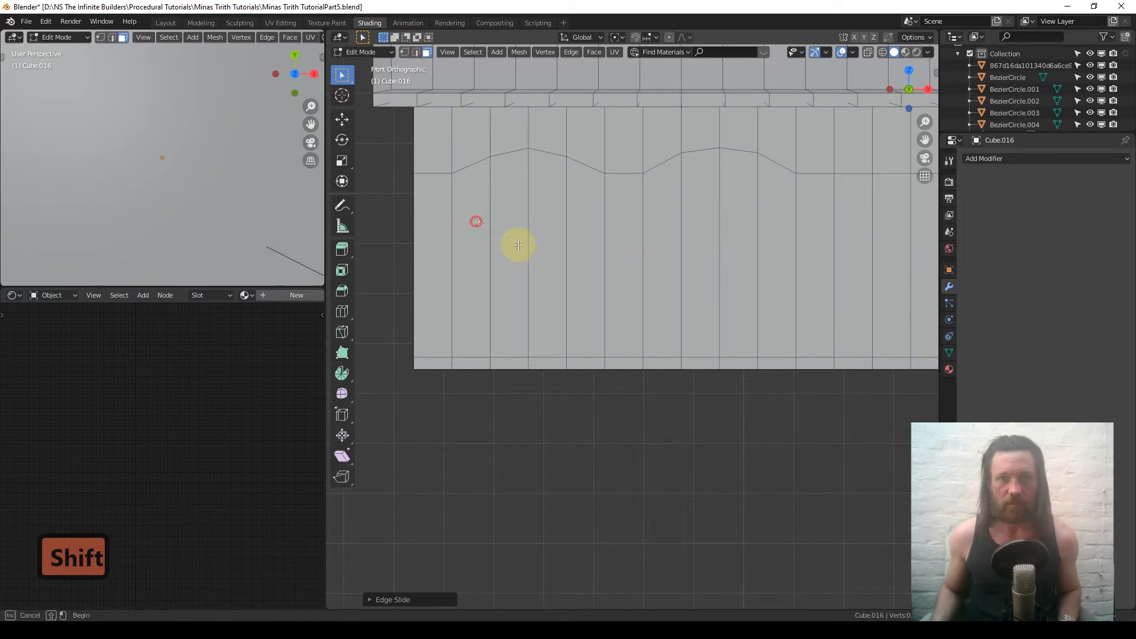
left_click_drag(580, 274, 583, 275, "shift")
middle_click_drag(675, 264, 590, 273, "shift")
left_click_drag(590, 223, 691, 286, "shift")
middle_click_drag(634, 254, 593, 282)
key("e")
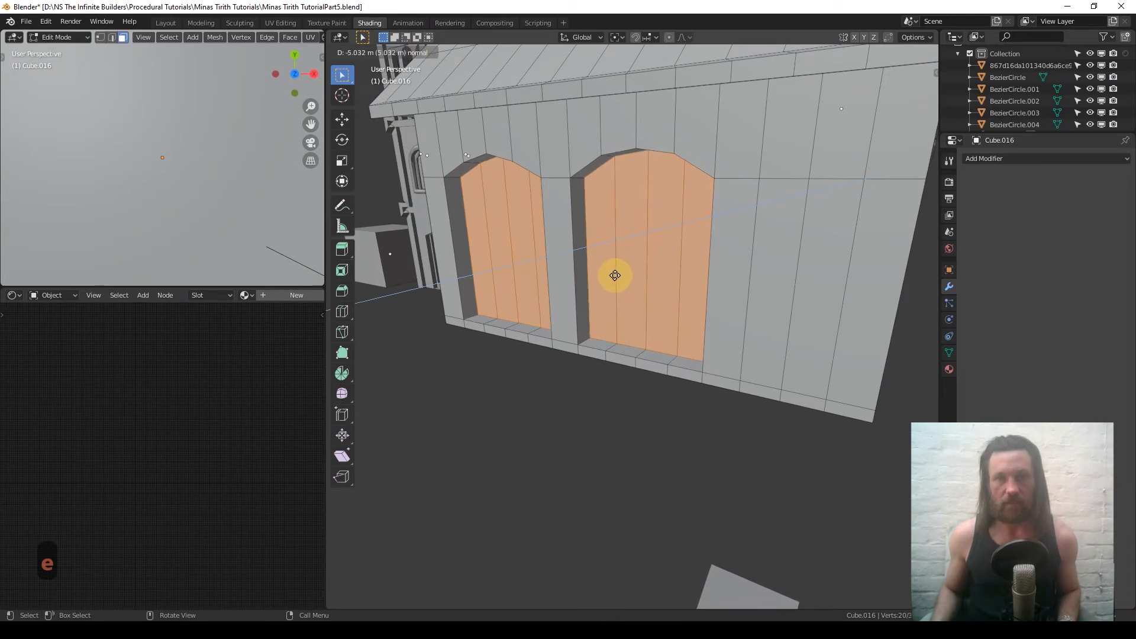
left_click(655, 258)
Delete the recessed back faces of both arched openings so they open into the interior
key("x")
left_click(637, 258)
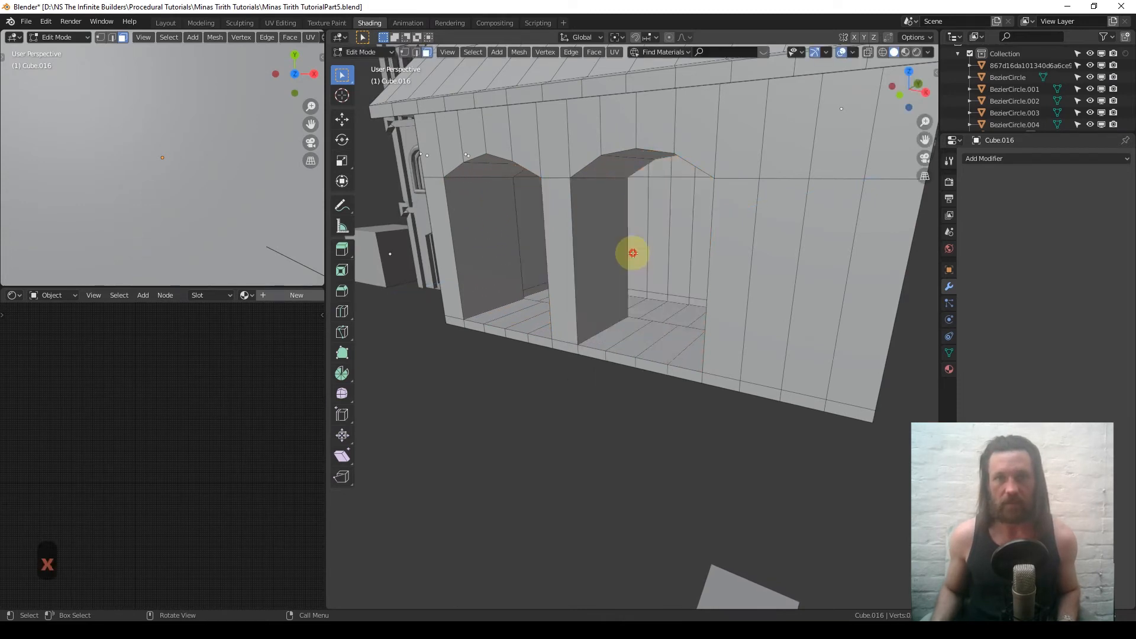
middle_click_drag(616, 246, 671, 194)
scroll(671, 234, "down", 2)
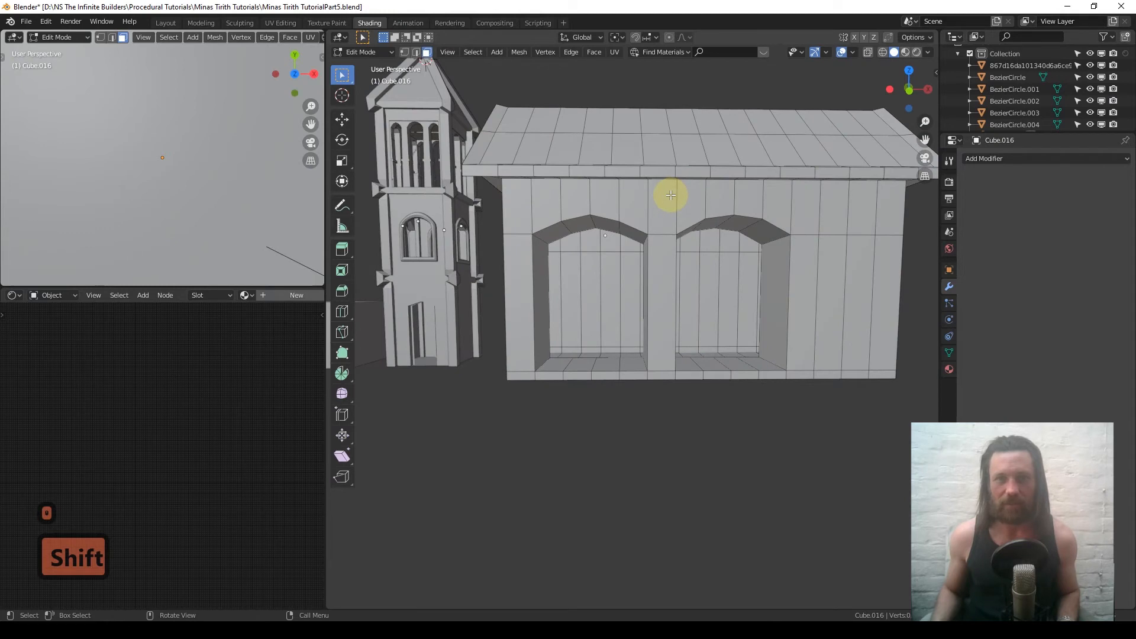
With see-through selection on, select all roof and eave vertices and raise them about 9 m along Z
key("KP_1")
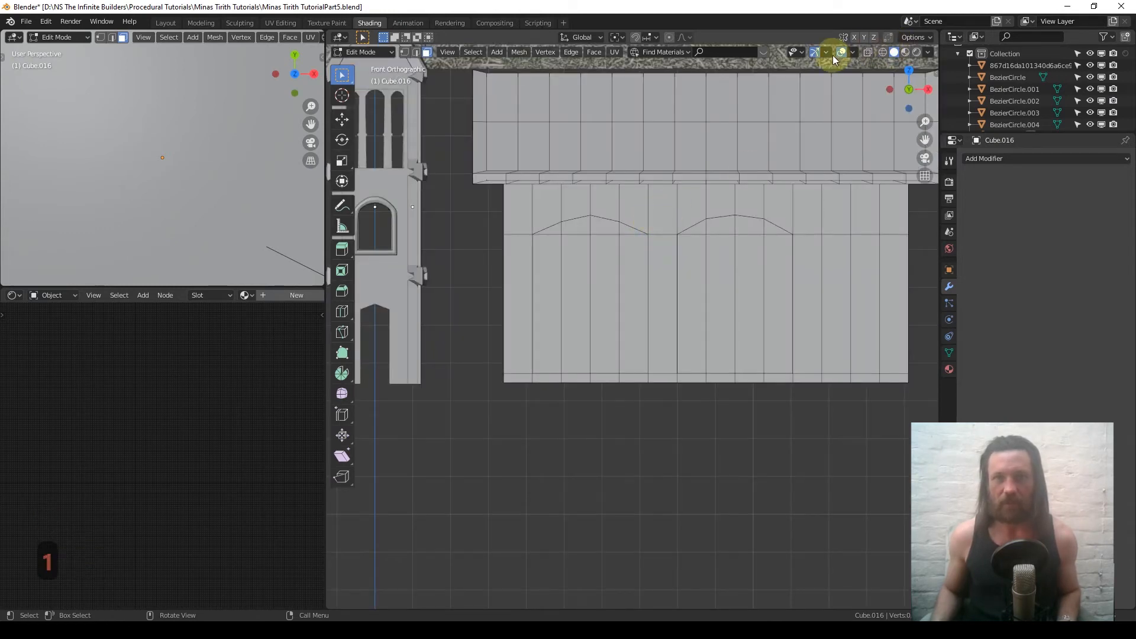
left_click(867, 54)
scroll(716, 186, "down", 2)
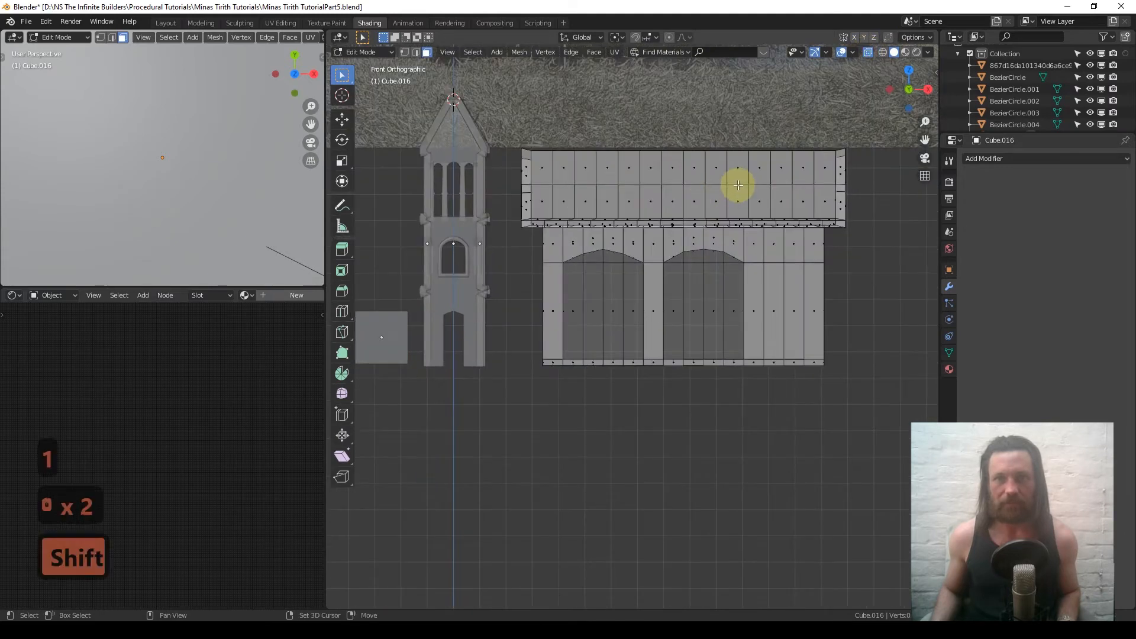
left_click(403, 52)
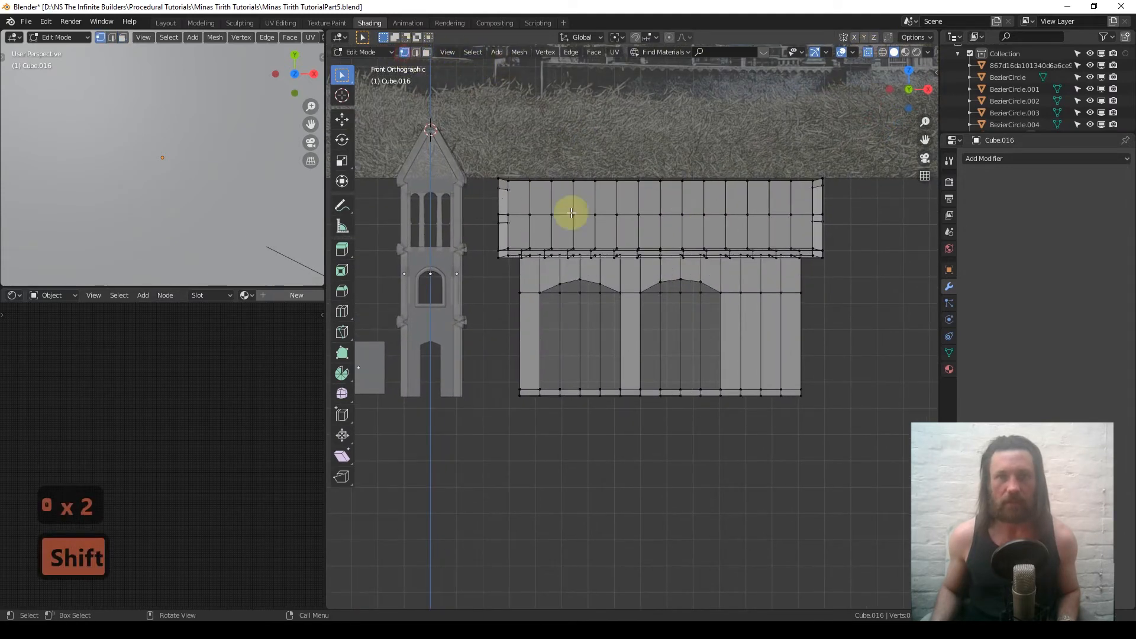
scroll(758, 231, "up", 3)
left_click_drag(880, 241, 474, 114)
key("g")
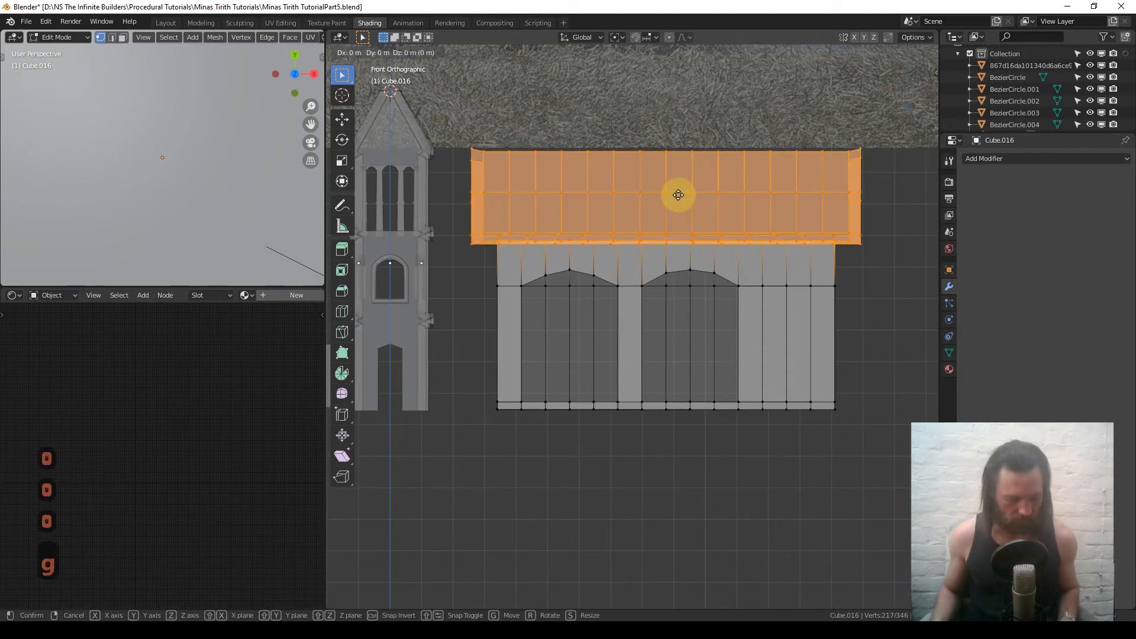
key("z")
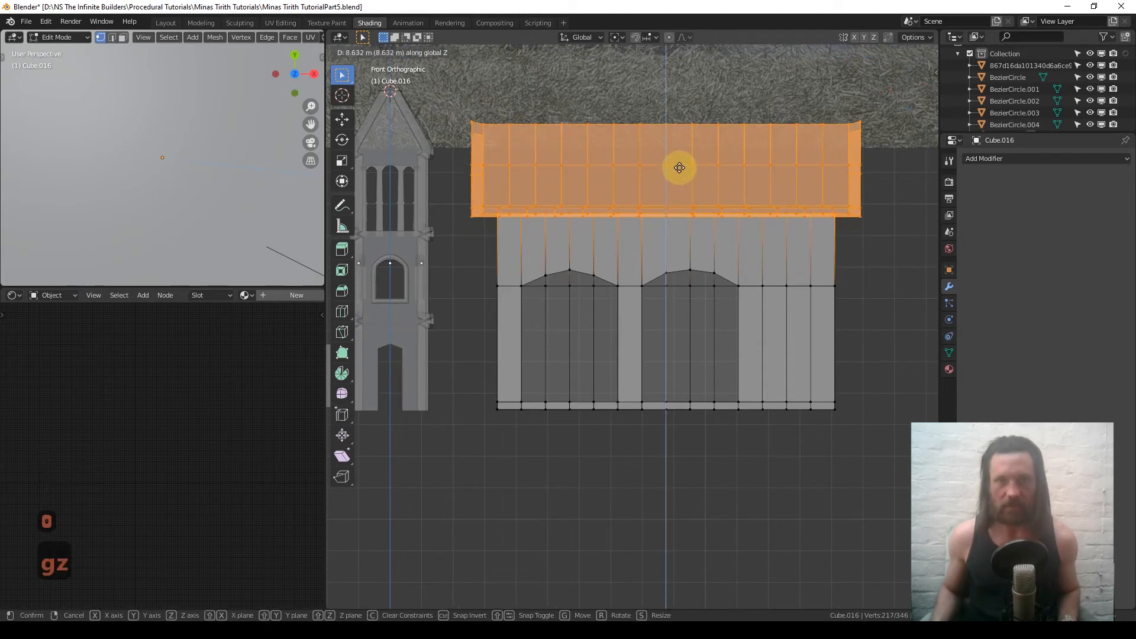
left_click(681, 168)
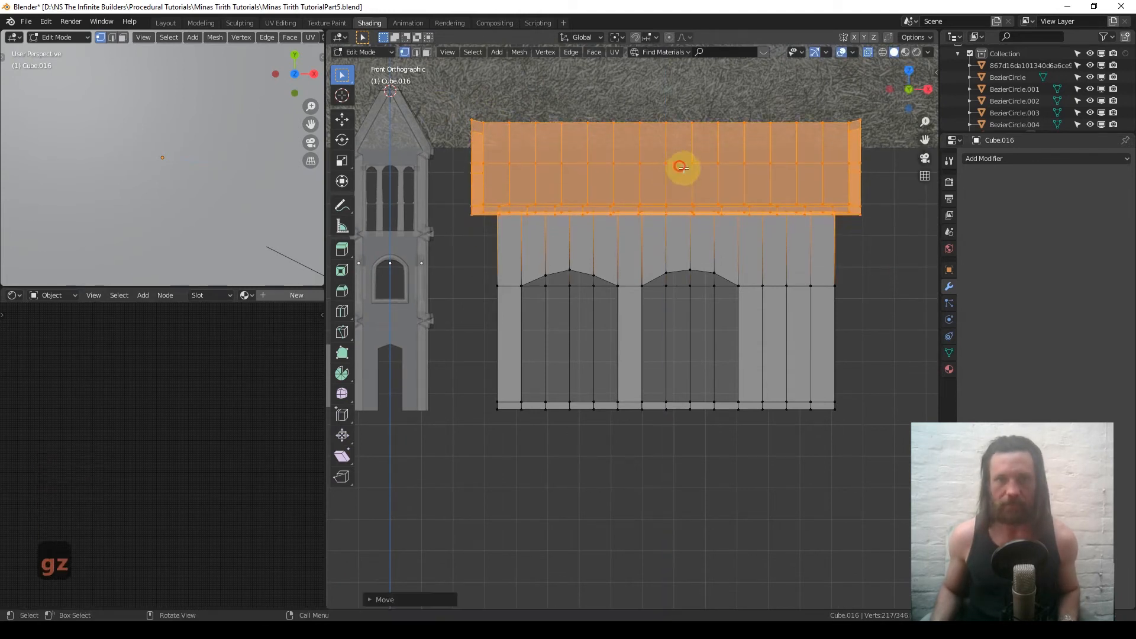
Turn off see-through display and add a centred horizontal loop cut around the wall between the arches and the eaves
left_click(868, 52)
scroll(644, 221, "up", 3)
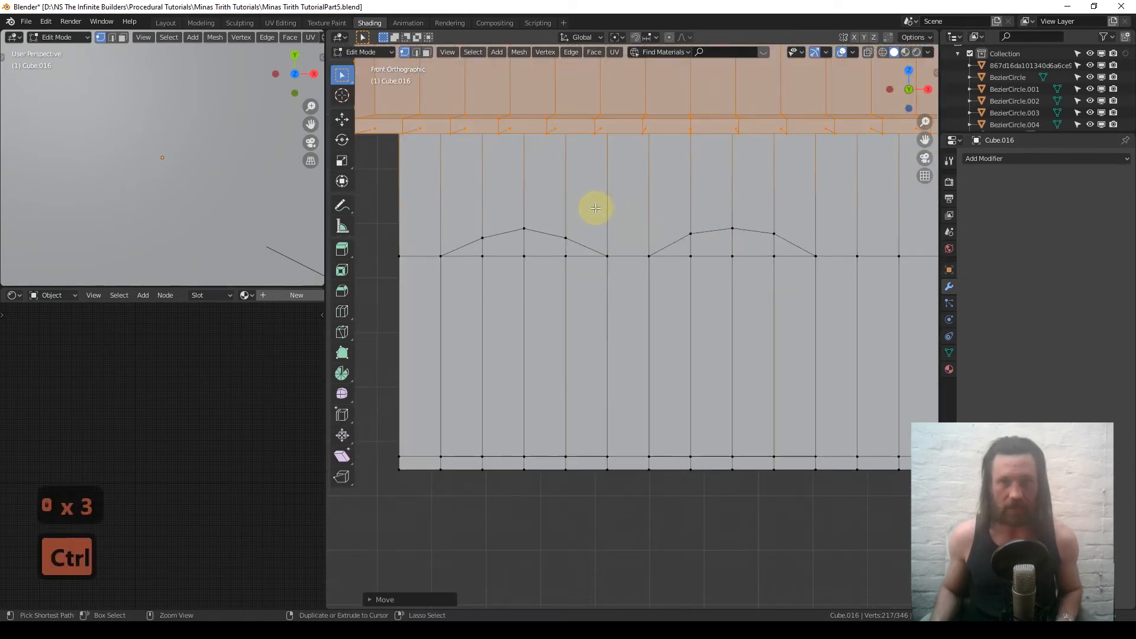
key("ctrl+r")
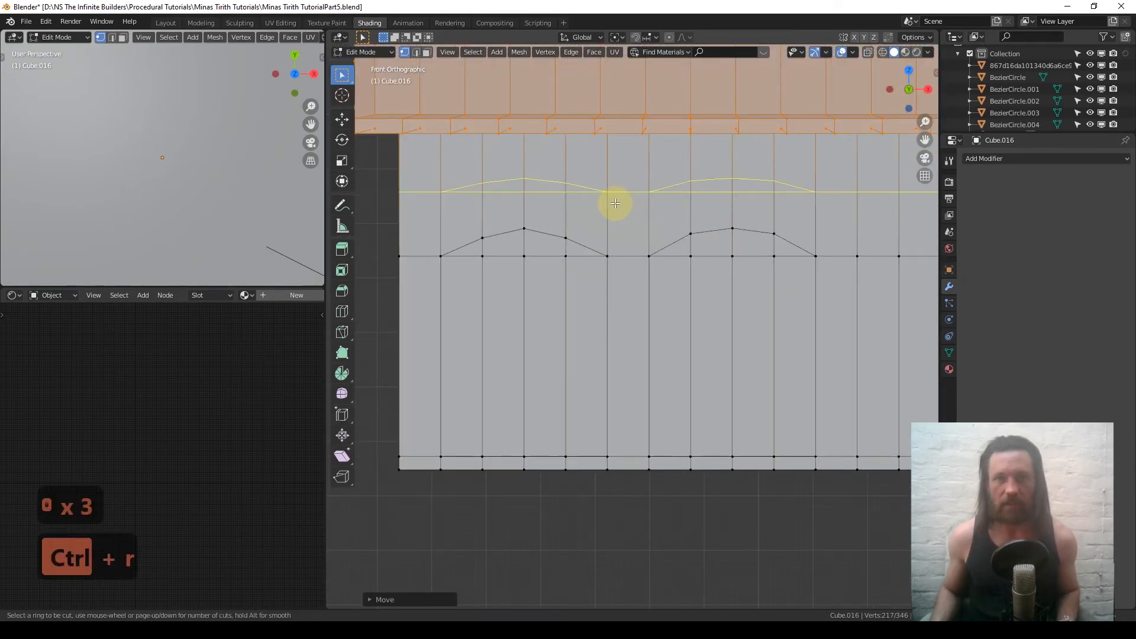
left_click(615, 203)
left_click(615, 203)
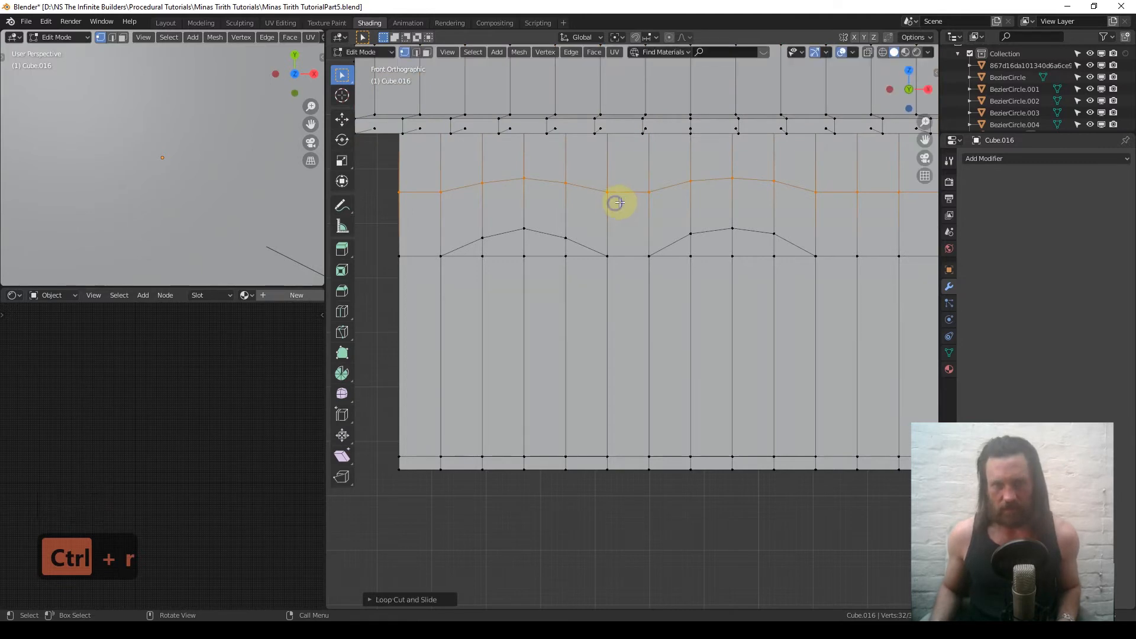
Scale the new upper wall loop down along Z in two passes to flatten its curves into a straight line
middle_click_drag(615, 200, 558, 325, "shift")
key("1")
key("s")
key("z")
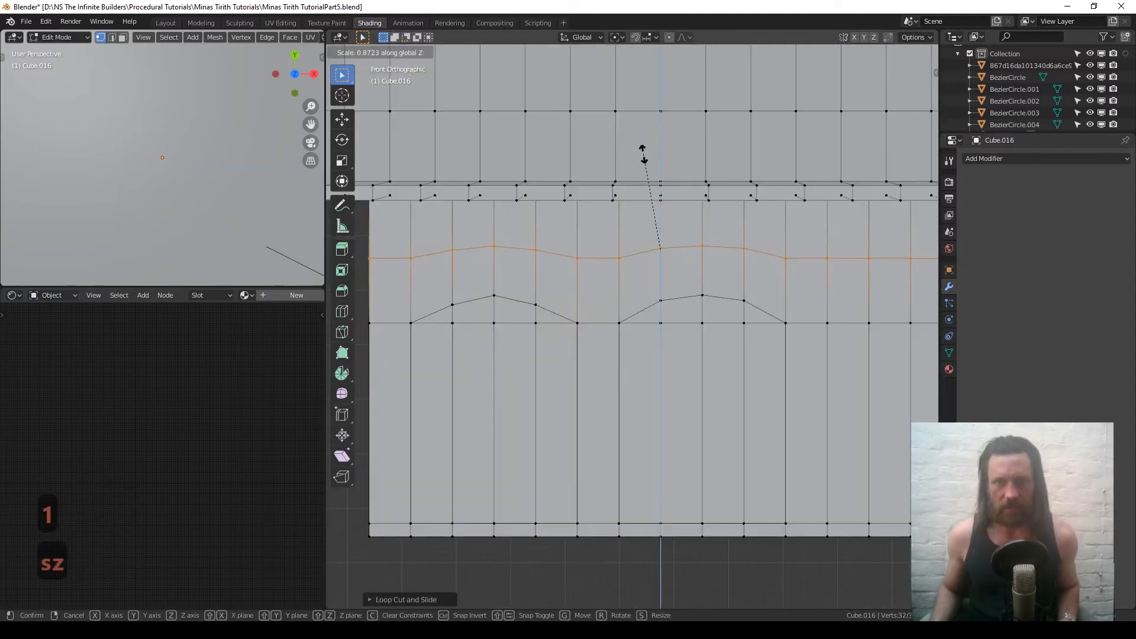
left_click(657, 148)
key("s")
key("z")
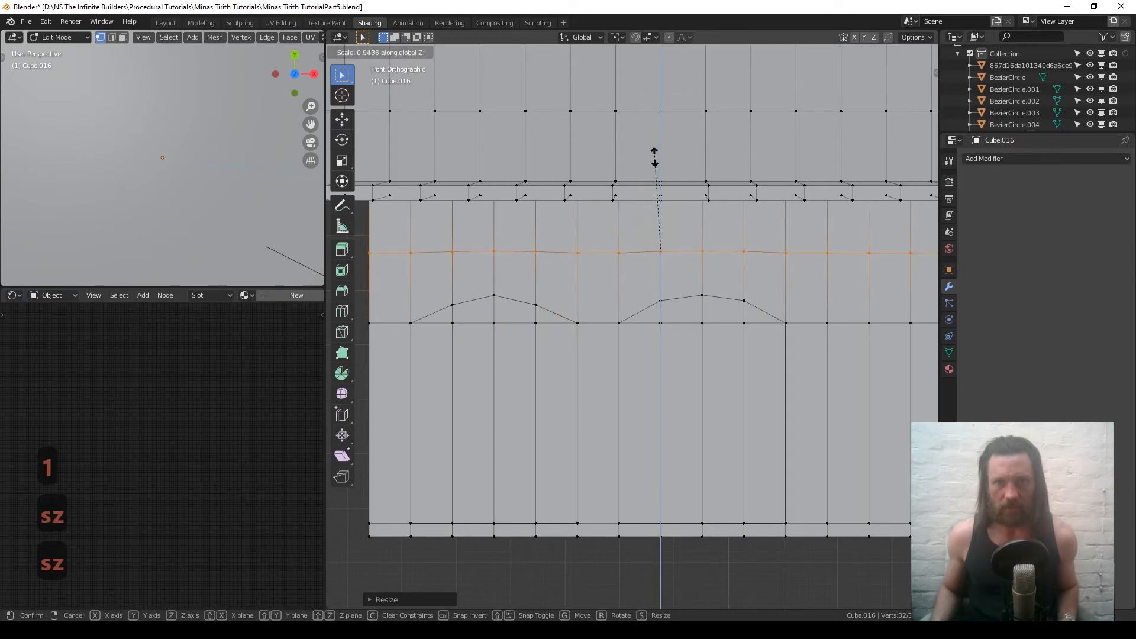
left_click(659, 252)
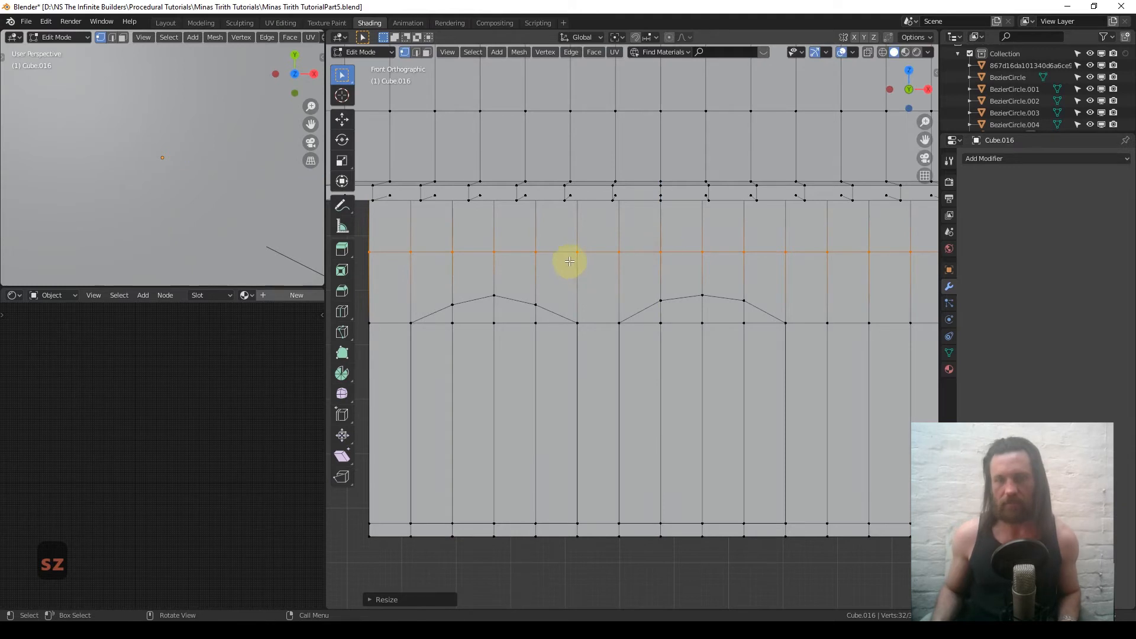
Edge-slide the upper wall loop down to just above the arches and flatten it again with two Z-axis scalings
key("g")
key("g")
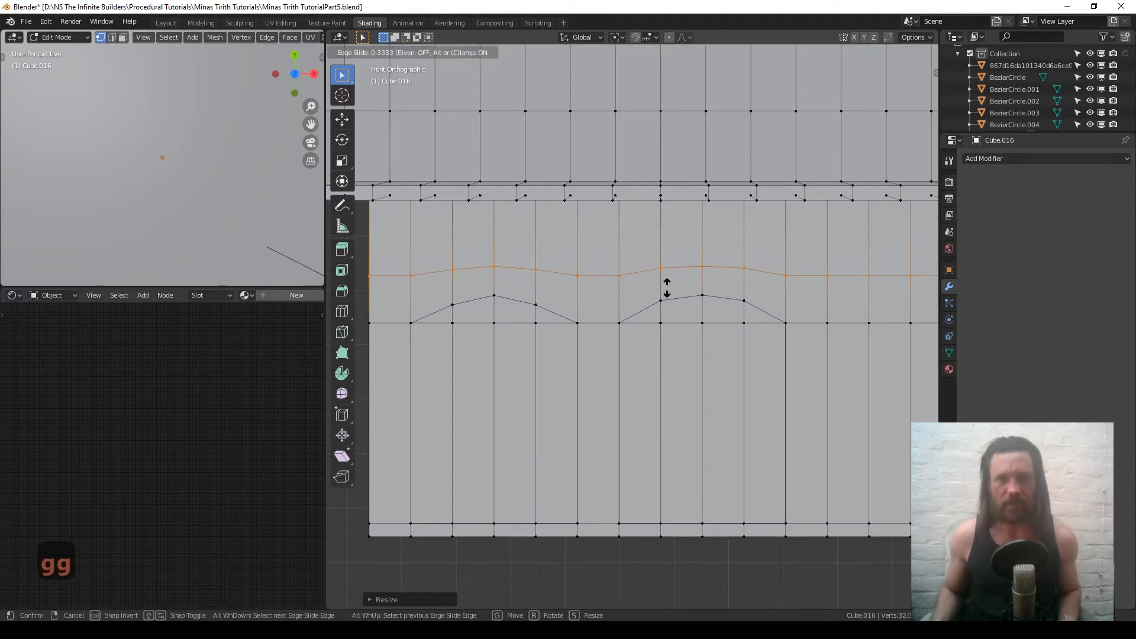
left_click(667, 290)
key("s")
key("z")
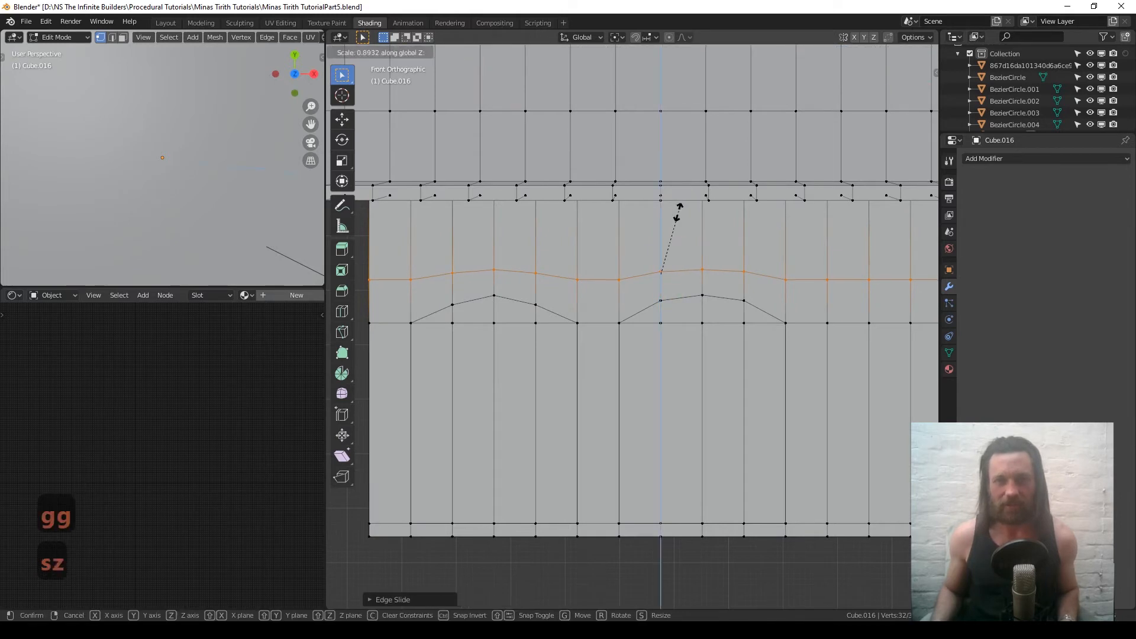
left_click(666, 254)
key("s")
key("z")
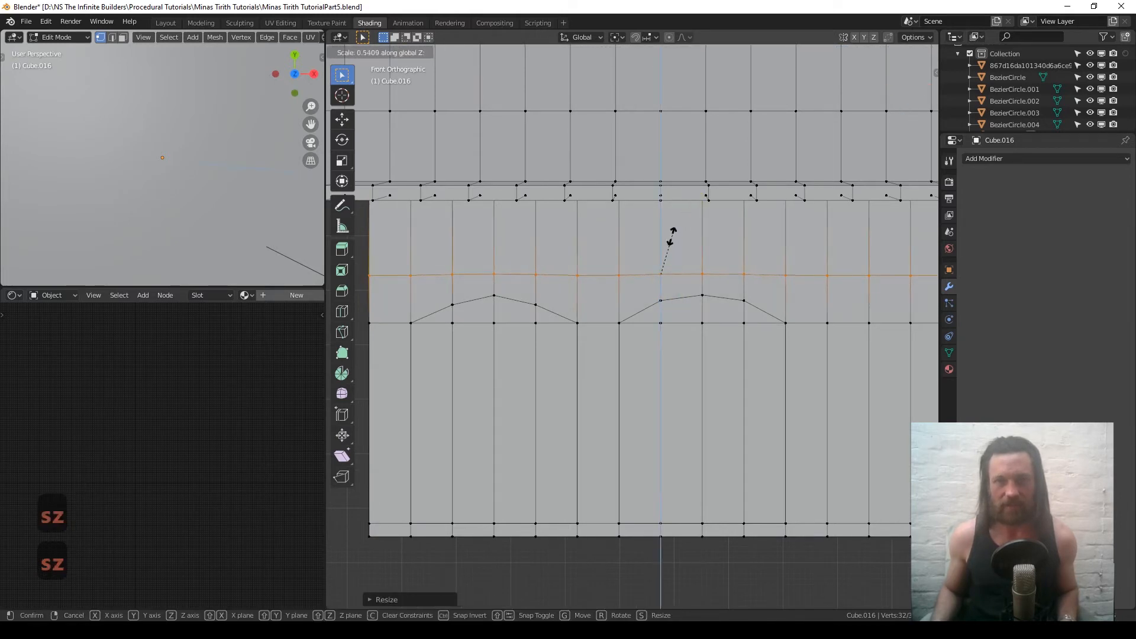
left_click(660, 271)
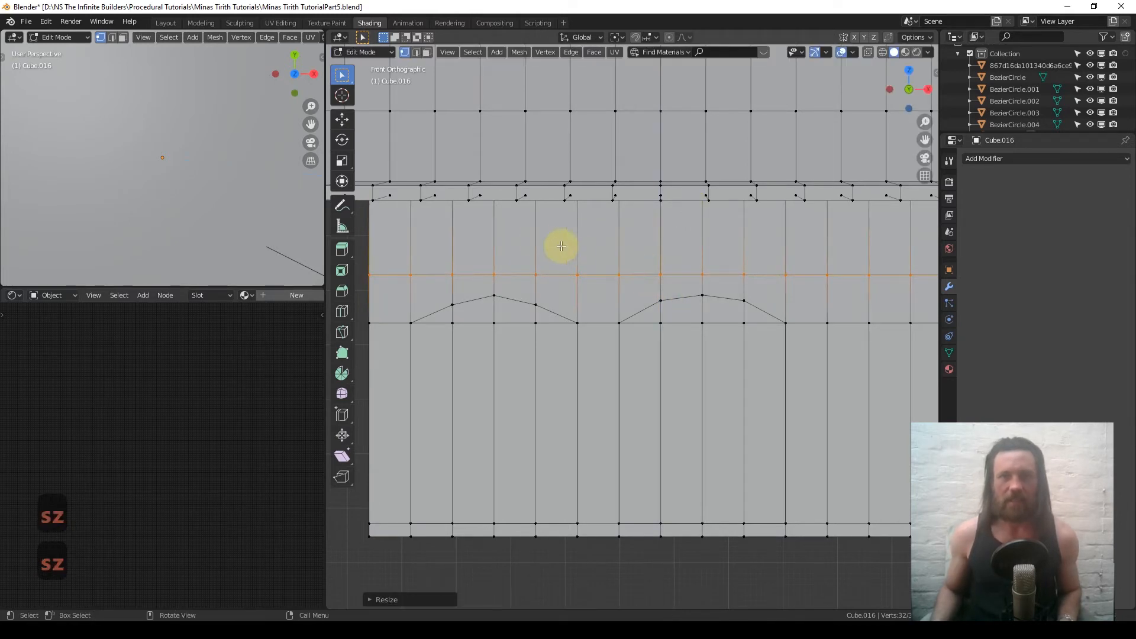
Add a second horizontal loop cut around the wall and slide it up to just beneath the eaves
key("ctrl+r")
left_click(491, 225)
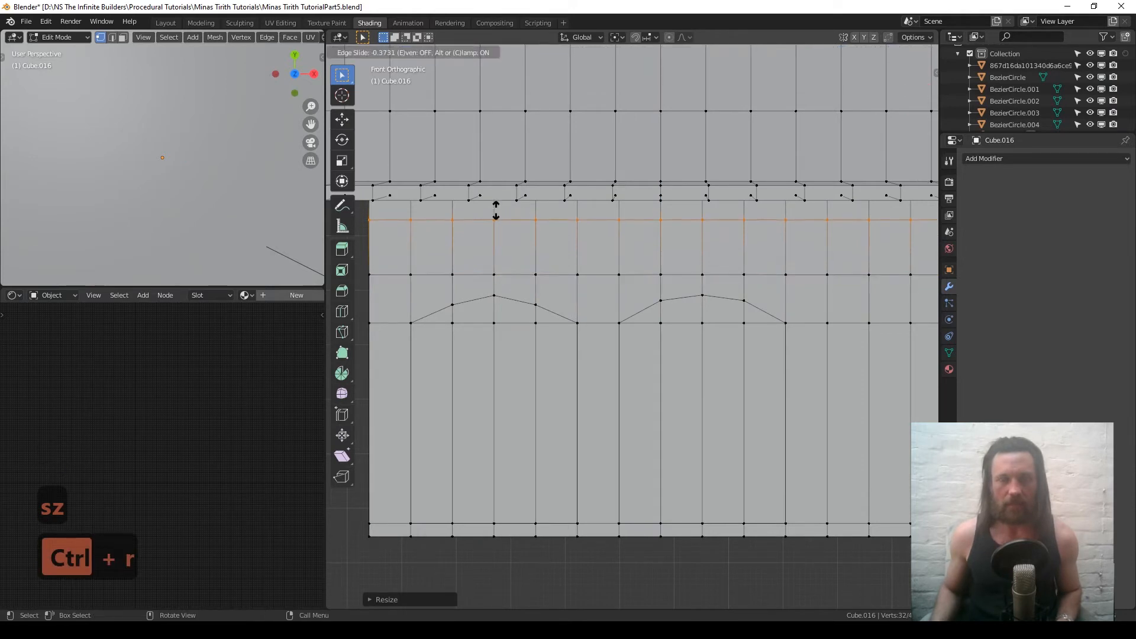
left_click(495, 211, "shift")
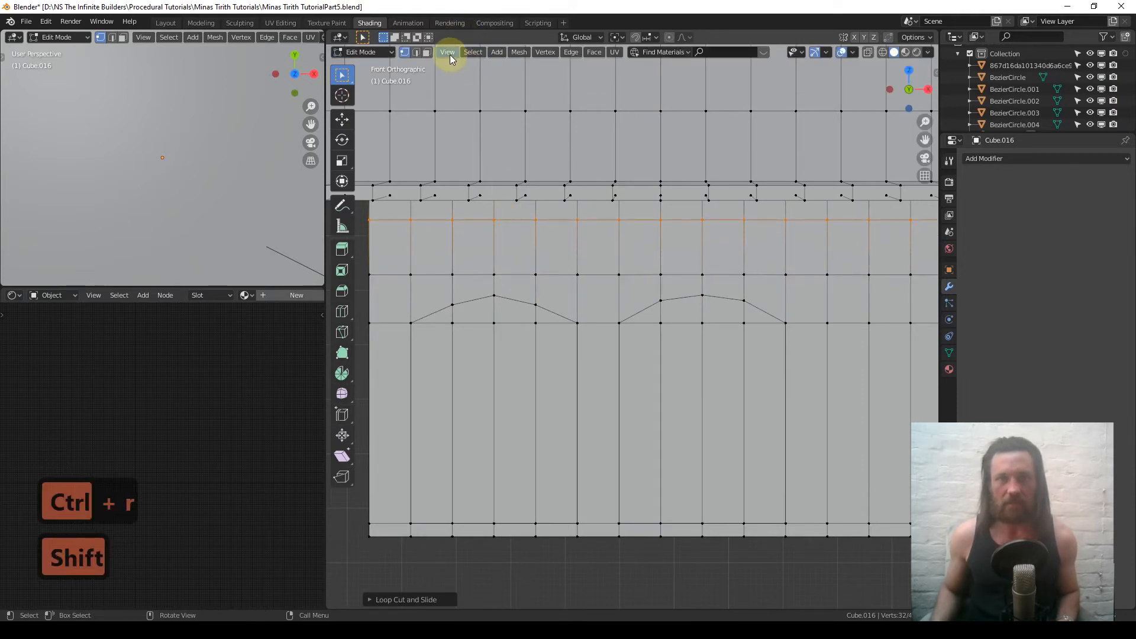
Select six alternating faces in the band above the arches and extrude them about 2.2 m inward as window recesses
left_click(426, 52)
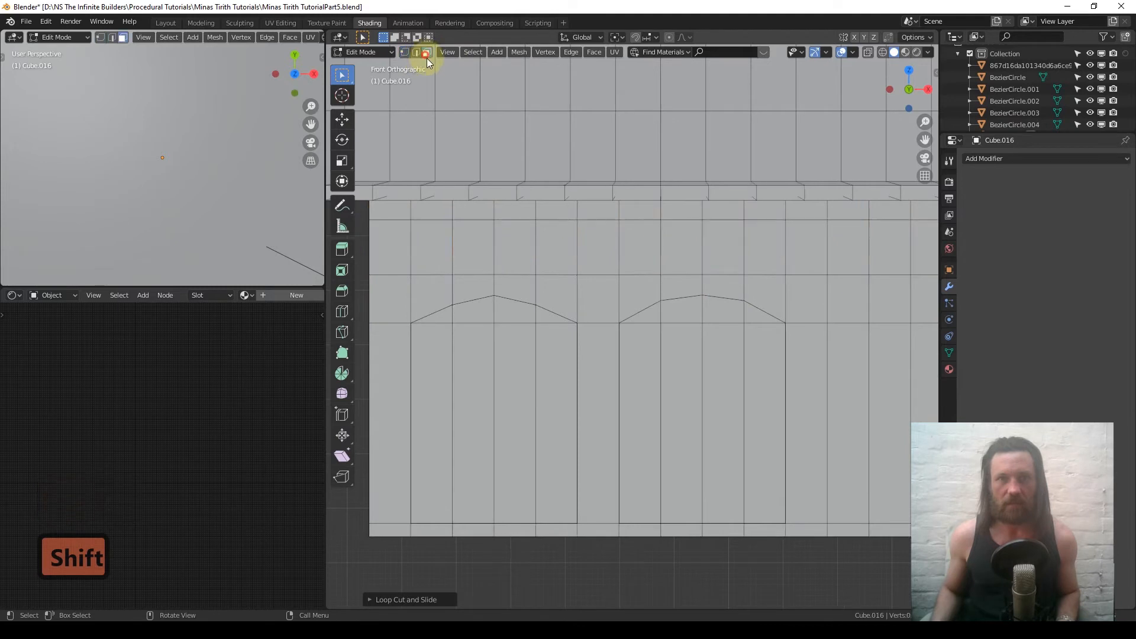
left_click(433, 245)
left_click(515, 252, "shift")
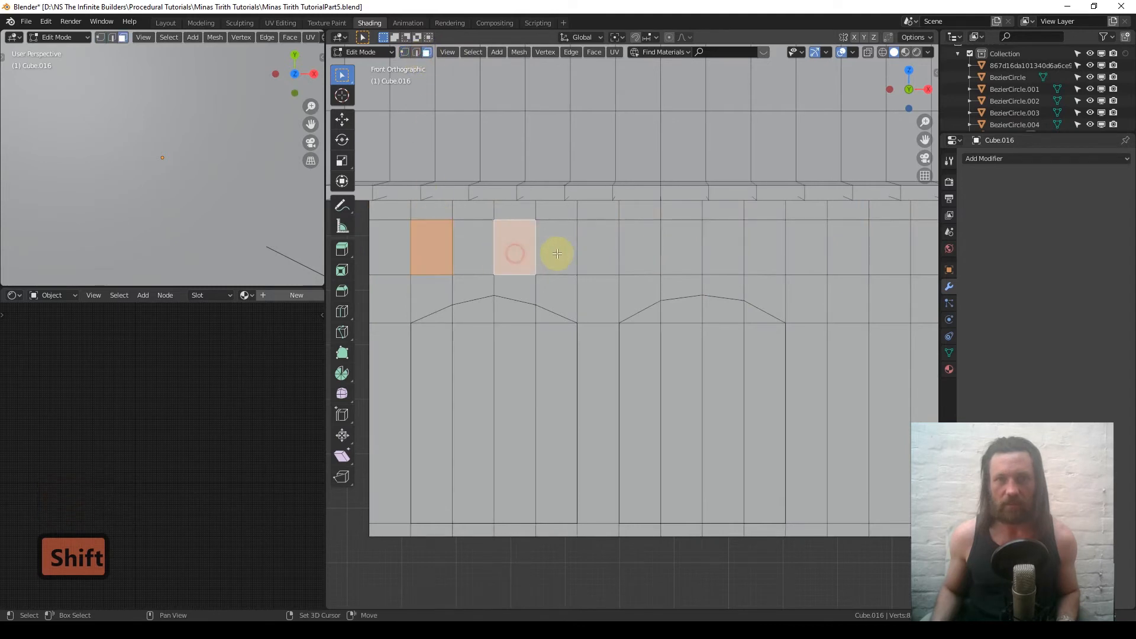
left_click(597, 254, "shift")
left_click(682, 256, "shift")
middle_click_drag(770, 255, 693, 236, "shift")
middle_click_drag(591, 288, 828, 289, "shift")
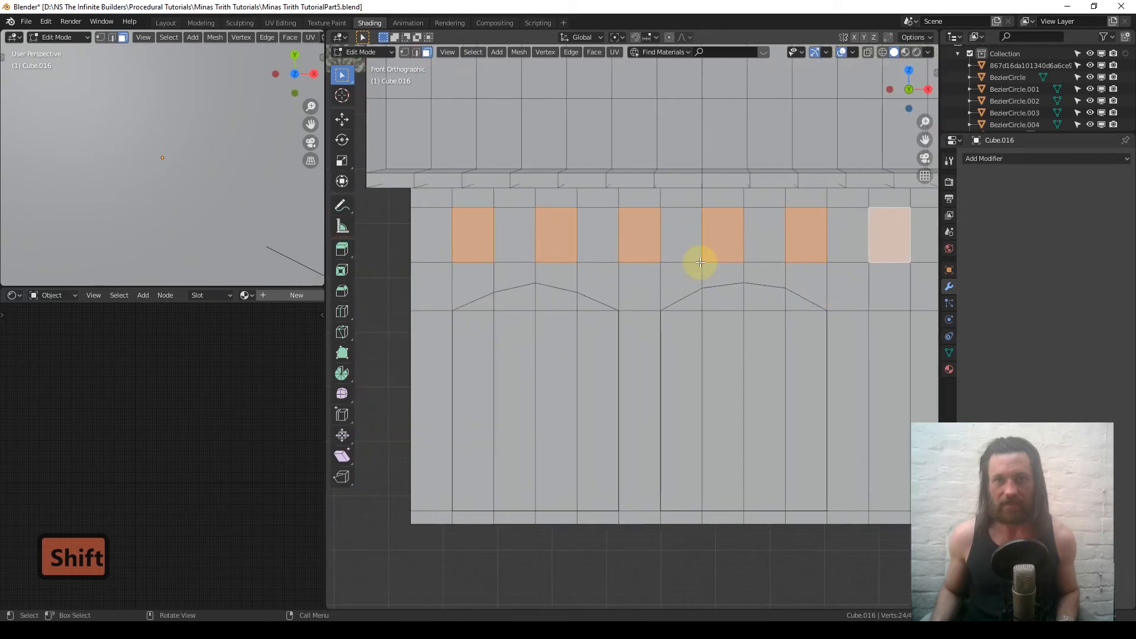
scroll(701, 263, "down", 1)
middle_click_drag(756, 256, 649, 264, "shift")
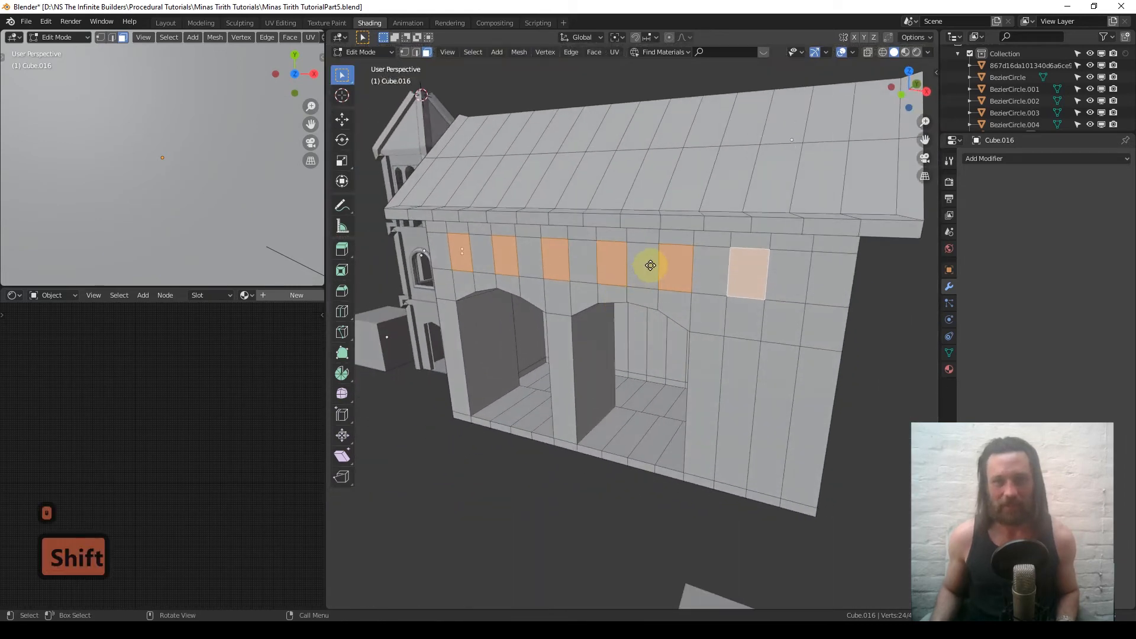
key("e")
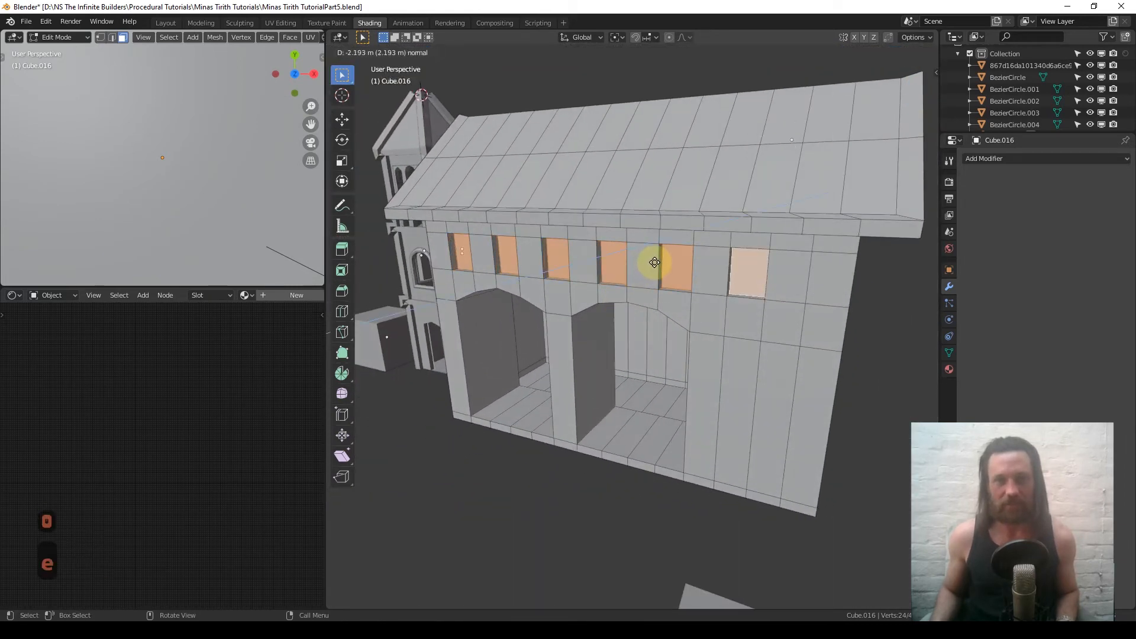
left_click(655, 262)
Delete the back faces of the six window recesses and return to Object Mode
middle_click_drag(584, 272, 670, 208)
key("x")
left_click(615, 256)
key("Tab")
scroll(639, 260, "down", 3)
Duplicate the tower's upper arched column frame and place the copy over the lower part of the building's first arch
key("KP_1")
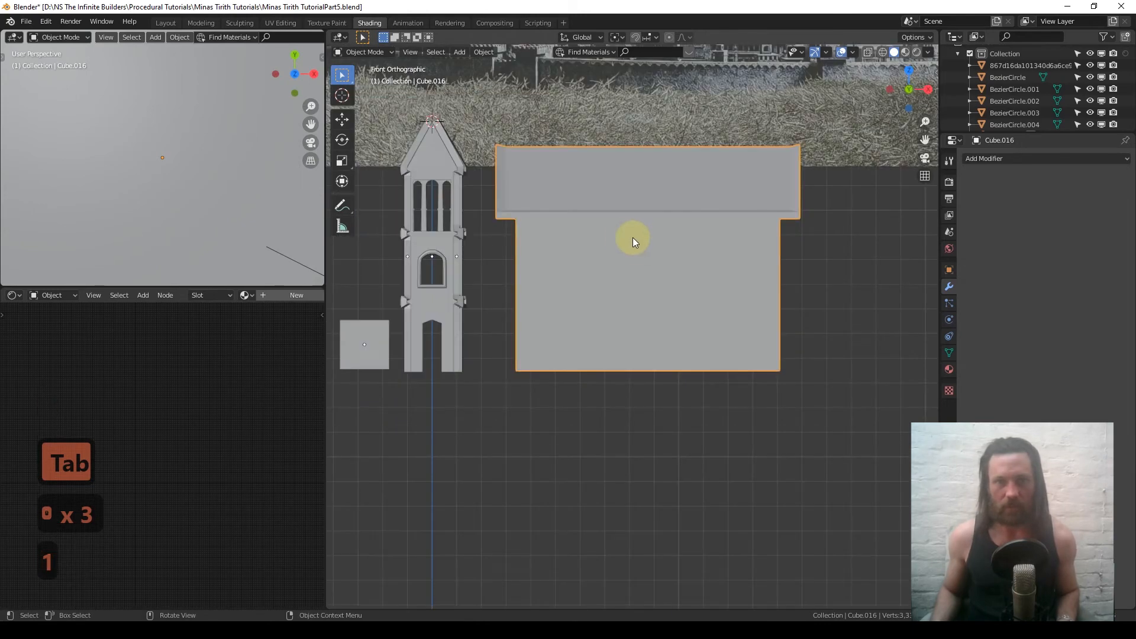
middle_click_drag(577, 214, 555, 239)
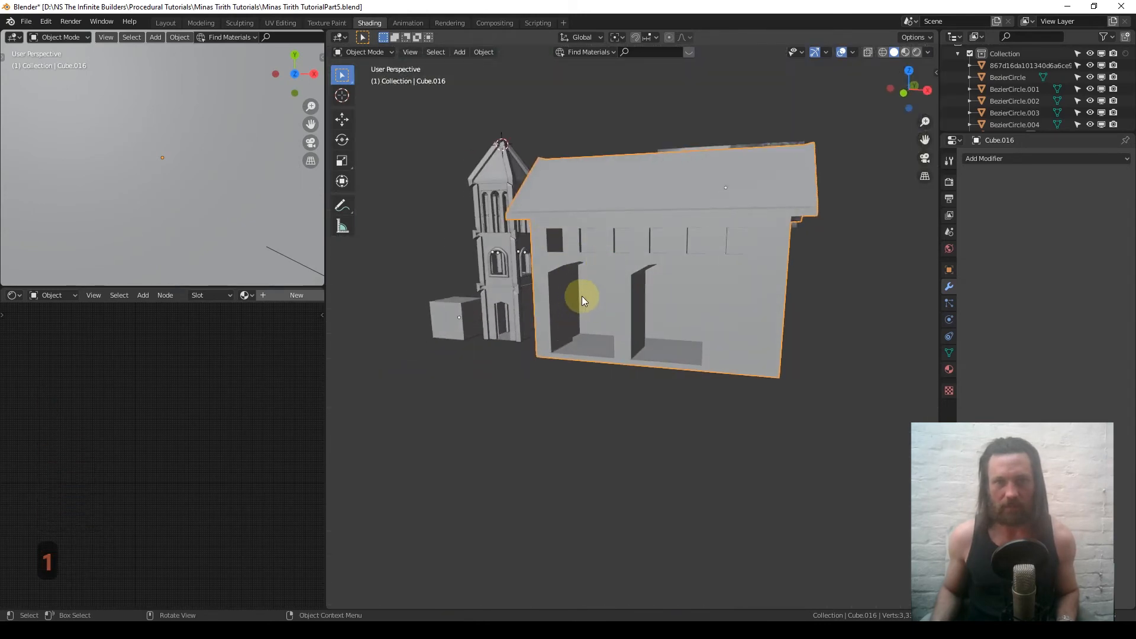
key("KP_1")
scroll(459, 190, "up", 3)
middle_click_drag(459, 189, 577, 201, "shift")
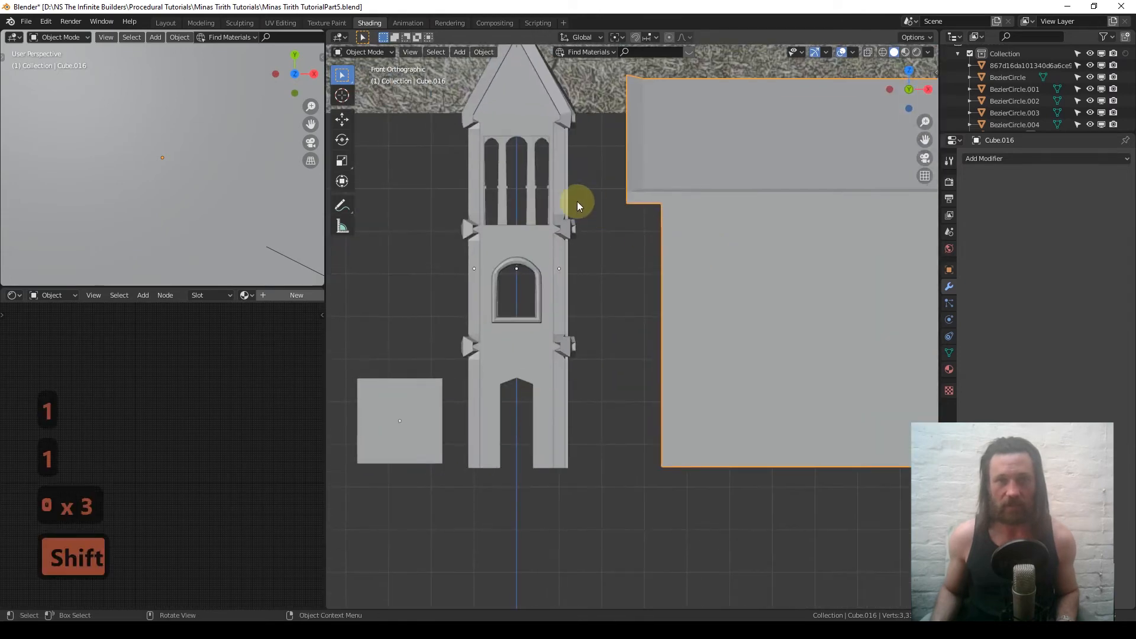
left_click(535, 175)
middle_click_drag(729, 214, 591, 172, "shift")
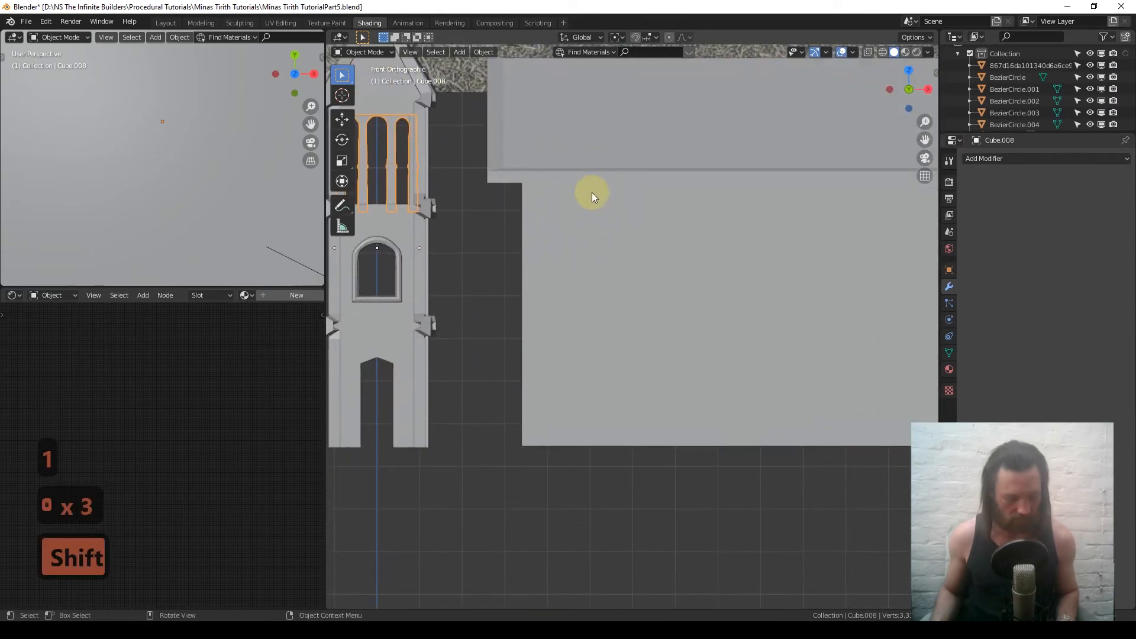
key("shift+d")
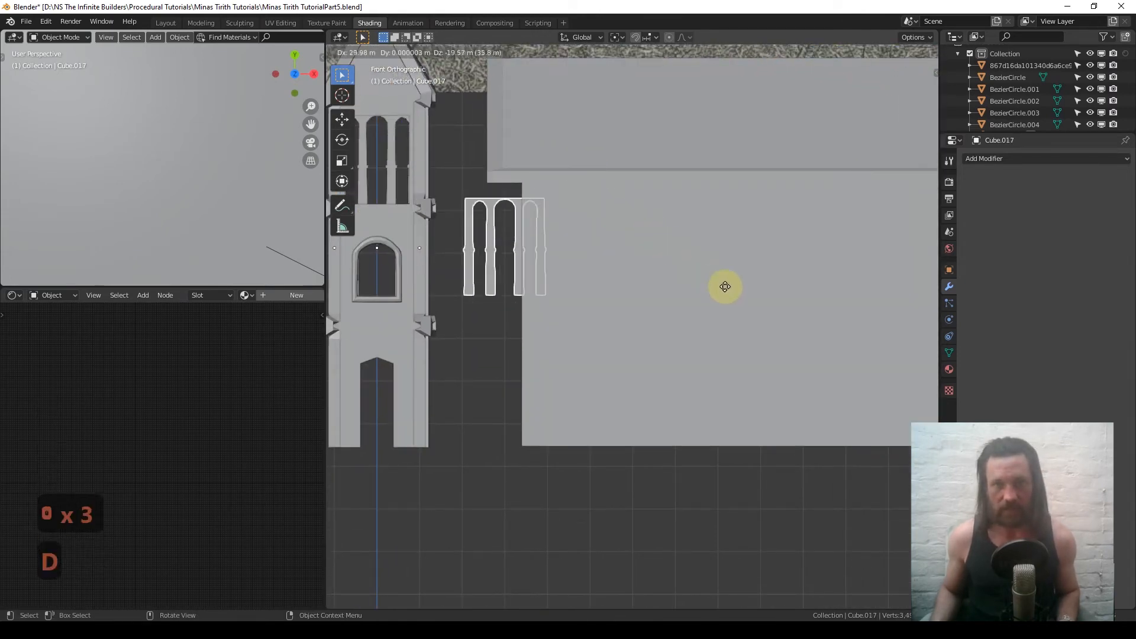
left_click(831, 397)
Move the duplicated column frame about 28 m along negative Y to the front of the first arched opening
middle_click_drag(738, 250, 702, 285)
key("g")
key("y")
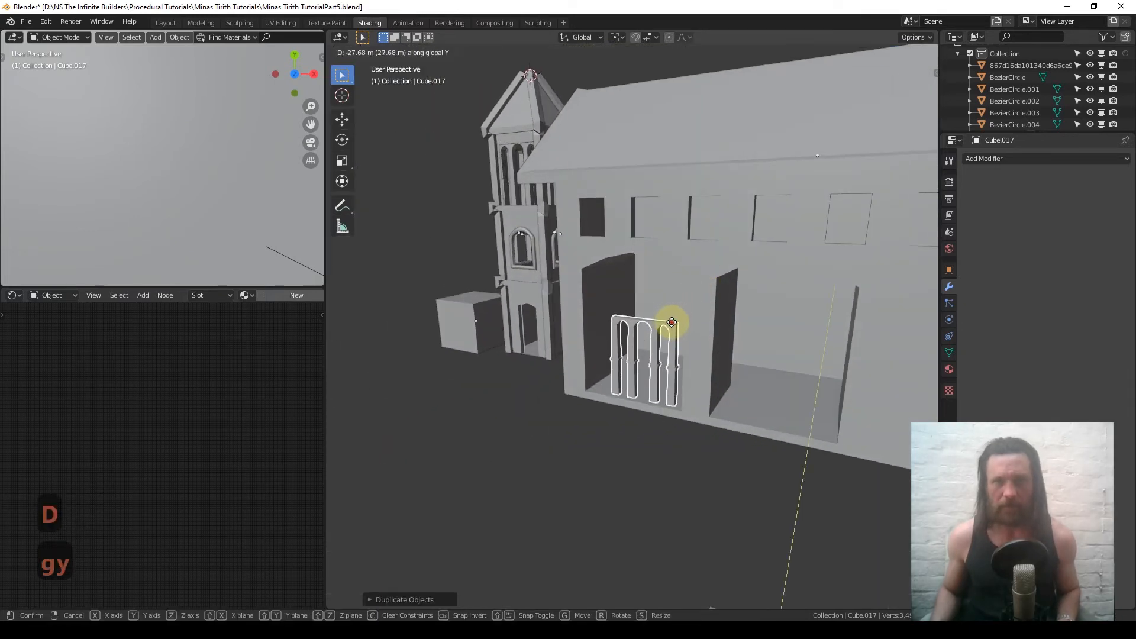
left_click(667, 322)
middle_click_drag(667, 322, 731, 401)
key("s")
left_click(764, 381)
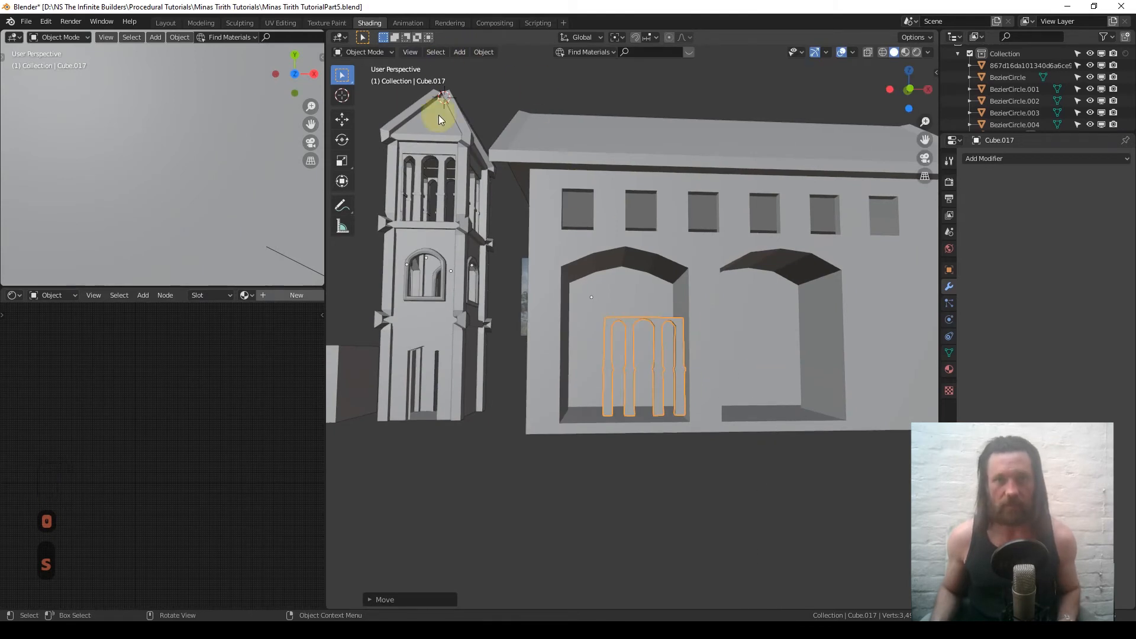
key("q")
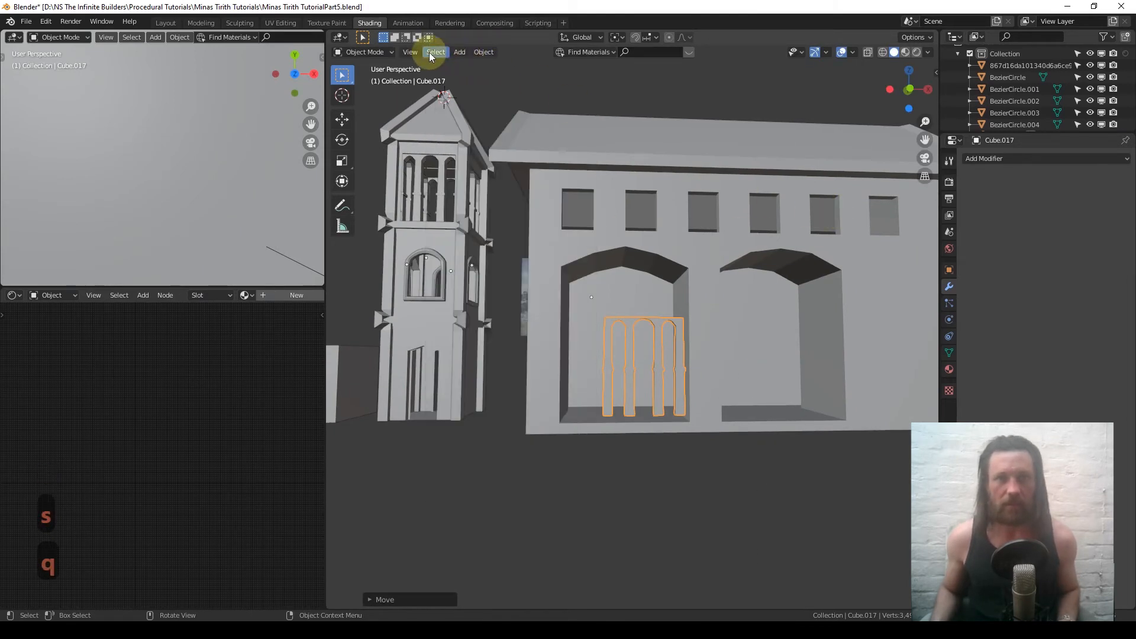
Set the duplicated column frame's origin to its geometry
middle_click_drag(618, 293, 598, 336)
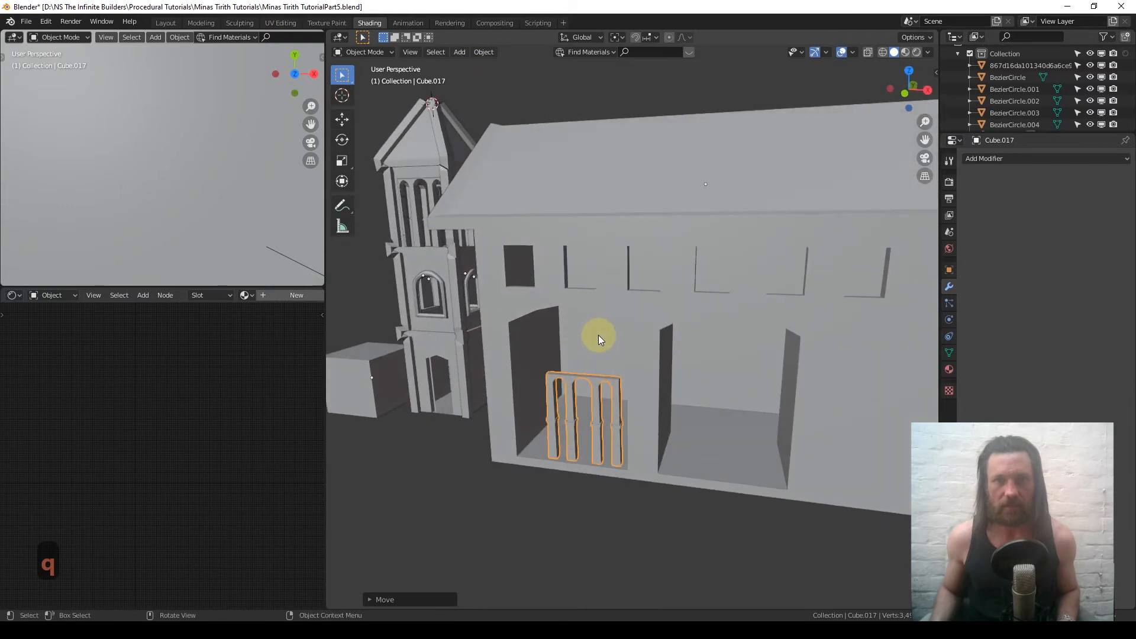
scroll(598, 335, "down", 4)
middle_click_drag(611, 414, 641, 388)
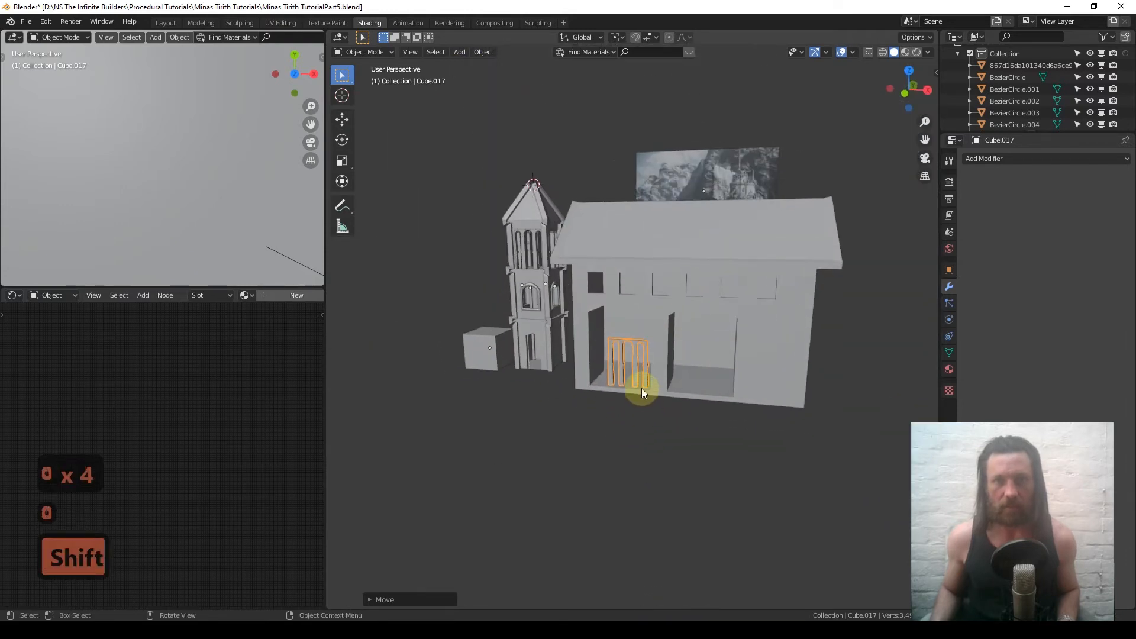
scroll(641, 388, "up", 3)
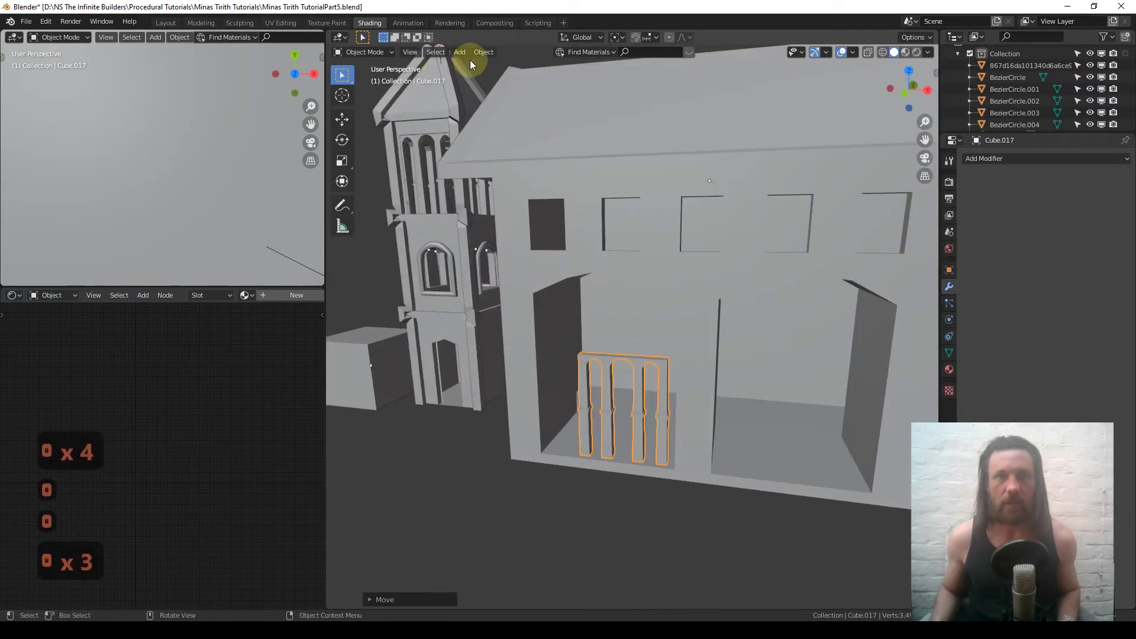
left_click(439, 52)
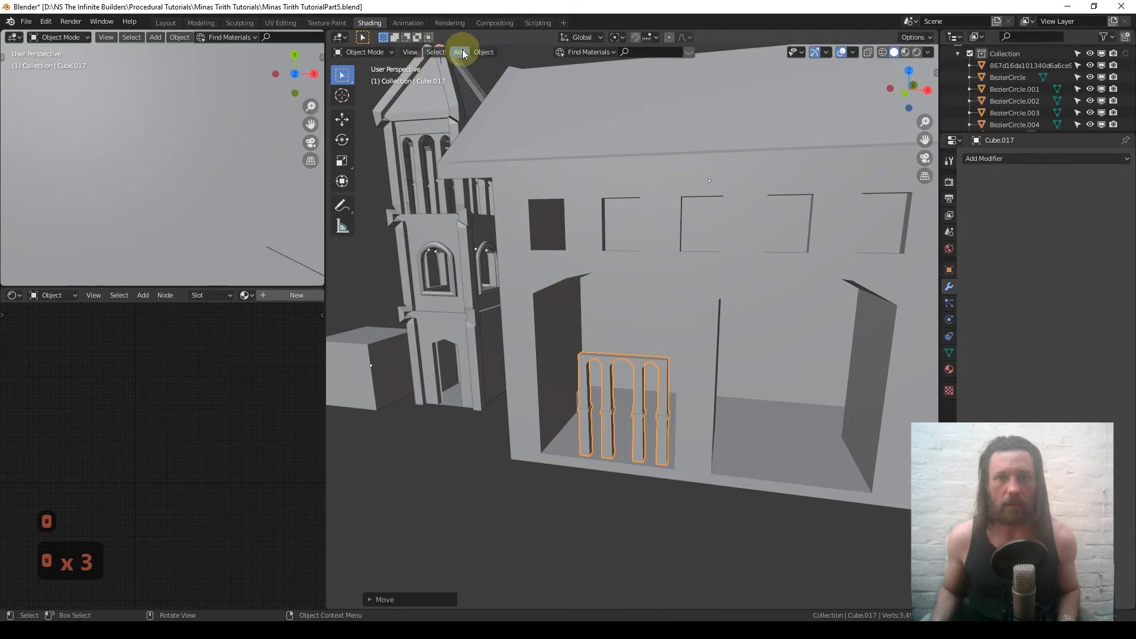
key("Tab")
key("Tab")
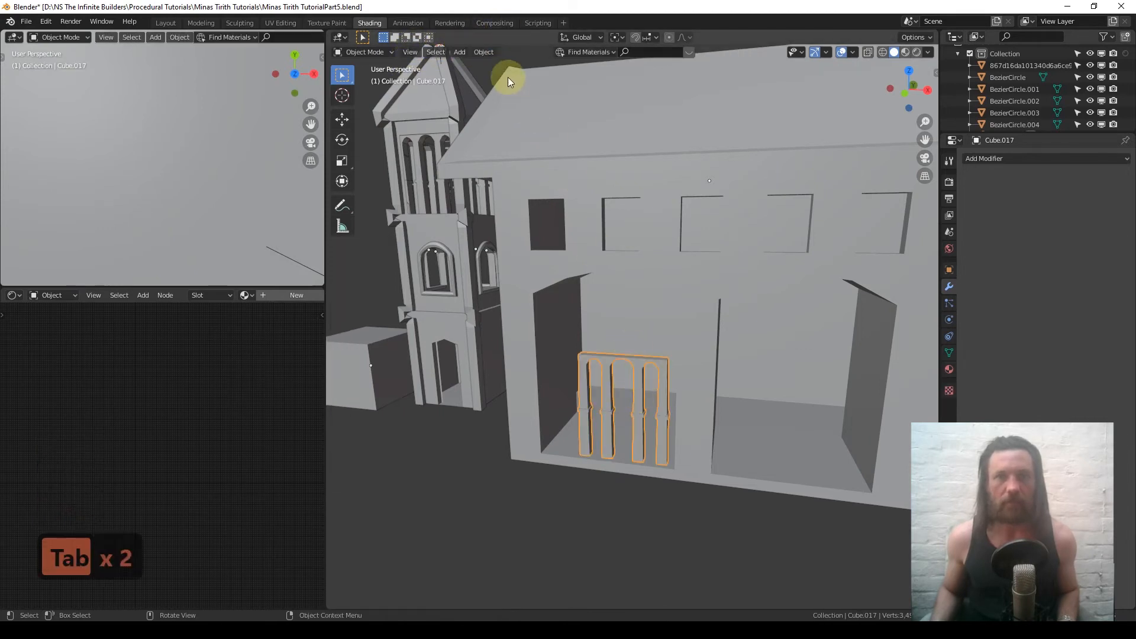
left_click(484, 53)
mouse_move(533, 77)
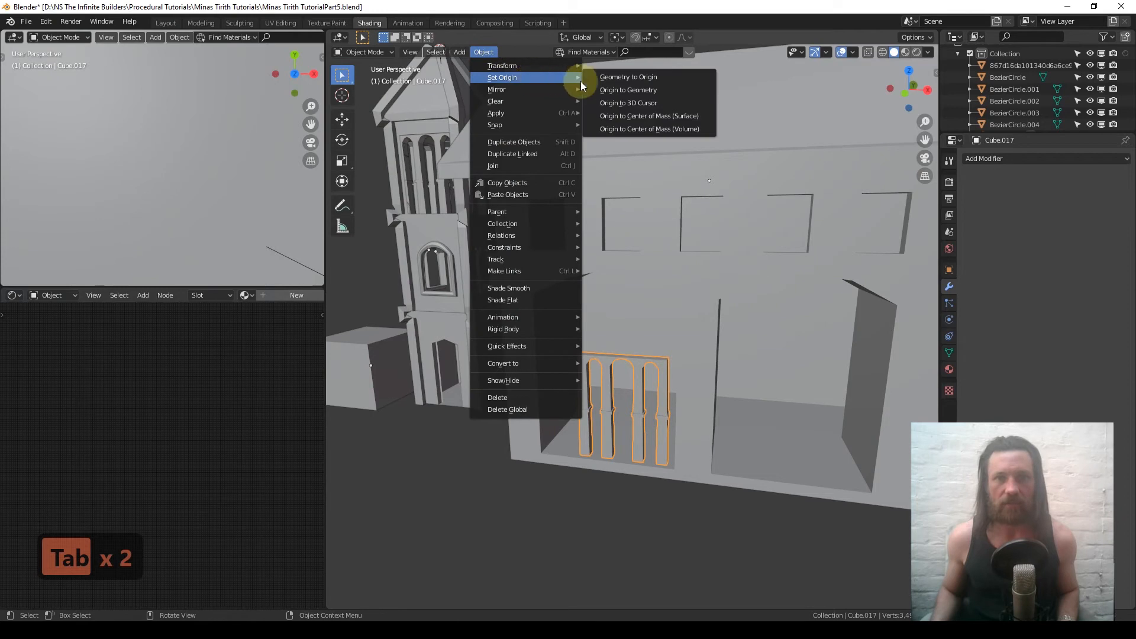
left_click(666, 90)
Scale the column frame uniformly by about 1.35 and show the wireframe overlay in the front orthographic view
middle_click_drag(639, 501, 684, 431)
key("s")
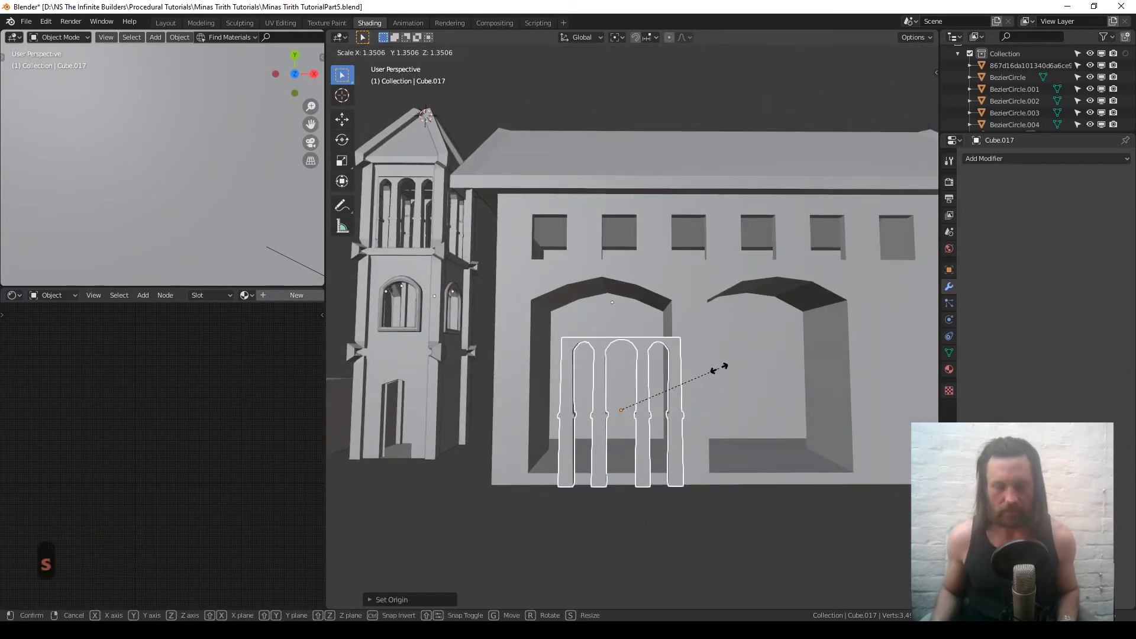
left_click(719, 370)
key("KP_1")
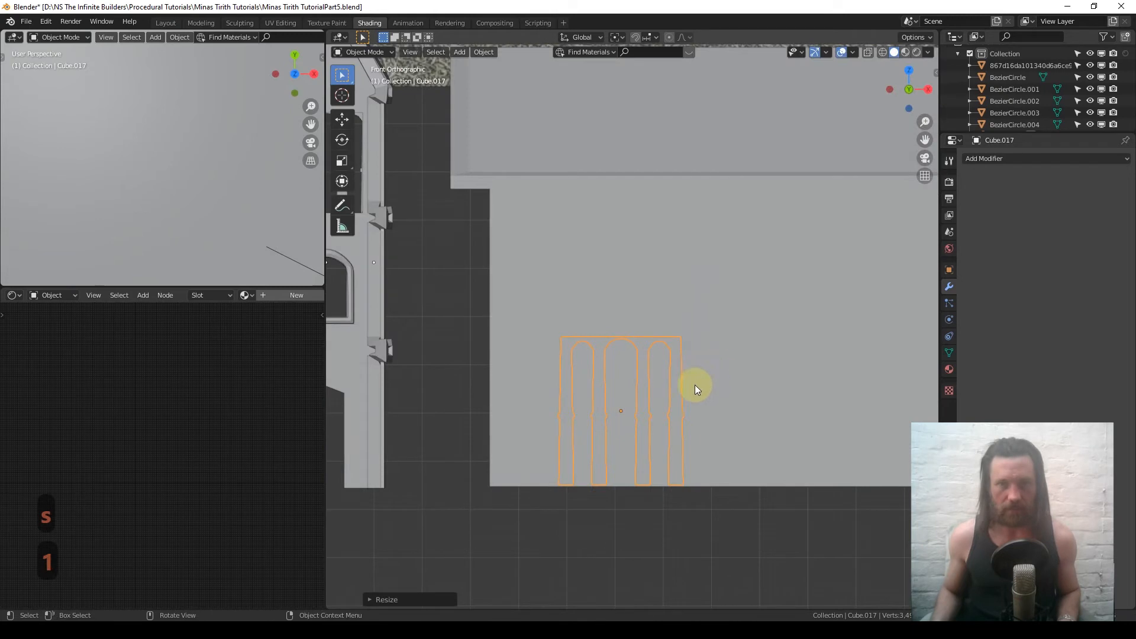
left_click(855, 52)
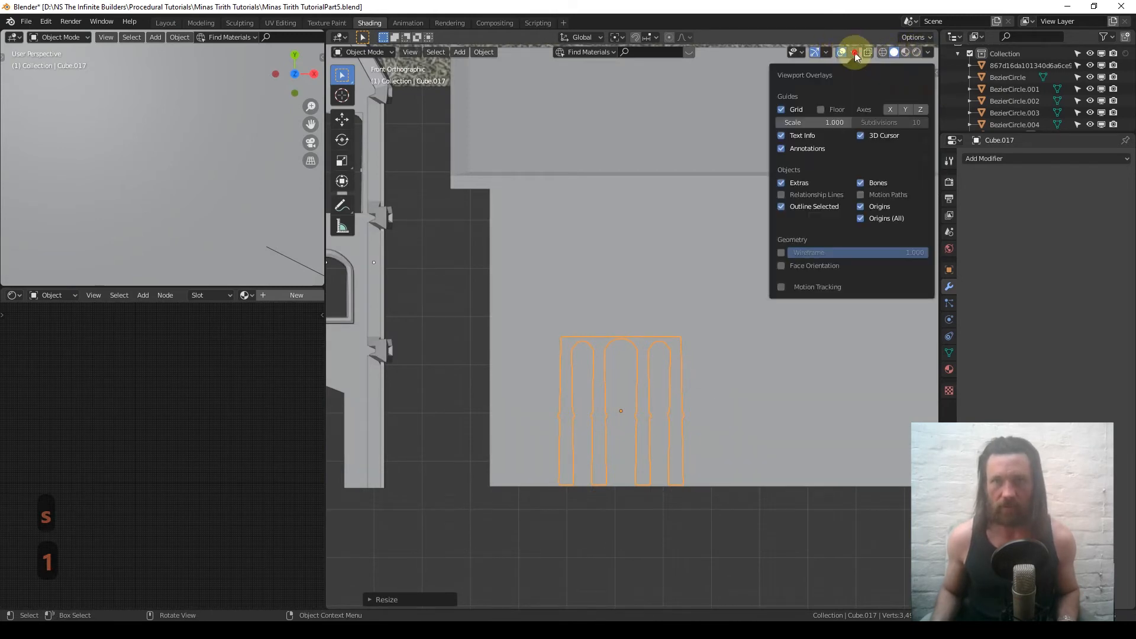
left_click(781, 252)
Centre the column frame on the first arch and scale it up by about 1.31 to span the opening
scroll(637, 292, "up", 3)
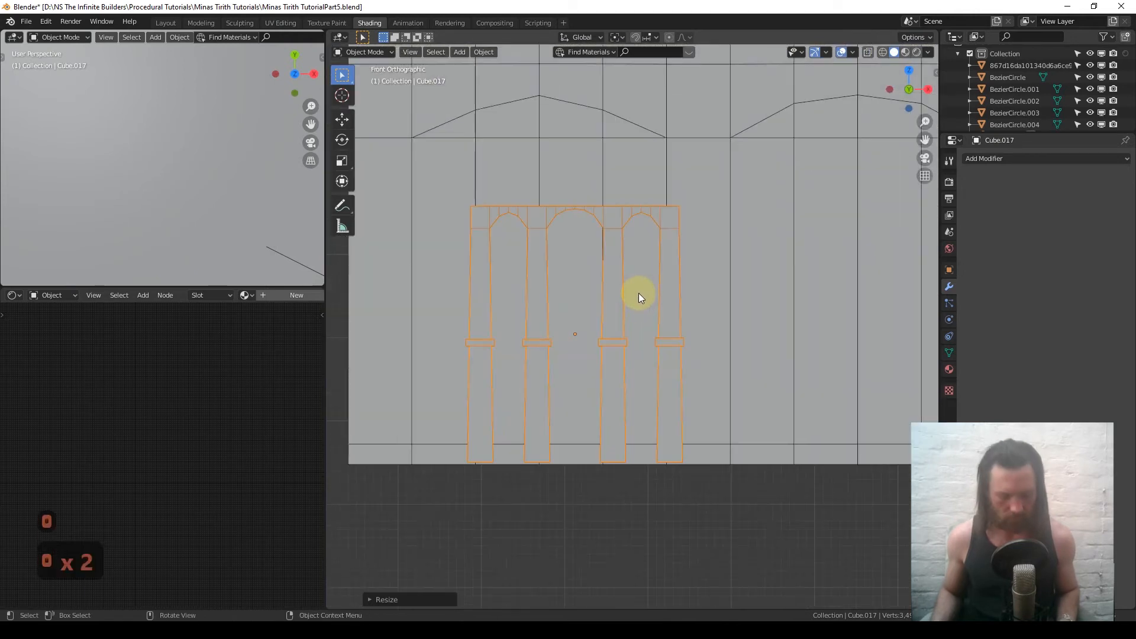
middle_click_drag(637, 293, 695, 322, "shift")
key("g")
left_click(664, 275)
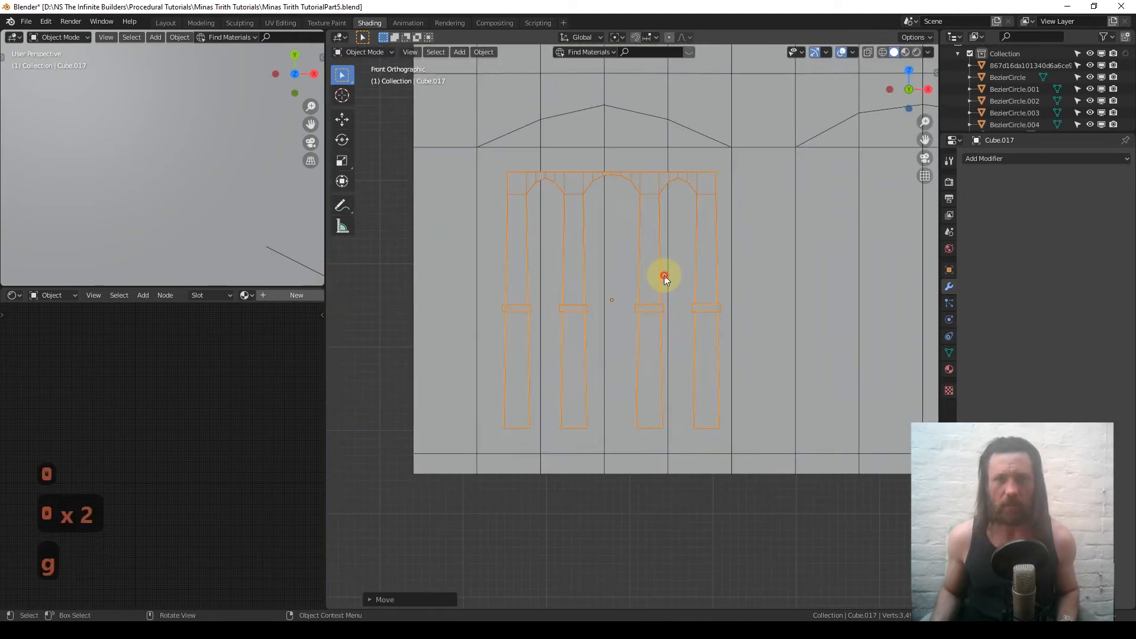
key("s")
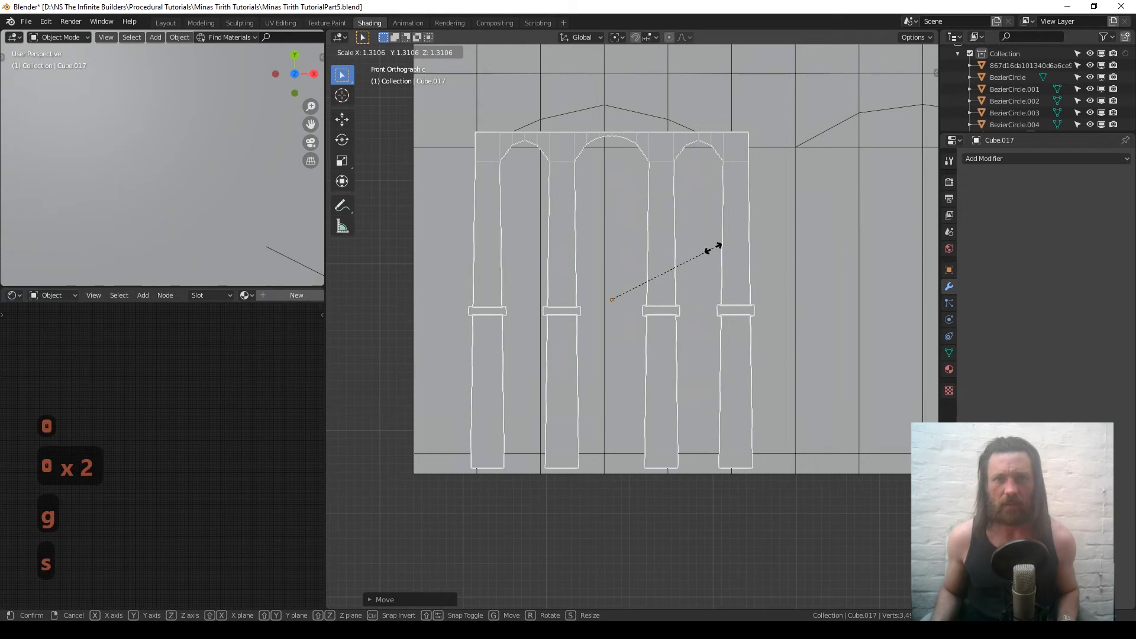
left_click(713, 249)
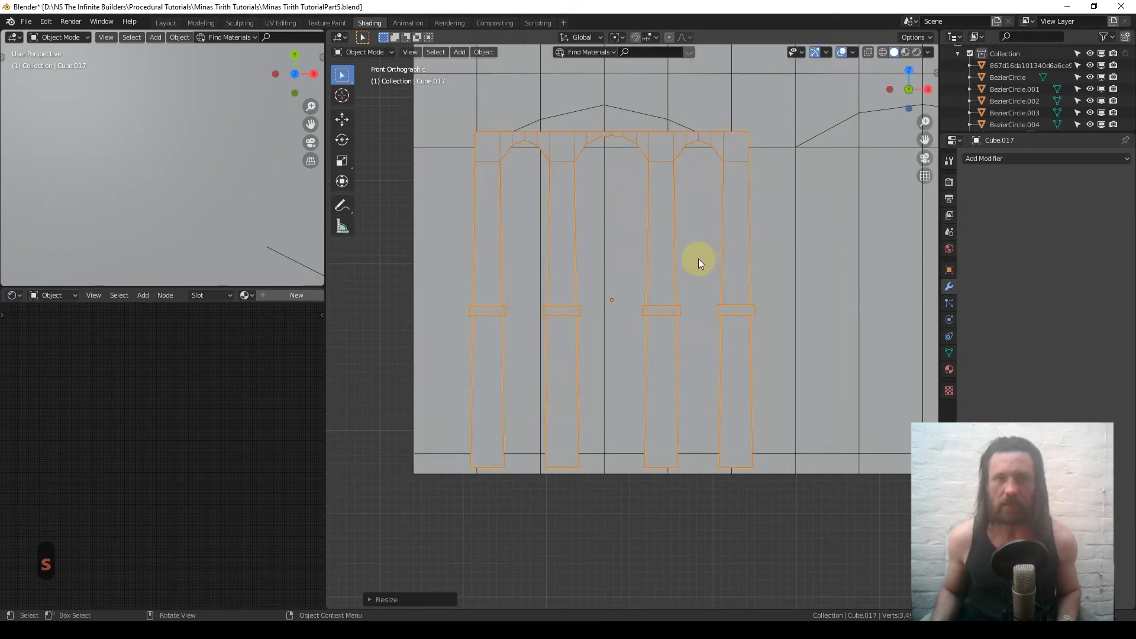
key("g")
key("shift")
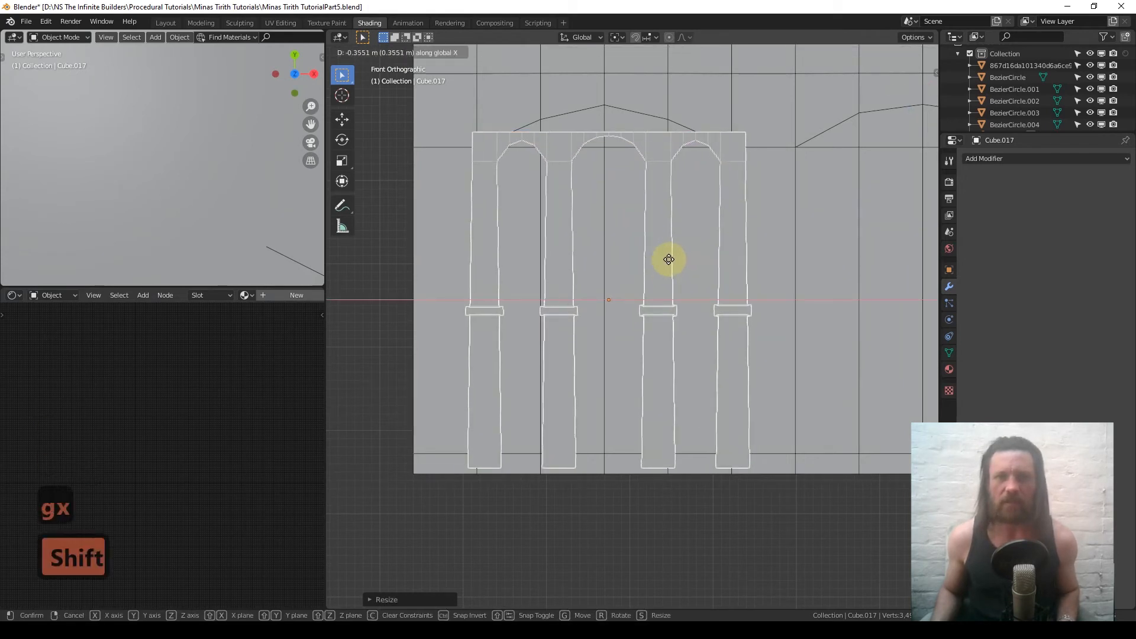
left_click(630, 256)
Move the column frame back along Y so it sits inside the first arched opening
middle_click_drag(630, 256, 627, 305)
scroll(627, 306, "down", 14)
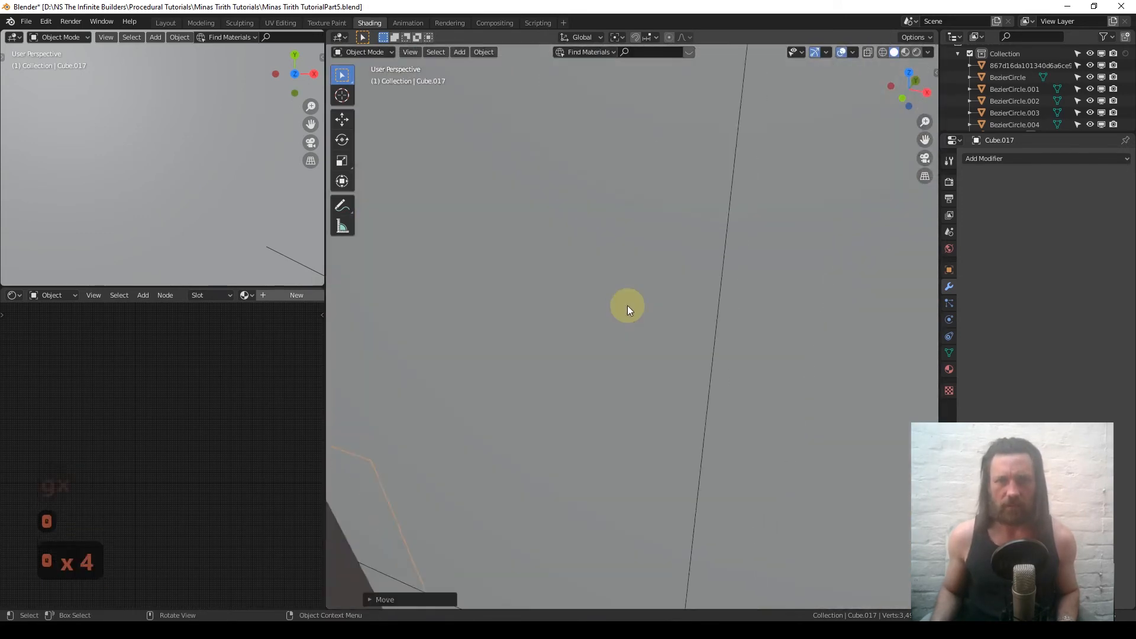
scroll(627, 306, "down", 2)
middle_click_drag(593, 382, 656, 320, "shift")
scroll(651, 325, "down", 1)
key("g")
key("y")
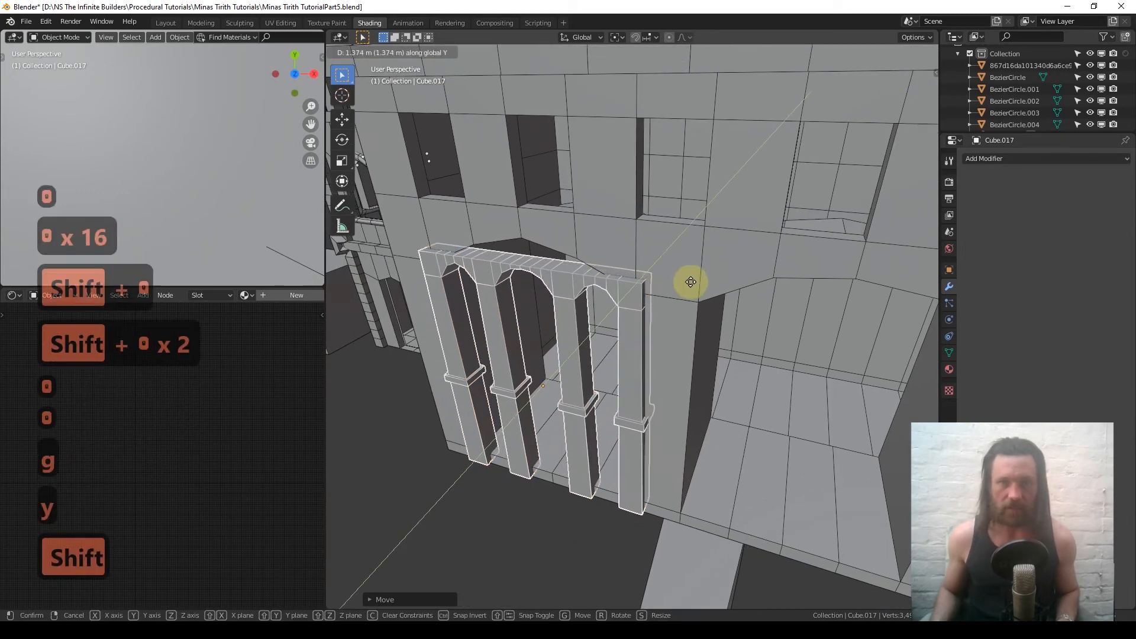
left_click(746, 204)
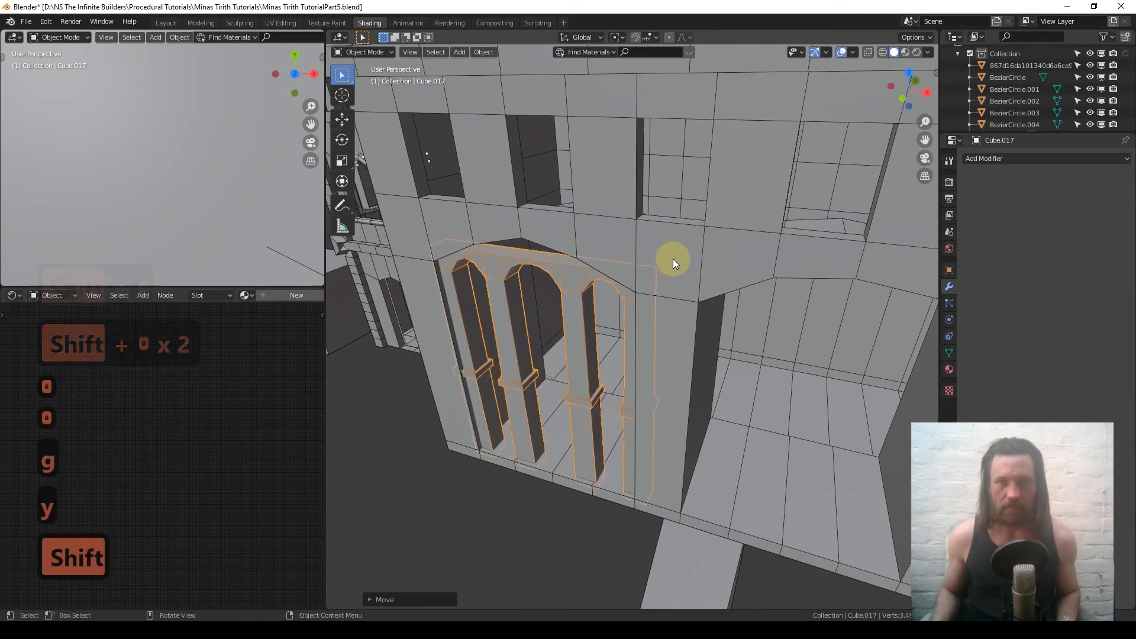
Using X-ray in front view, raise the column frame's top row of vertices along Z to just above the arch peak
middle_click_drag(673, 258, 709, 206)
middle_click_drag(502, 284, 624, 280, "shift")
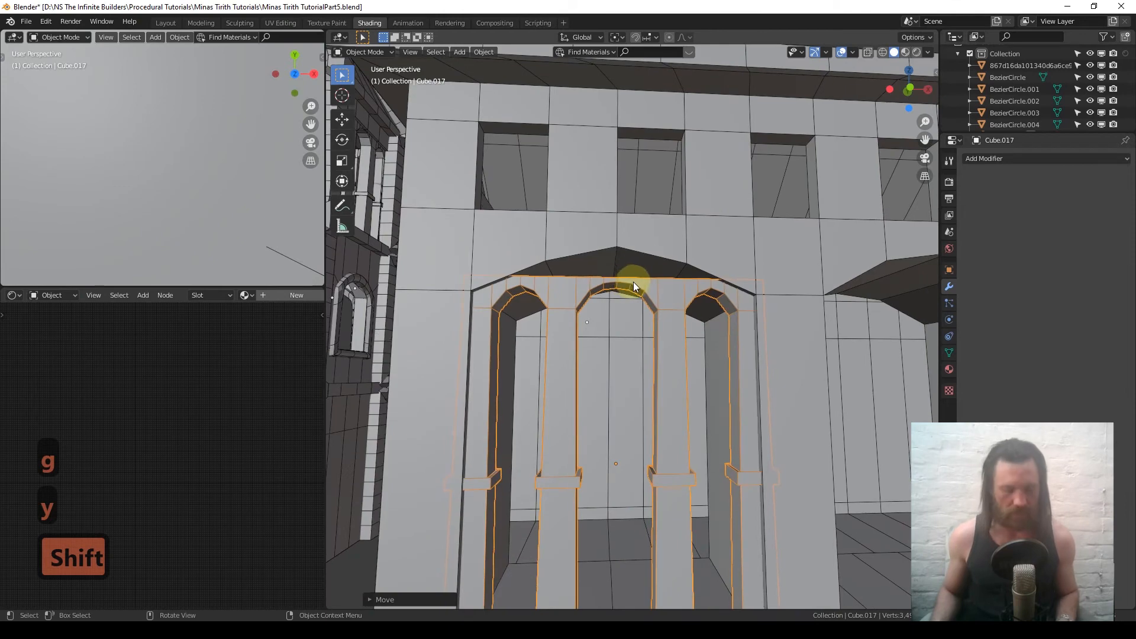
key("KP_1")
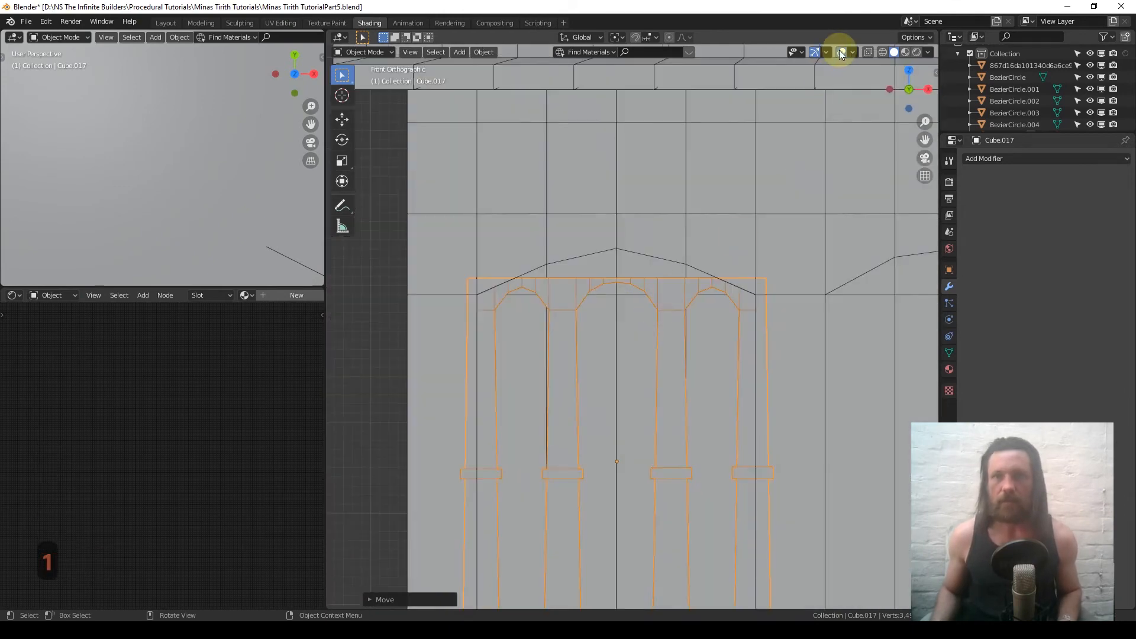
left_click(866, 52)
scroll(650, 213, "up", 2)
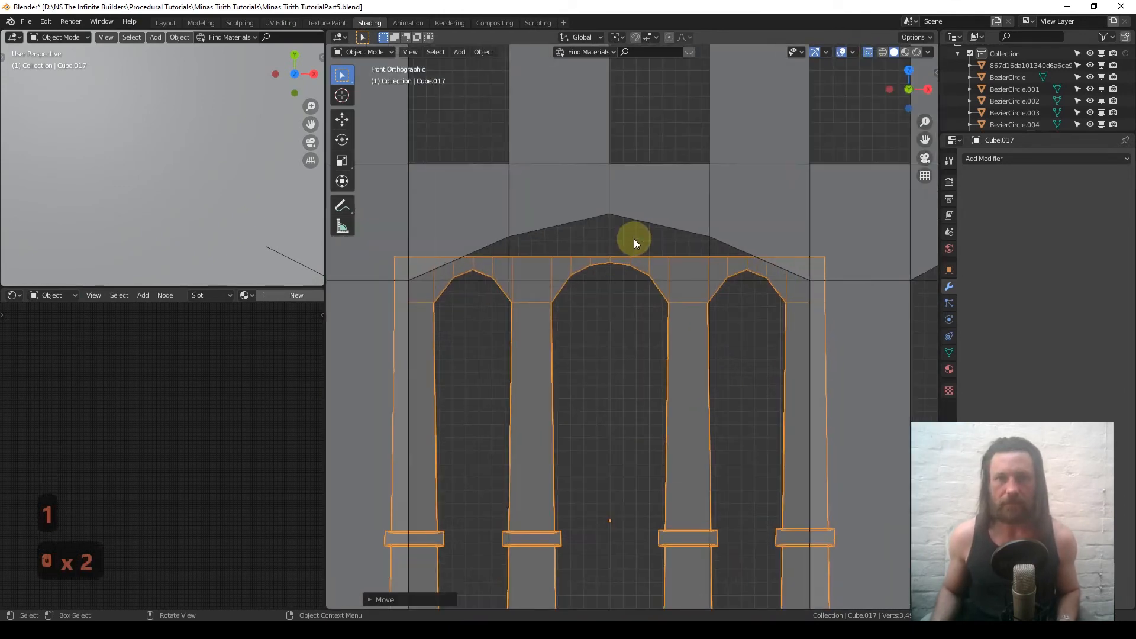
key("Tab")
left_click(404, 53)
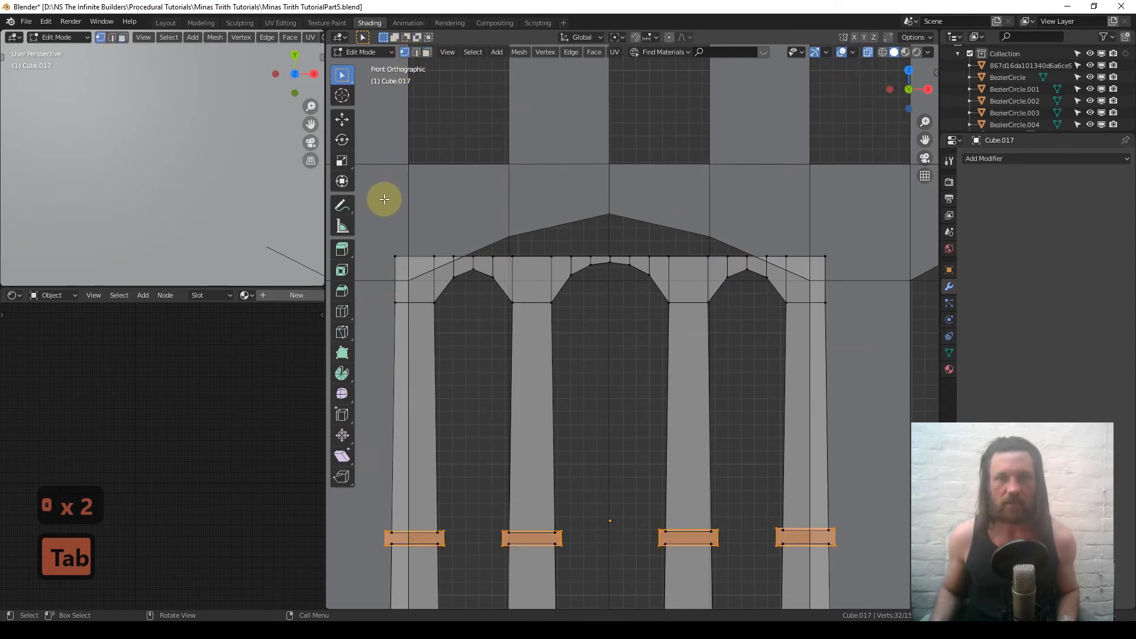
left_click_drag(384, 200, 844, 261)
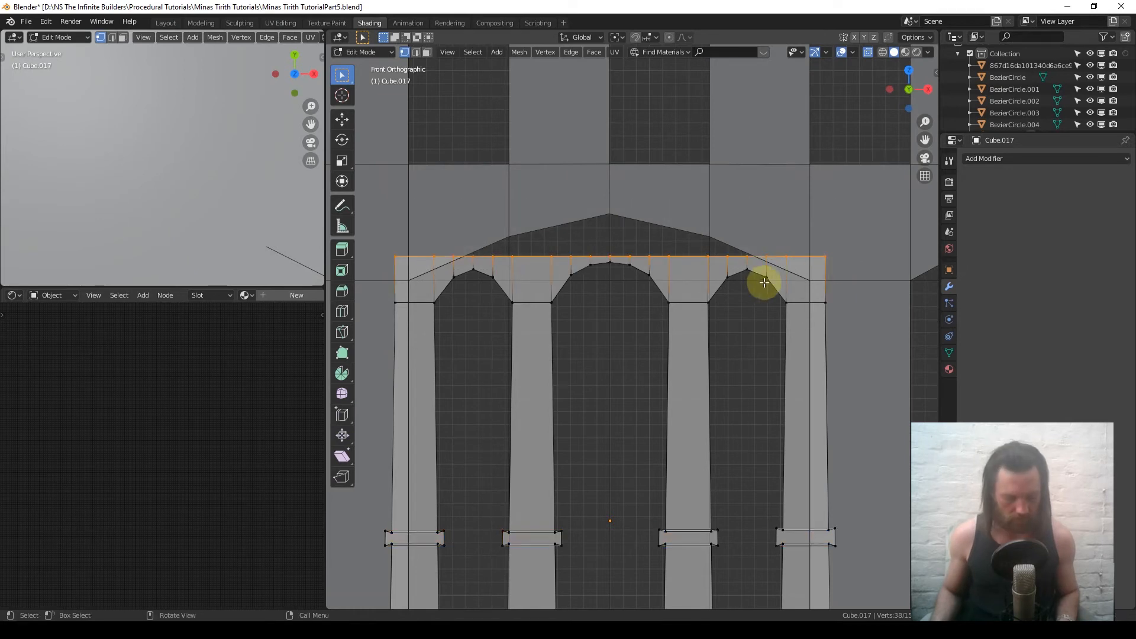
key("g")
key("z")
left_click(775, 233)
key("Tab")
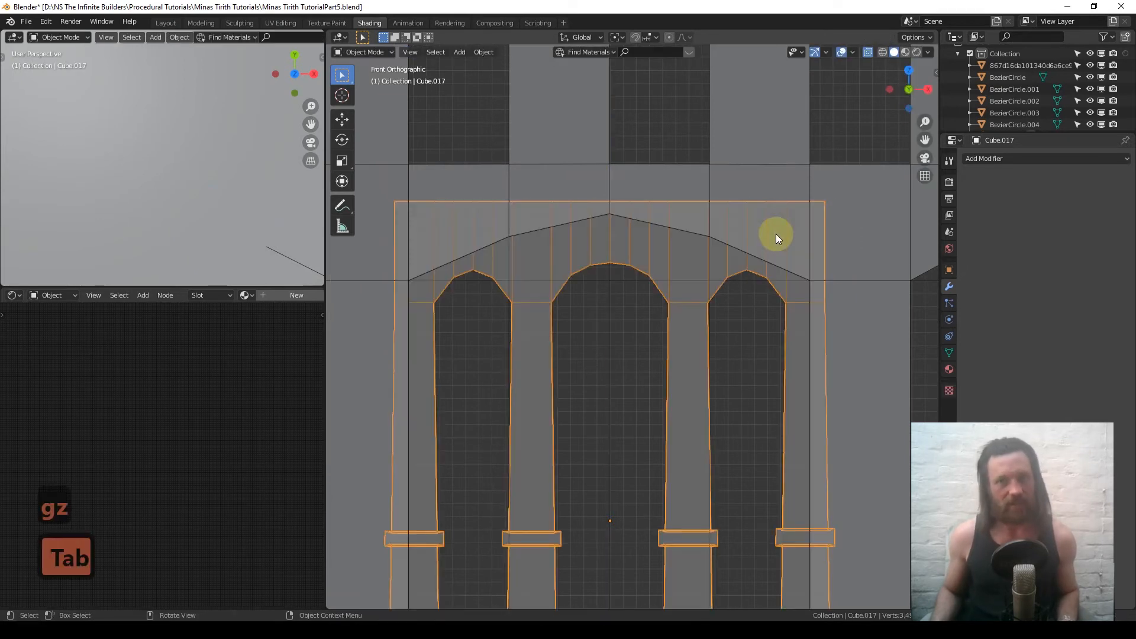
left_click(865, 53)
Make a linked duplicate of the column frame and move it along X into the second arched opening
middle_click_drag(706, 302, 634, 244)
key("1")
scroll(676, 276, "down", 3)
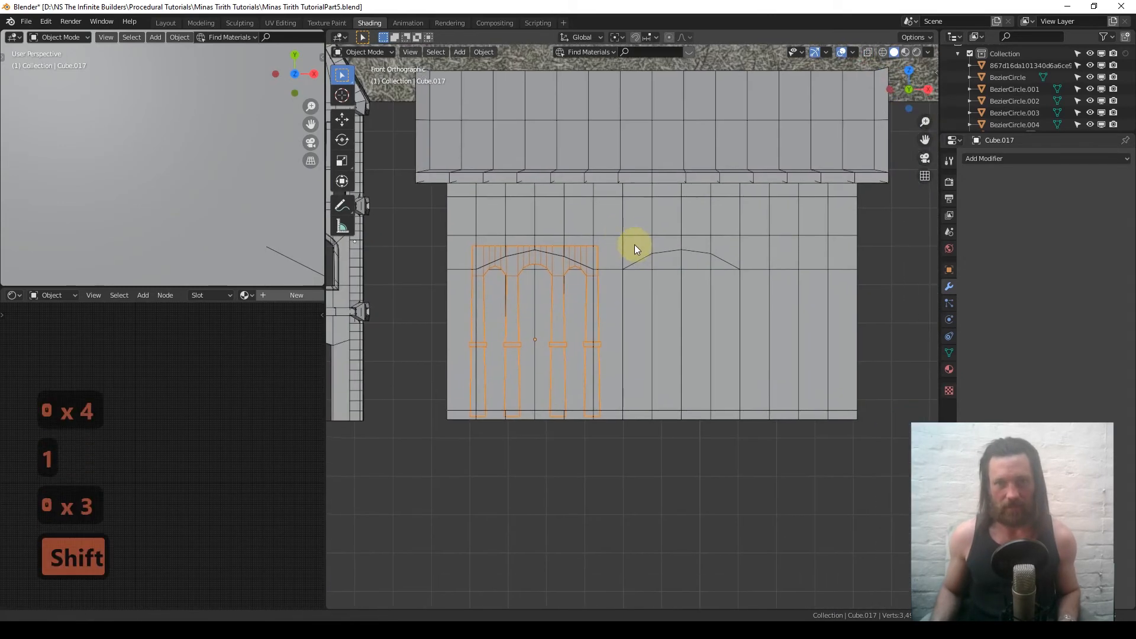
scroll(630, 282, "up", 2)
key("alt+d")
key("x")
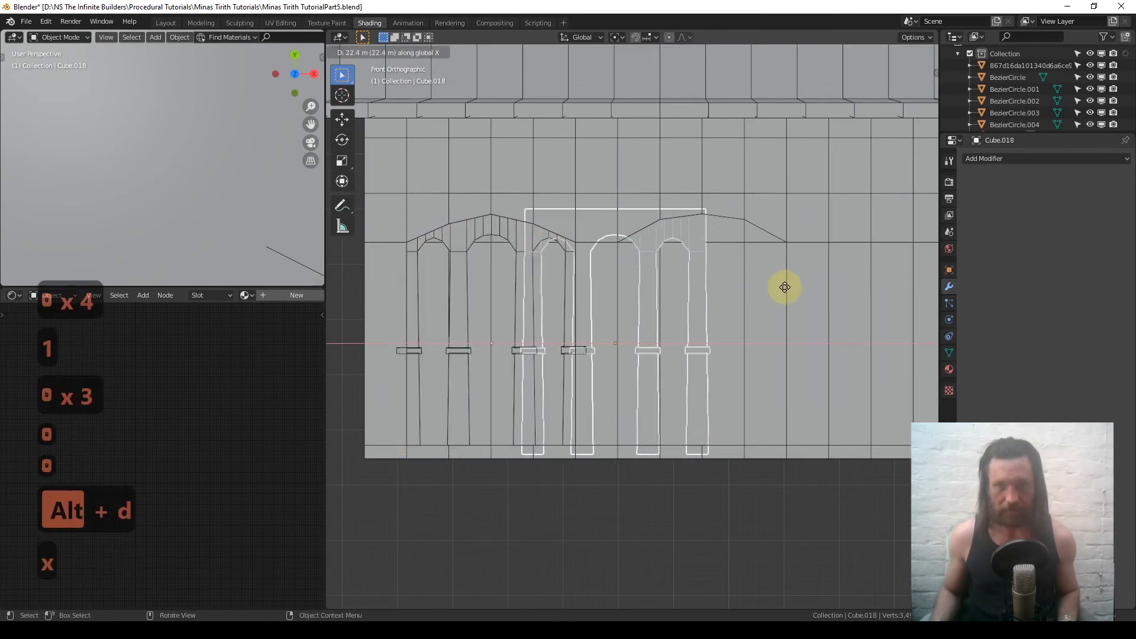
left_click(367, 304)
Deselect the frame and examine the building's arches, columns and windows beside the tower from several angles
middle_click_drag(367, 304, 607, 347)
scroll(607, 347, "down", 5)
scroll(576, 357, "down", 1)
middle_click_drag(640, 381, 798, 362, "shift")
middle_click_drag(590, 409, 644, 310, "shift")
left_click(794, 527)
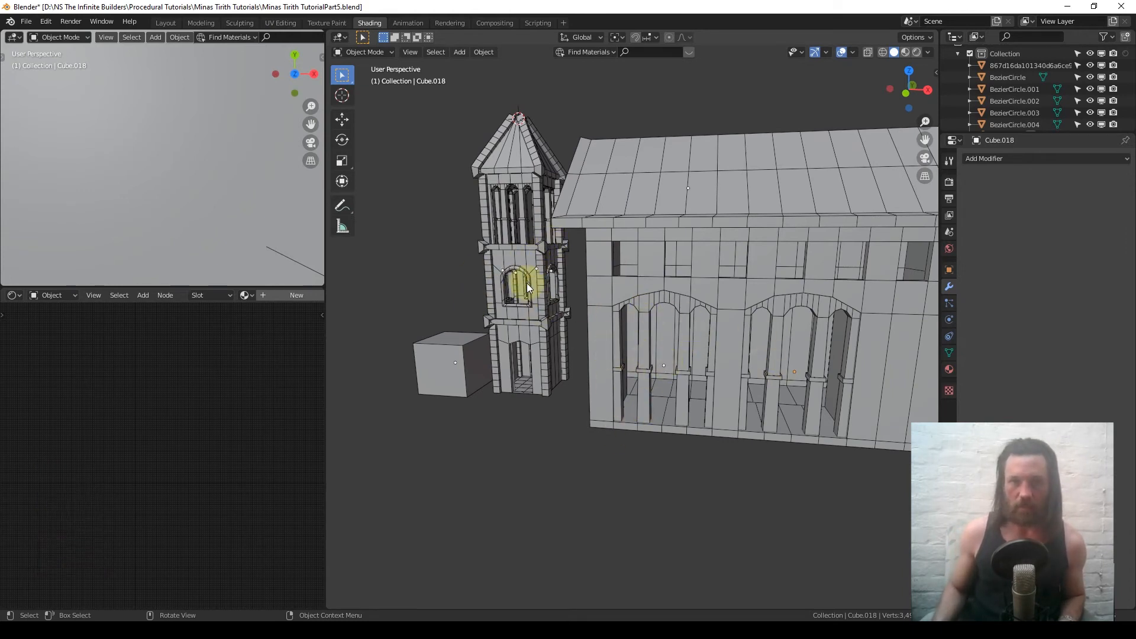
middle_click_drag(656, 329, 672, 286)
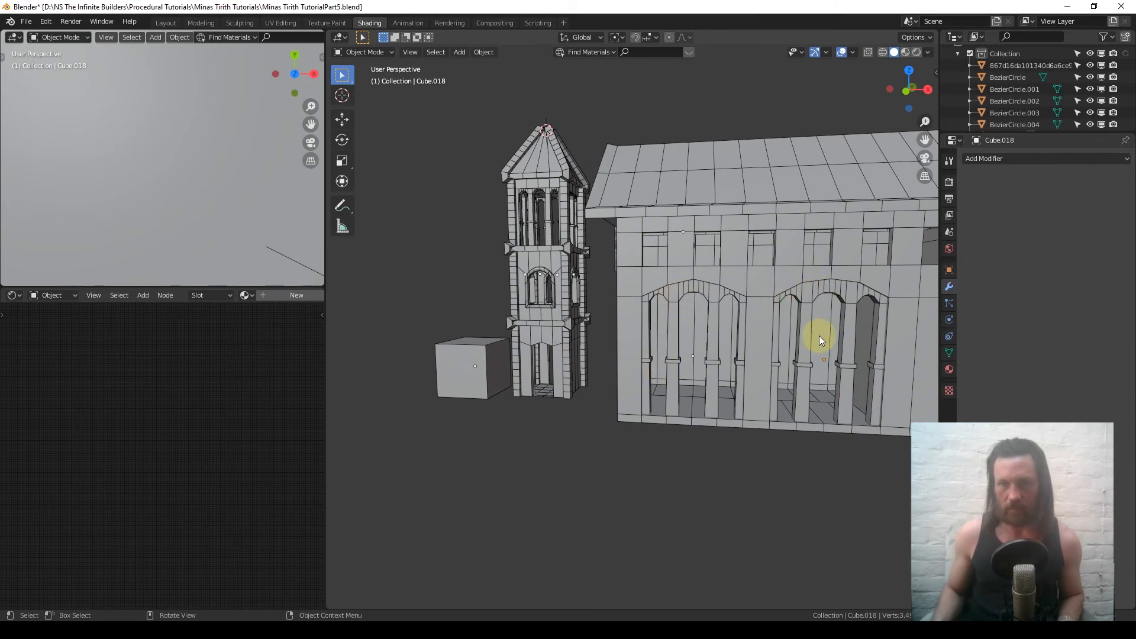
middle_click_drag(761, 304, 722, 248, "shift")
scroll(712, 287, "up", 3)
scroll(722, 308, "down", 3)
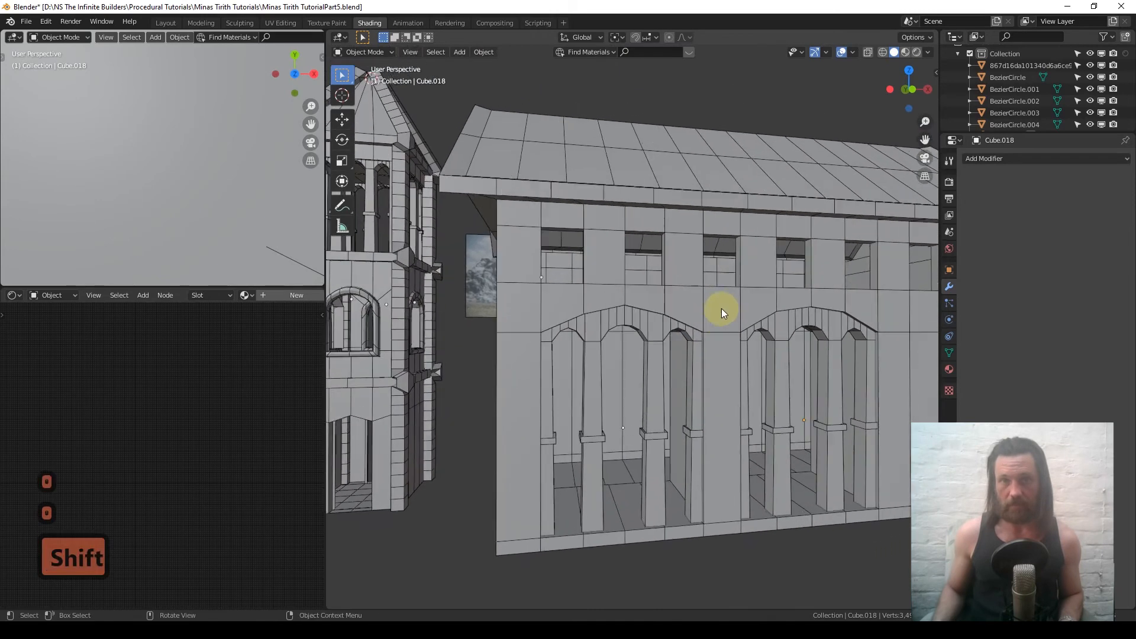
scroll(805, 367, "up", 2)
middle_click_drag(805, 368, 813, 370, "shift")
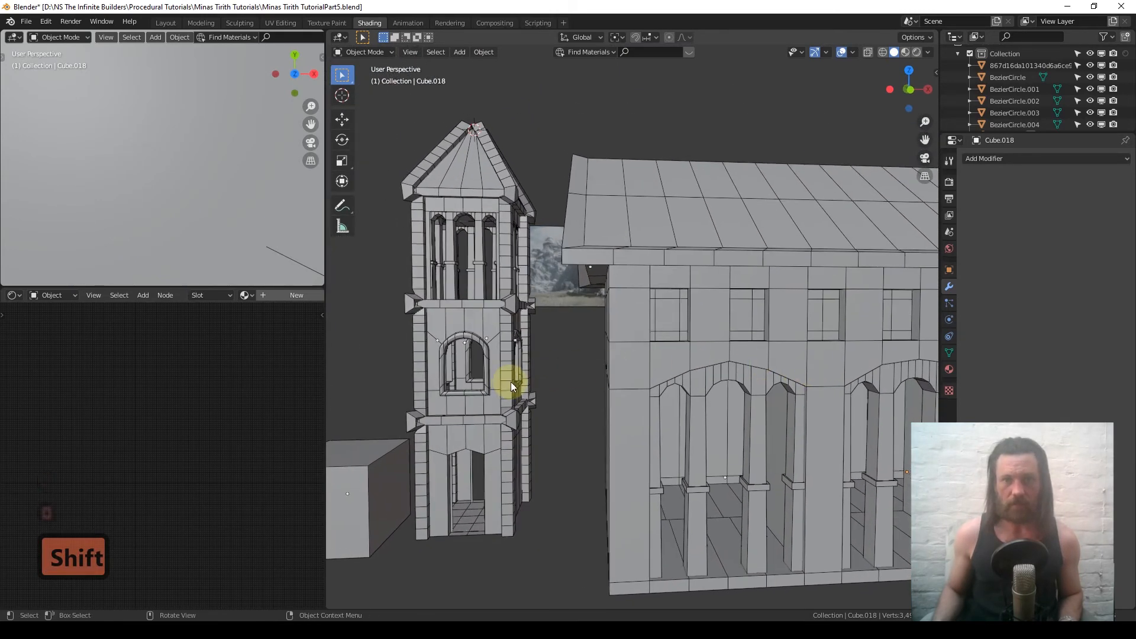
middle_click_drag(748, 375, 616, 327, "shift")
scroll(724, 304, "down", 3)
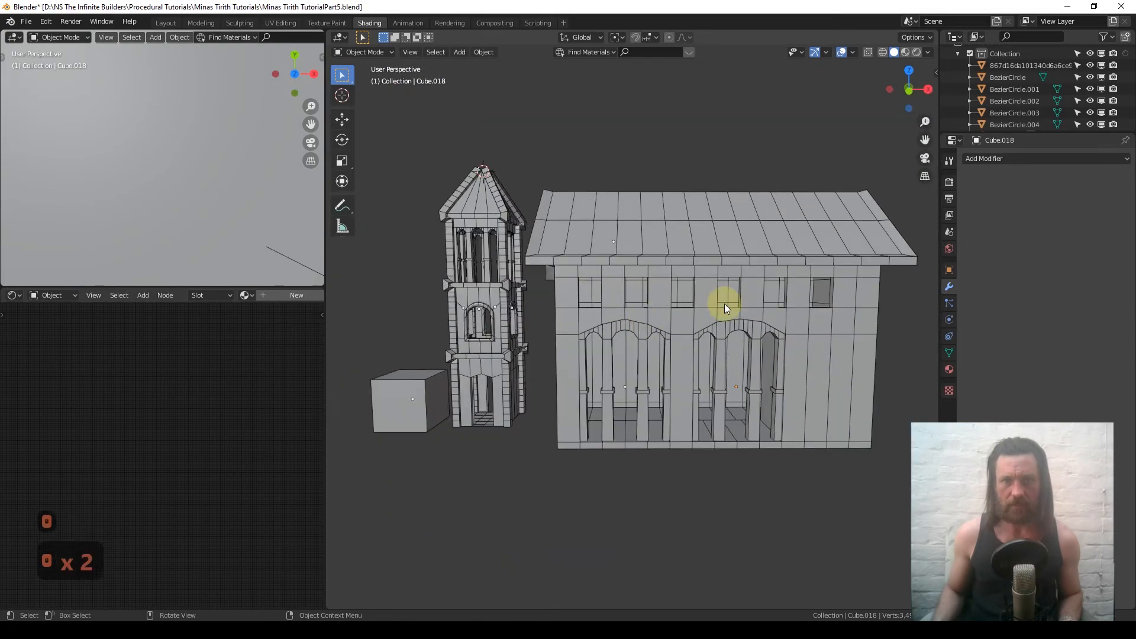
middle_click_drag(724, 304, 677, 322, "shift")
scroll(677, 322, "up", 1)
middle_click_drag(547, 338, 623, 312, "shift")
scroll(644, 309, "up", 2)
scroll(640, 307, "down", 2)
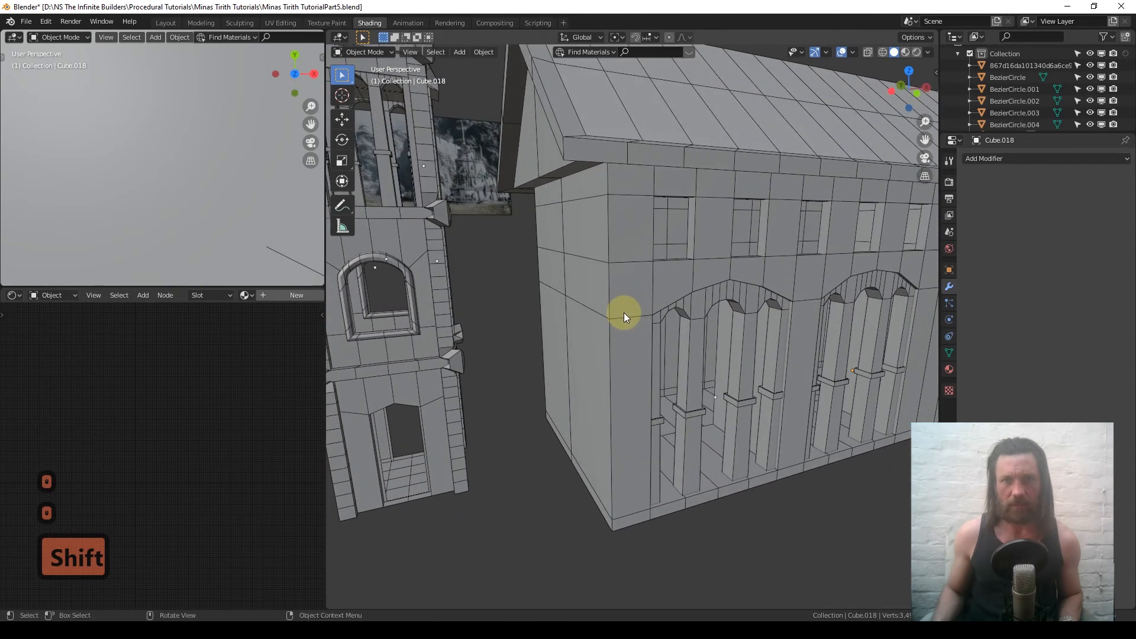
scroll(623, 312, "down", 2)
middle_click_drag(748, 285, 594, 272, "shift")
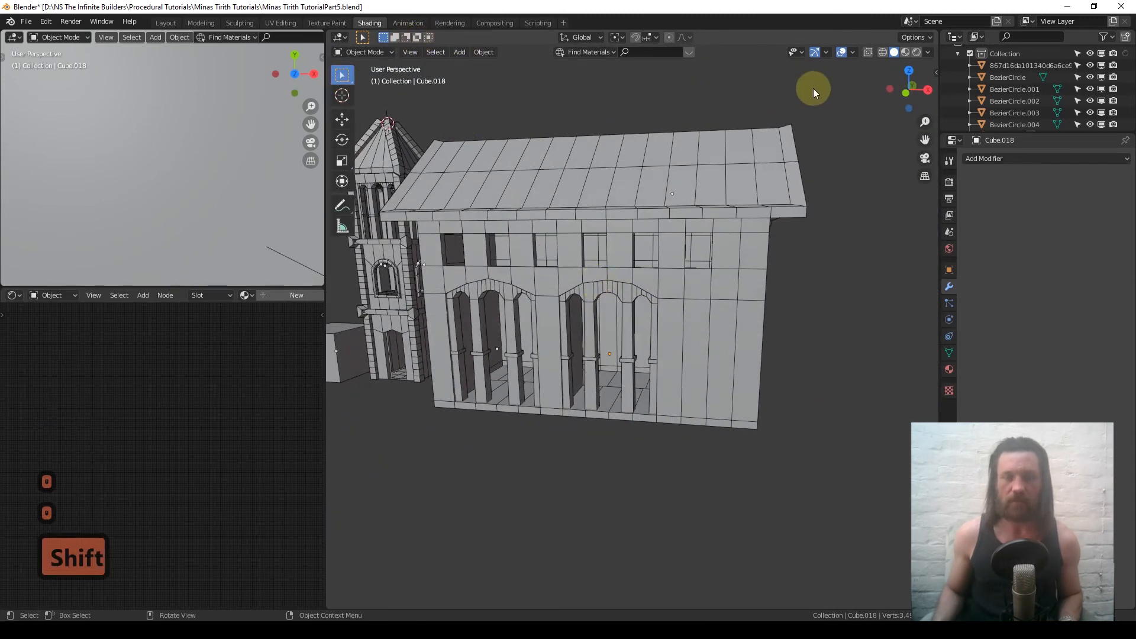
Extrude the building's three lower wall panels beside the second arch, including the base strip beneath them, outward about 21 m
left_click(728, 322)
key("Tab")
scroll(730, 329, "up", 2)
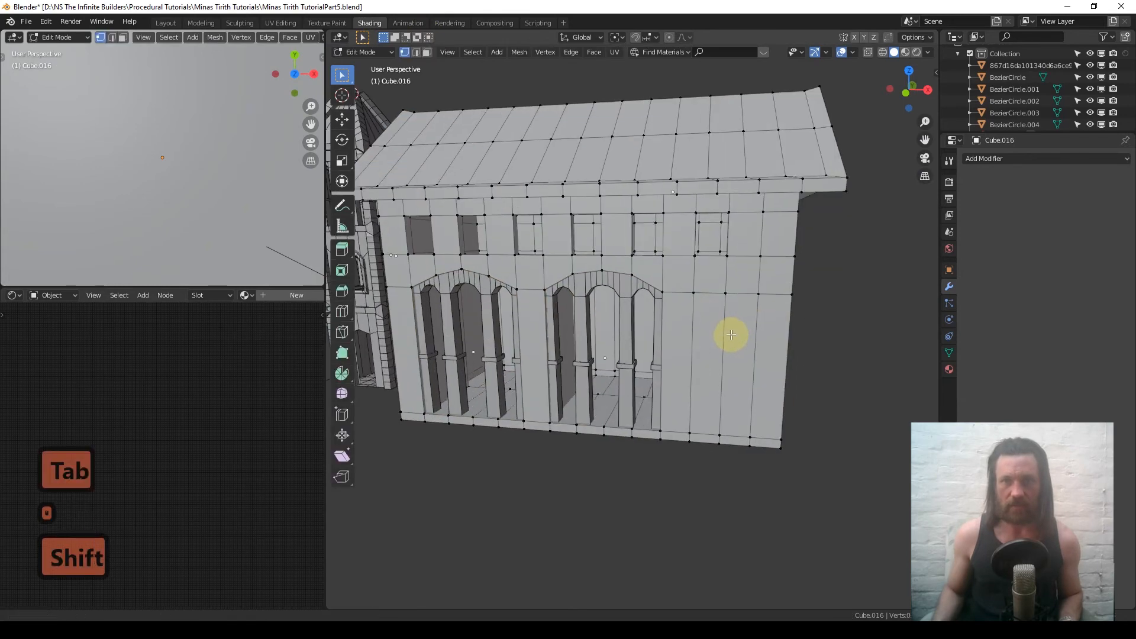
middle_click_drag(731, 329, 457, 7, "shift")
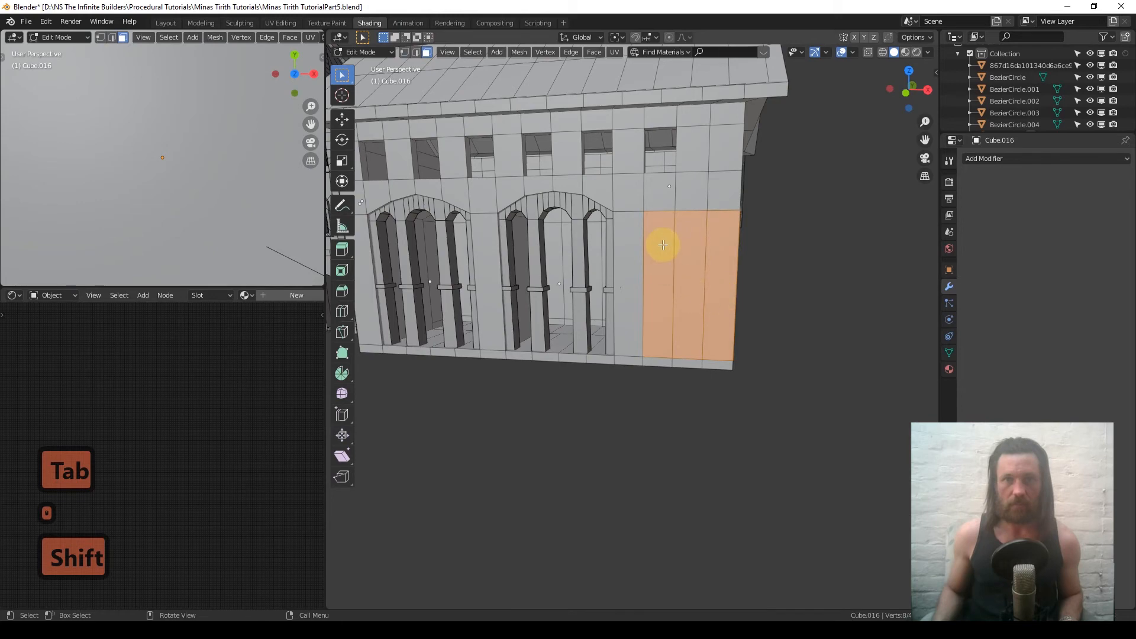
middle_click_drag(669, 250, 707, 261)
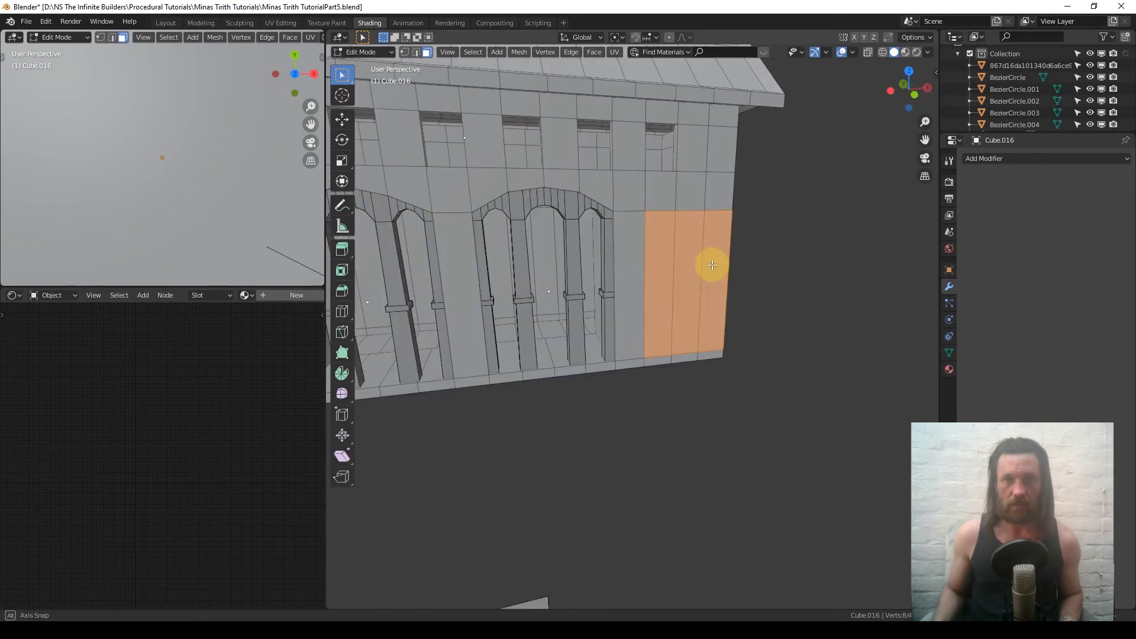
left_click_drag(694, 358, 713, 368, "shift")
middle_click_drag(698, 261, 611, 269)
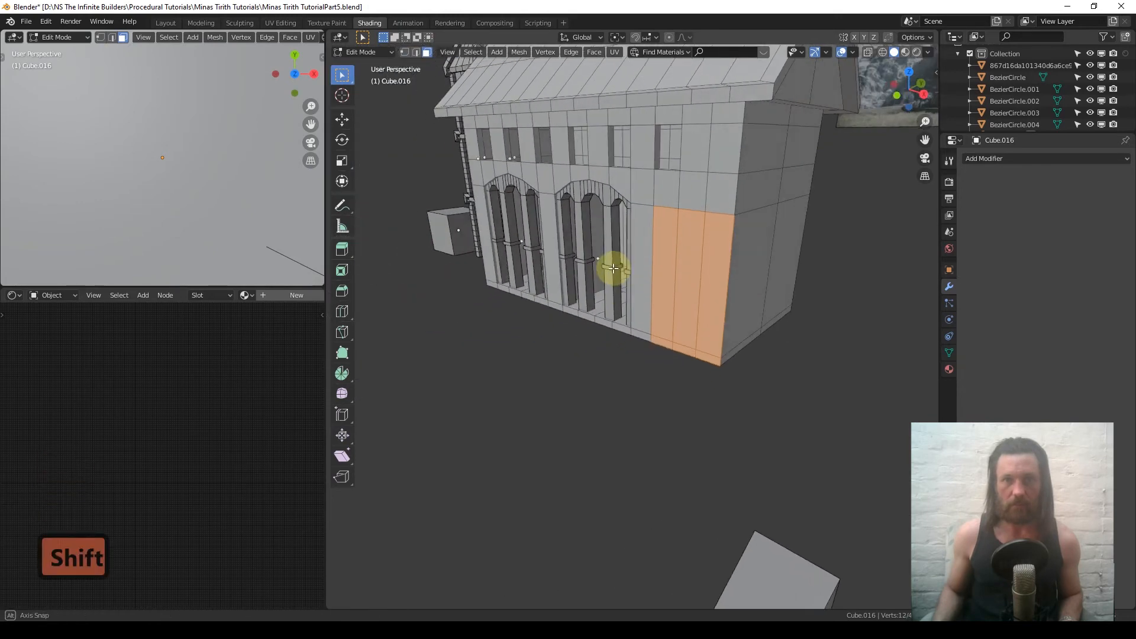
key("e")
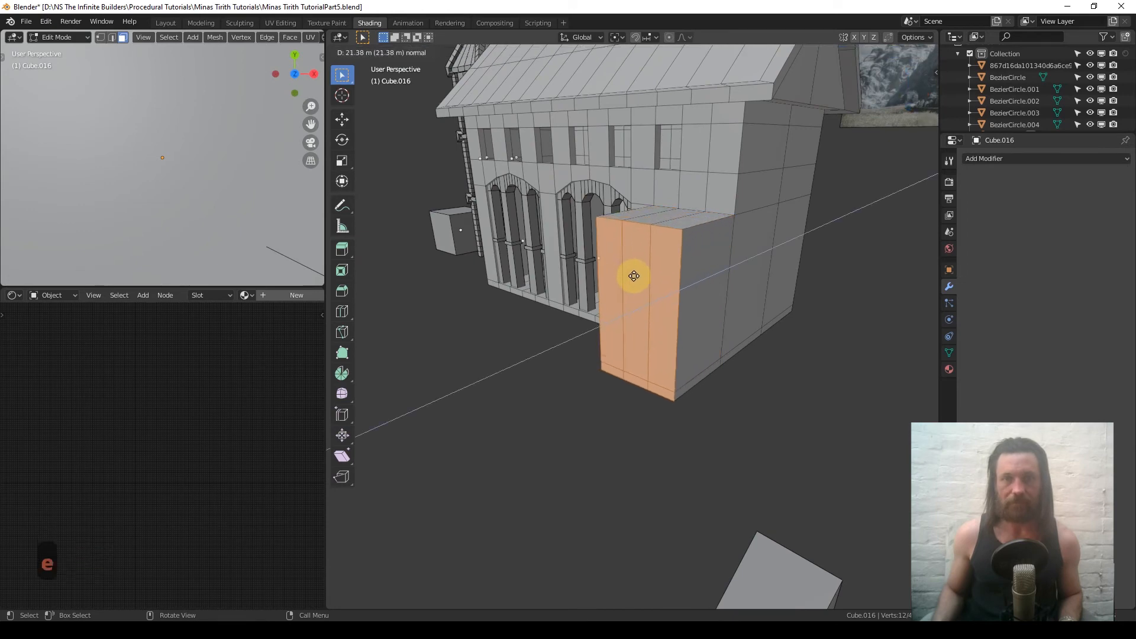
left_click(625, 282)
Raise the extension's rear top edges along Z to just below the wall's horizontal edge line, forming a sloped roof
middle_click_drag(624, 281, 723, 314)
scroll(617, 225, "up", 2)
middle_click_drag(616, 225, 686, 278, "shift")
scroll(680, 266, "up", 1)
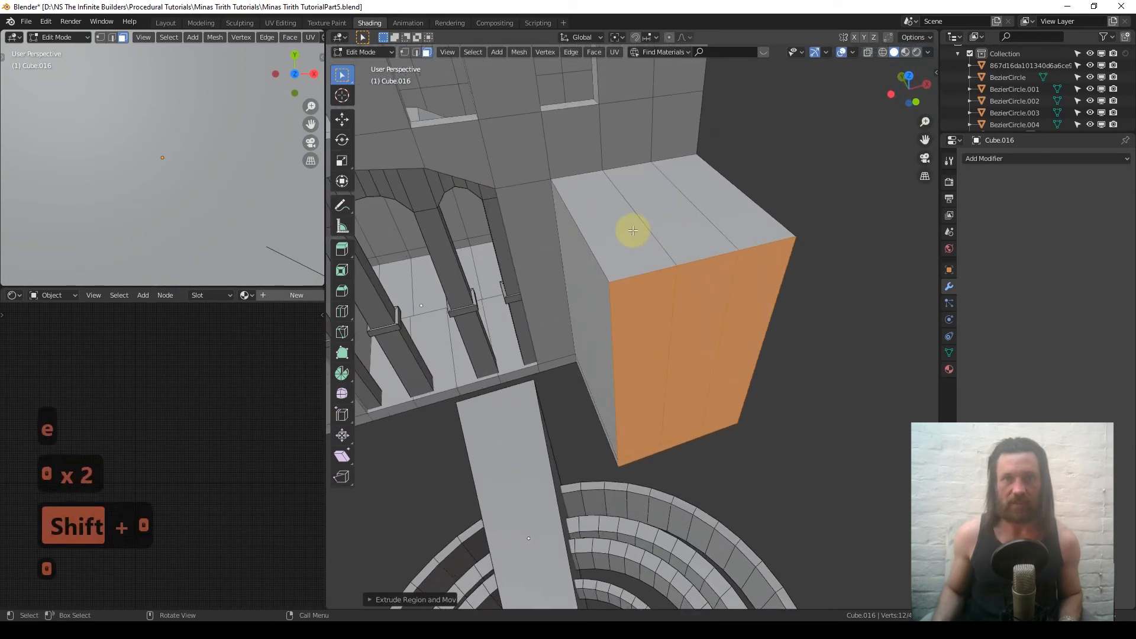
middle_click_drag(542, 131, 558, 116)
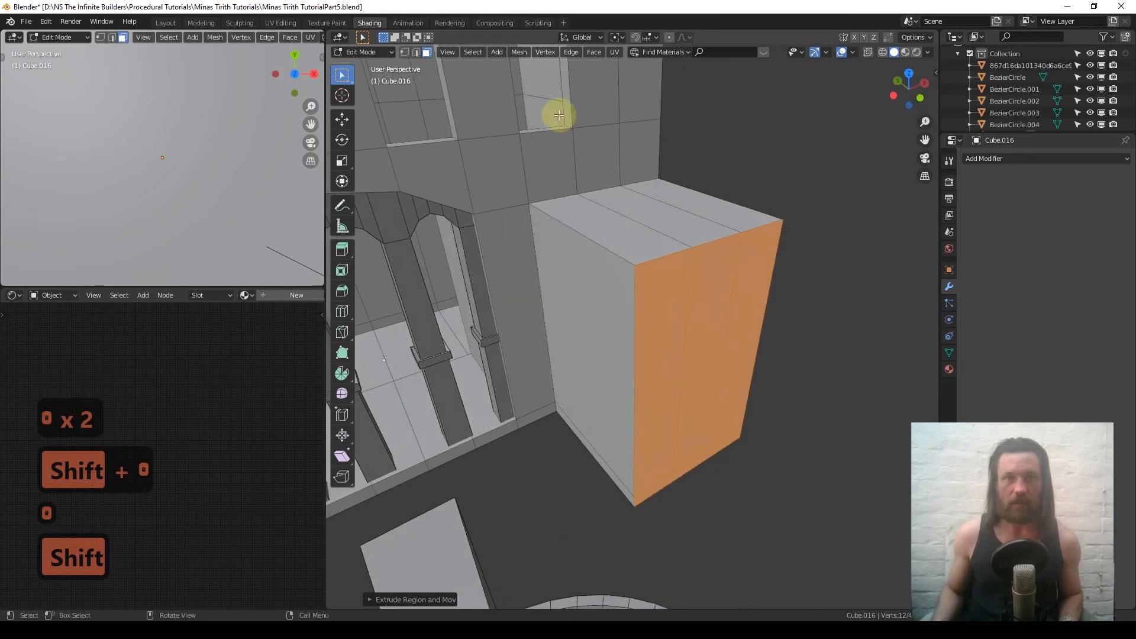
left_click(417, 53)
left_click(561, 194)
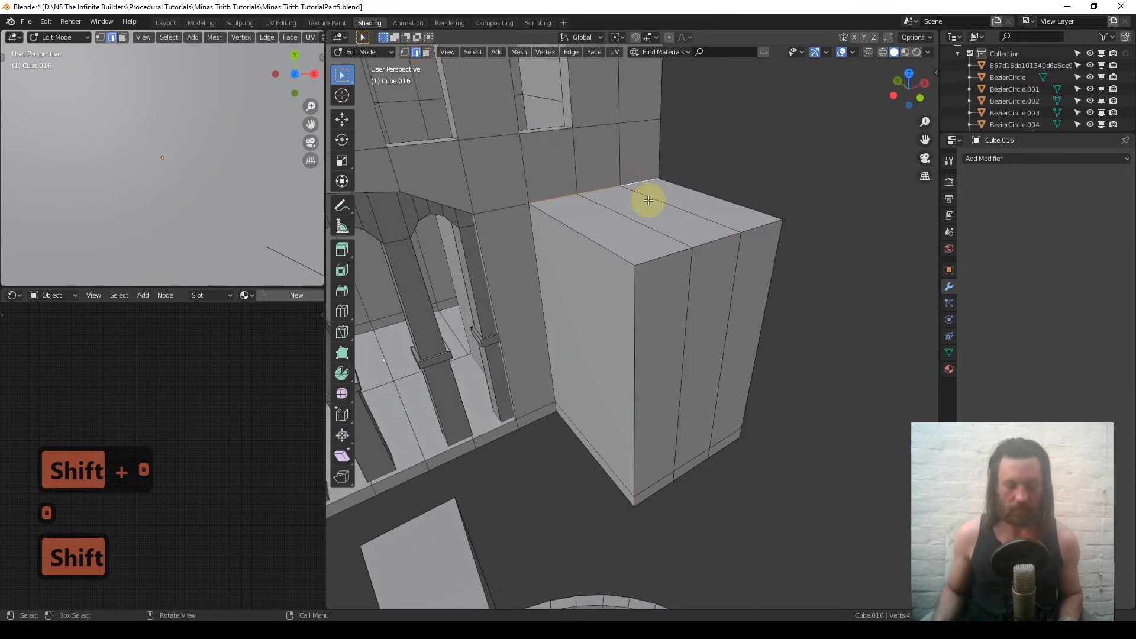
key("g")
key("z")
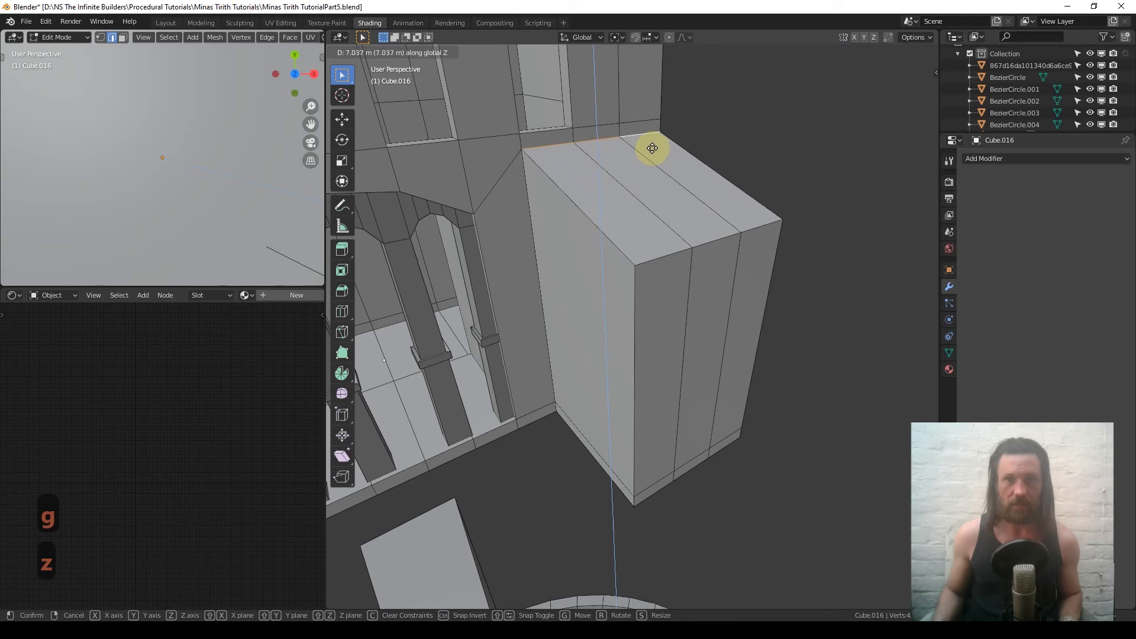
left_click(654, 140)
Add a horizontal loop cut around the extension and slide it up close beneath the roof edge
middle_click_drag(605, 196, 608, 167)
key("ctrl+r")
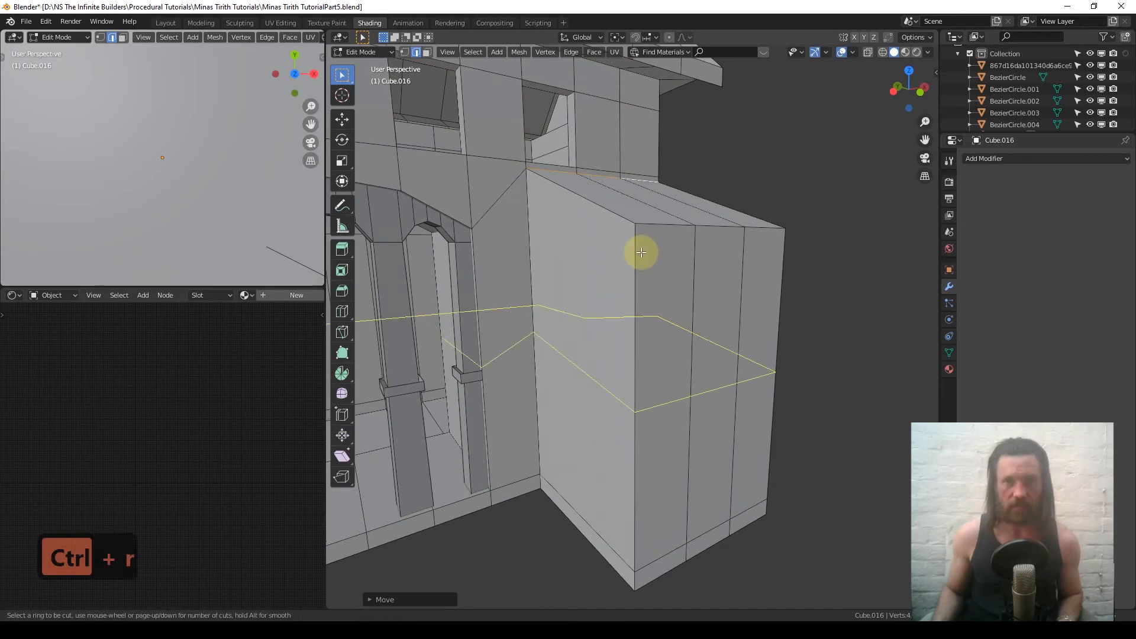
left_click(641, 249)
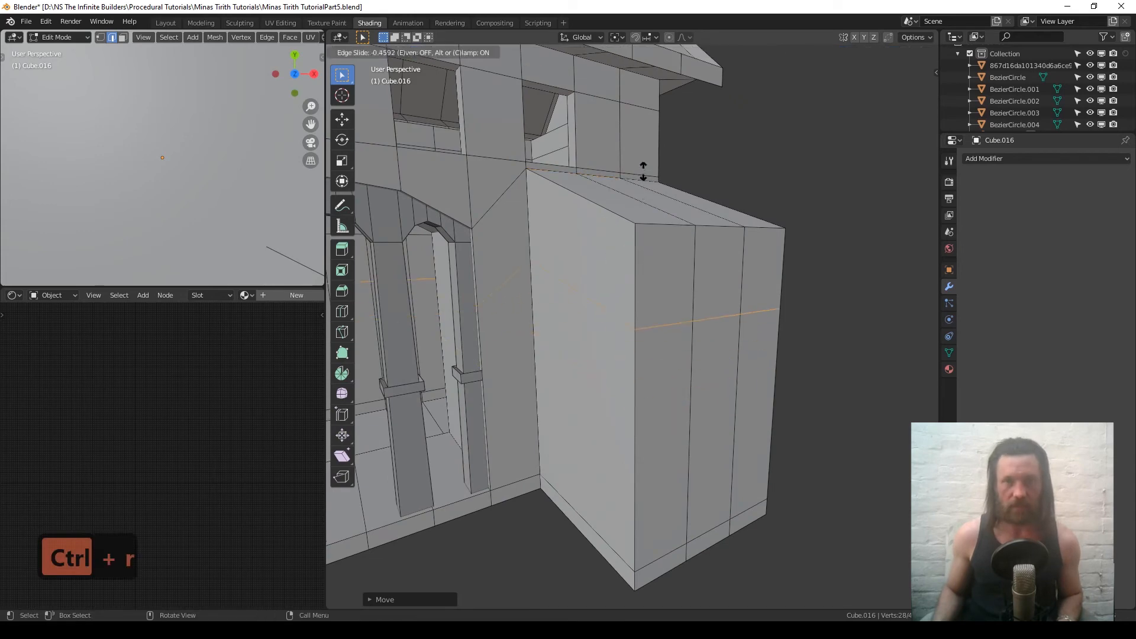
left_click(636, 90)
Extrude the thin strip of faces around the extension's roof edge and scale it outward into overhanging eaves
middle_click_drag(690, 229, 632, 72)
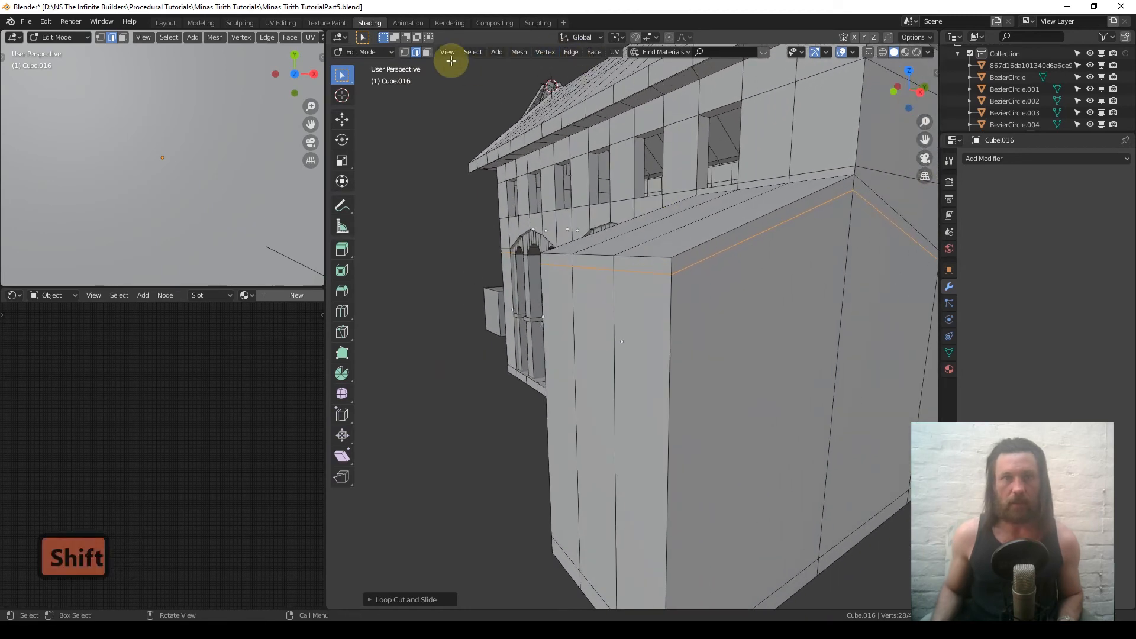
left_click(428, 52)
left_click(791, 209, "shift")
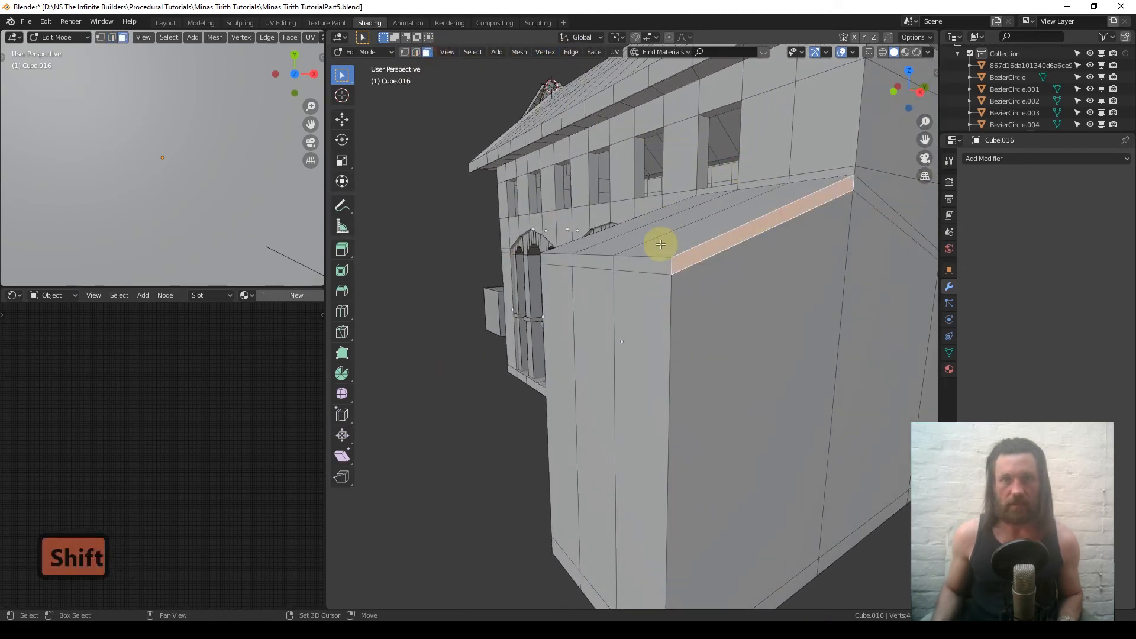
left_click(647, 260, "shift")
left_click(560, 259, "shift")
middle_click_drag(582, 264, 722, 261)
middle_click_drag(550, 271, 832, 284, "shift")
left_click(657, 266, "shift")
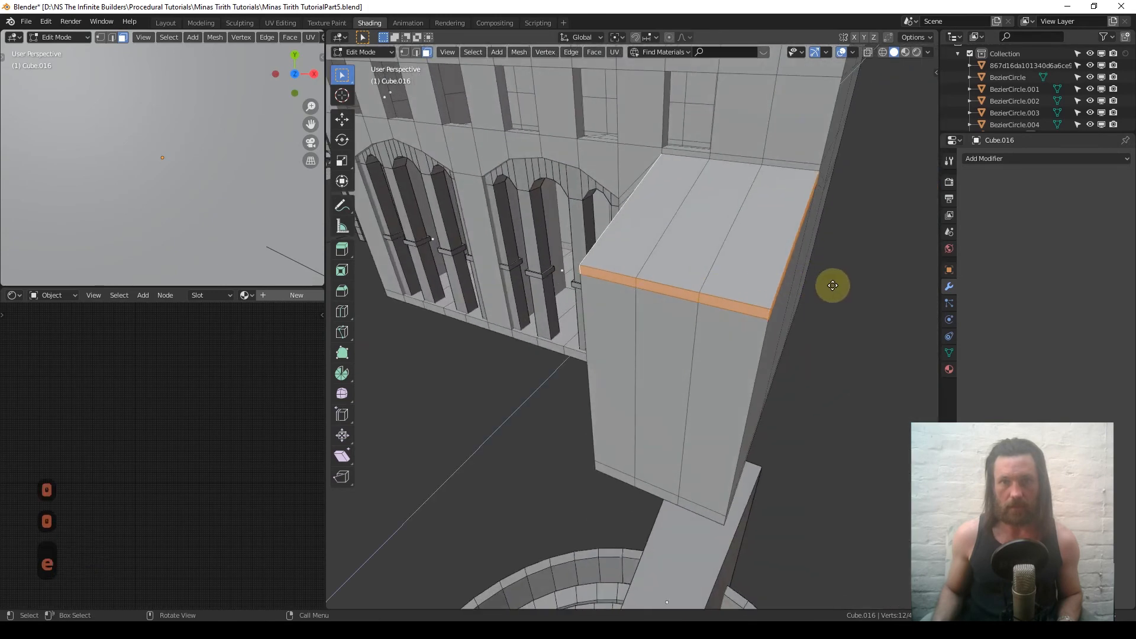
key("s")
key("Escape")
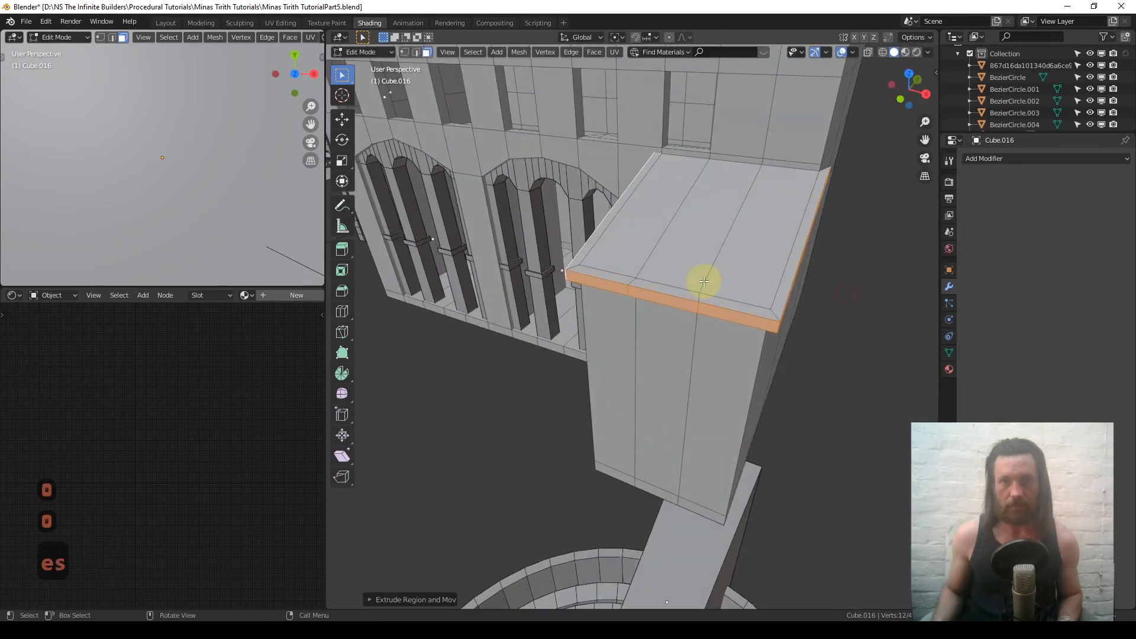
Add two horizontal loop cuts across the extension's front in front view, one below the eaves and one above the base
mouse_move(703, 281)
middle_mouse_down()
mouse_move(789, 230)
mouse_move(716, 283)
mouse_move(647, 311)
mouse_move(692, 279)
mouse_move(738, 312)
mouse_move(647, 301)
mouse_move(790, 328)
mouse_move(766, 300)
mouse_move(721, 288)
mouse_move(756, 290)
middle_mouse_up()
key("Tab")
scroll(647, 311, "down", 4)
key("Tab")
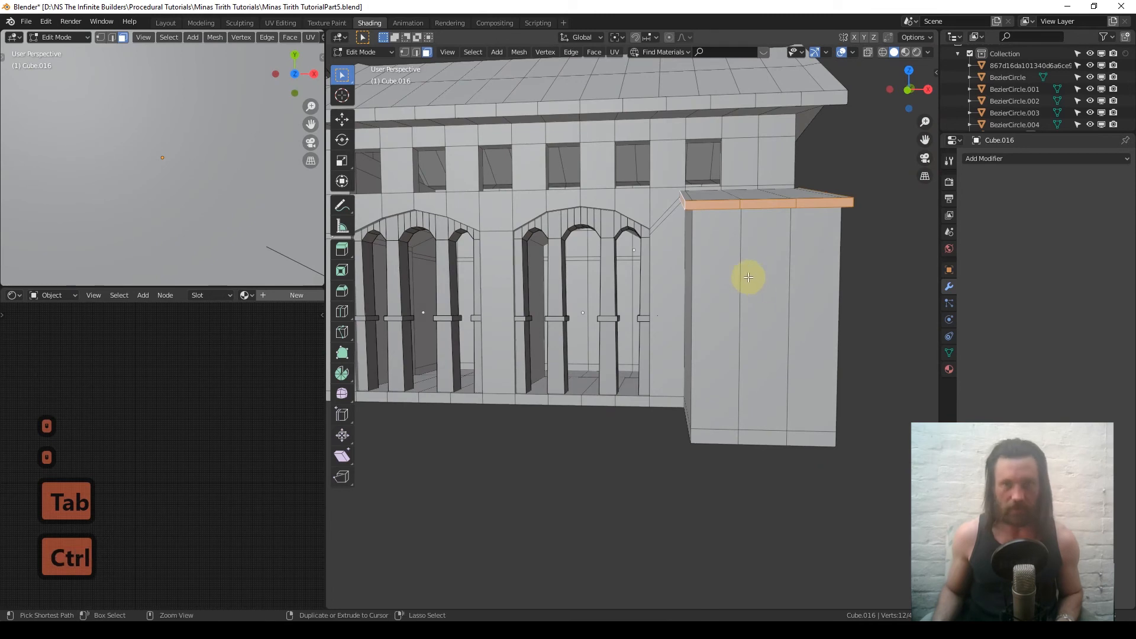
key("ctrl+r")
key("1")
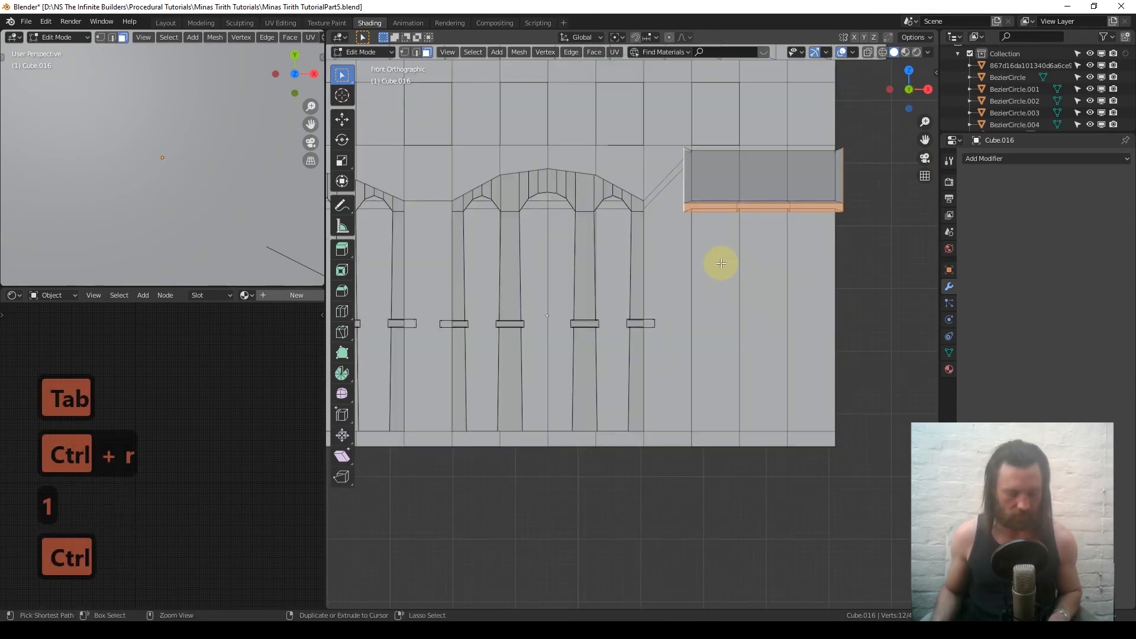
key("ctrl+r")
left_click(722, 261)
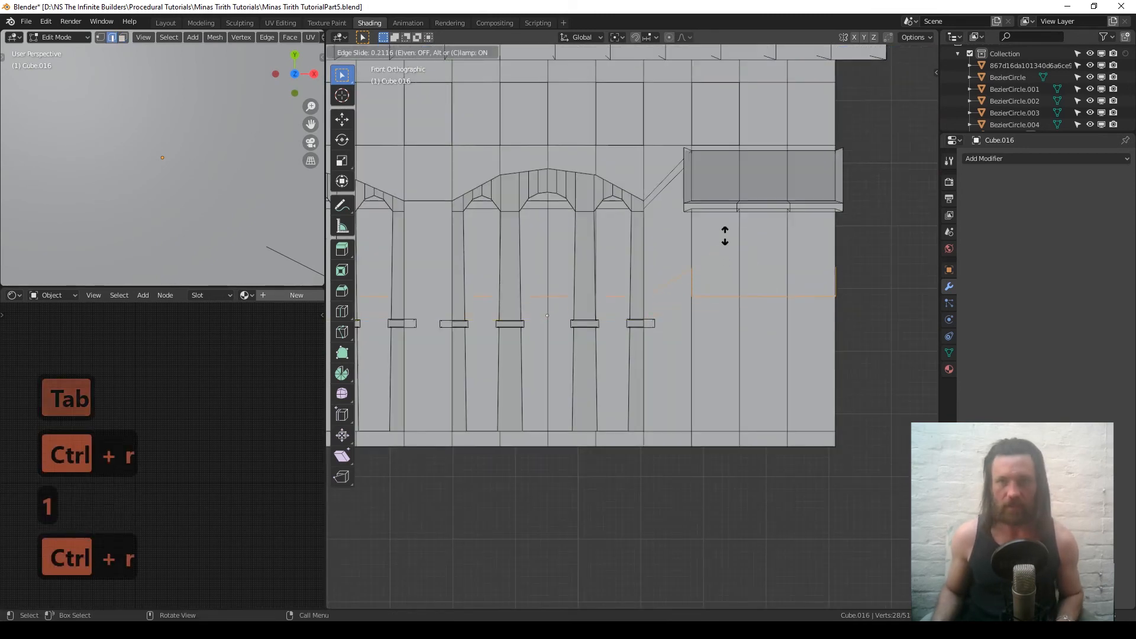
left_click(725, 189)
key("ctrl+r")
left_click(751, 323)
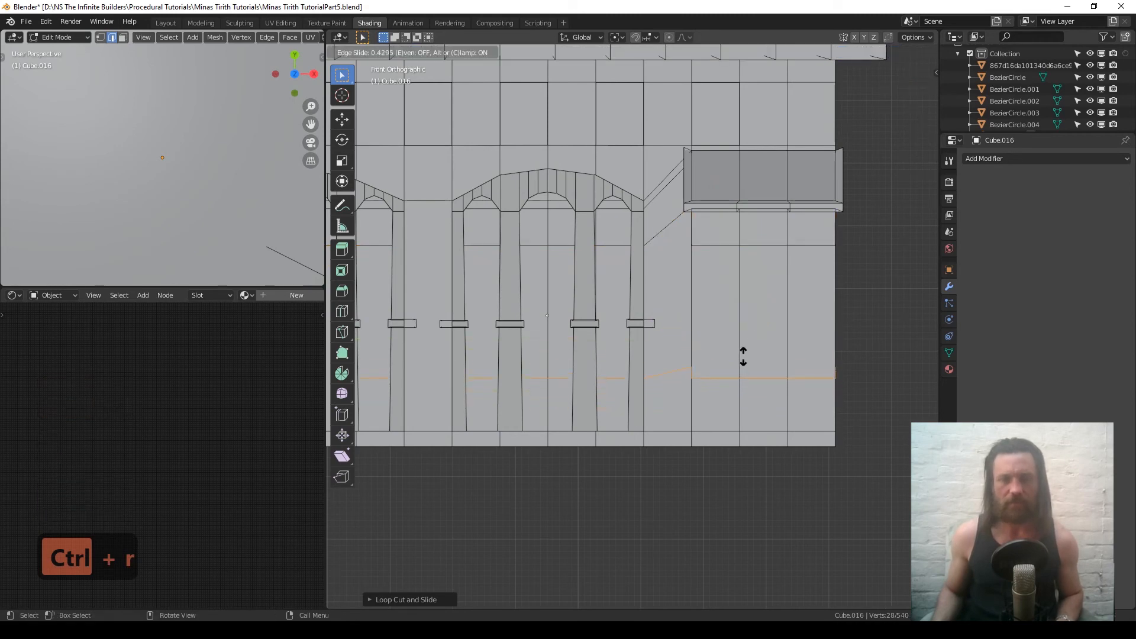
left_click(743, 356)
Add two vertical loop cuts on the extension's front wall, one near each outer corner
mouse_move(740, 355)
middle_mouse_down()
mouse_move(730, 373)
mouse_move(756, 349)
middle_mouse_up()
key("Tab")
key("Tab")
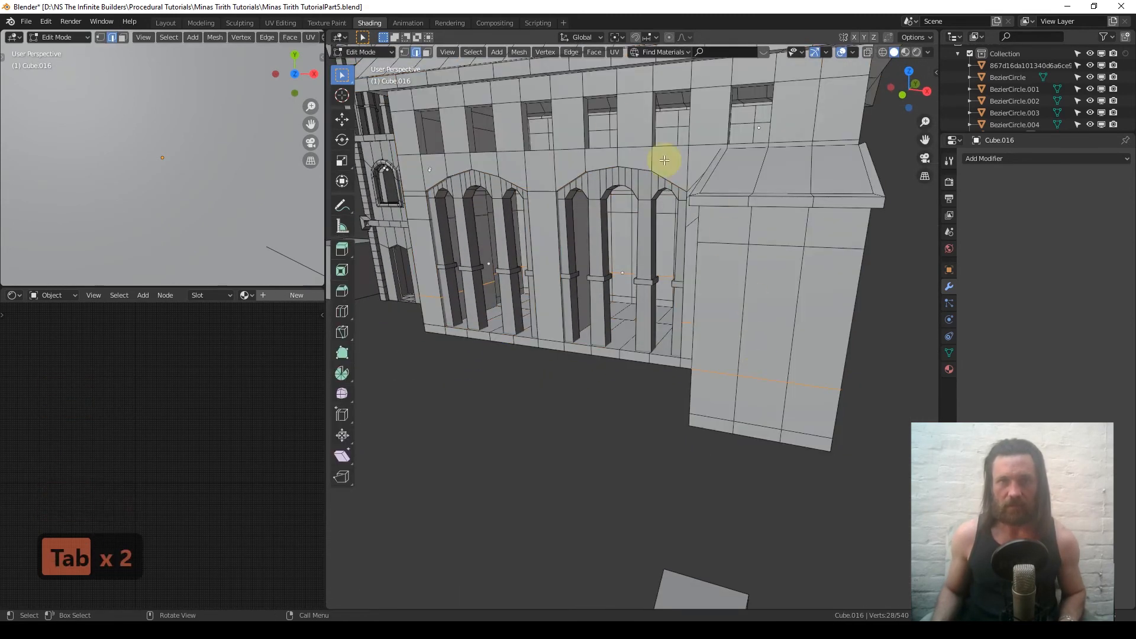
key("ctrl+r")
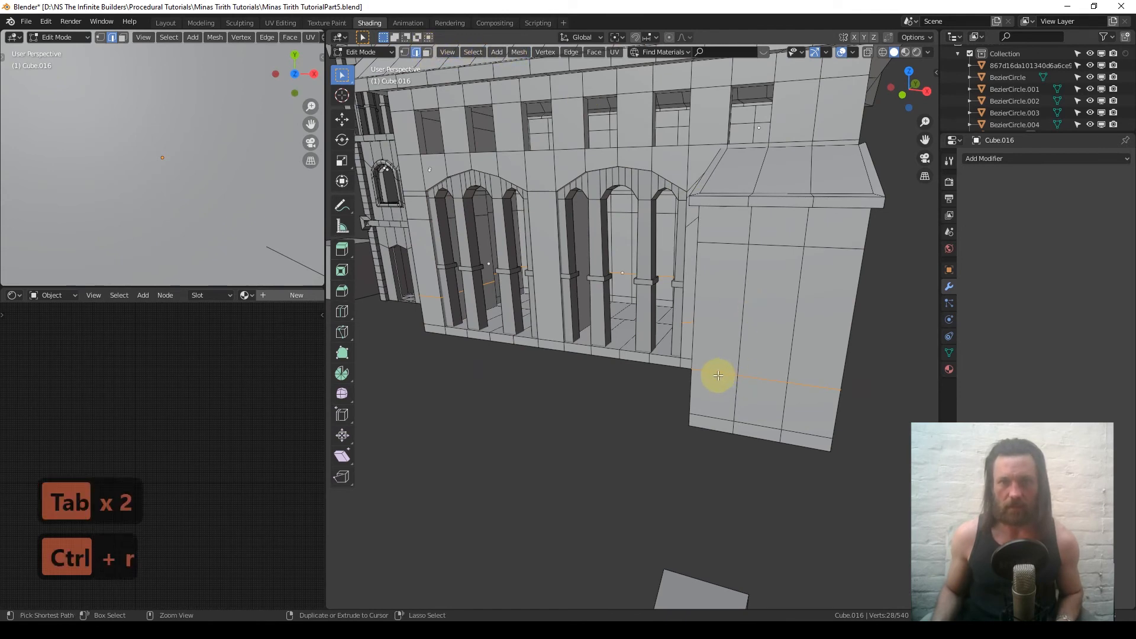
left_click(717, 374)
left_click(708, 371)
key("ctrl+r")
left_click(811, 385)
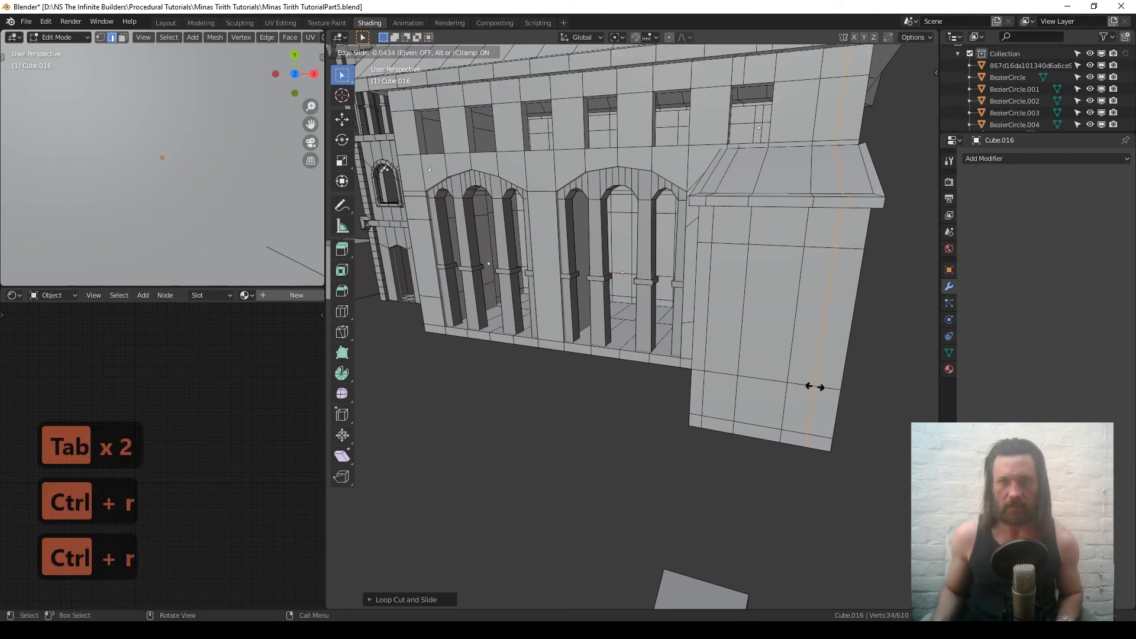
left_click(824, 385)
Extrude the three central front faces of the extension about 4 m inward and delete them to open the wall
left_click(426, 52)
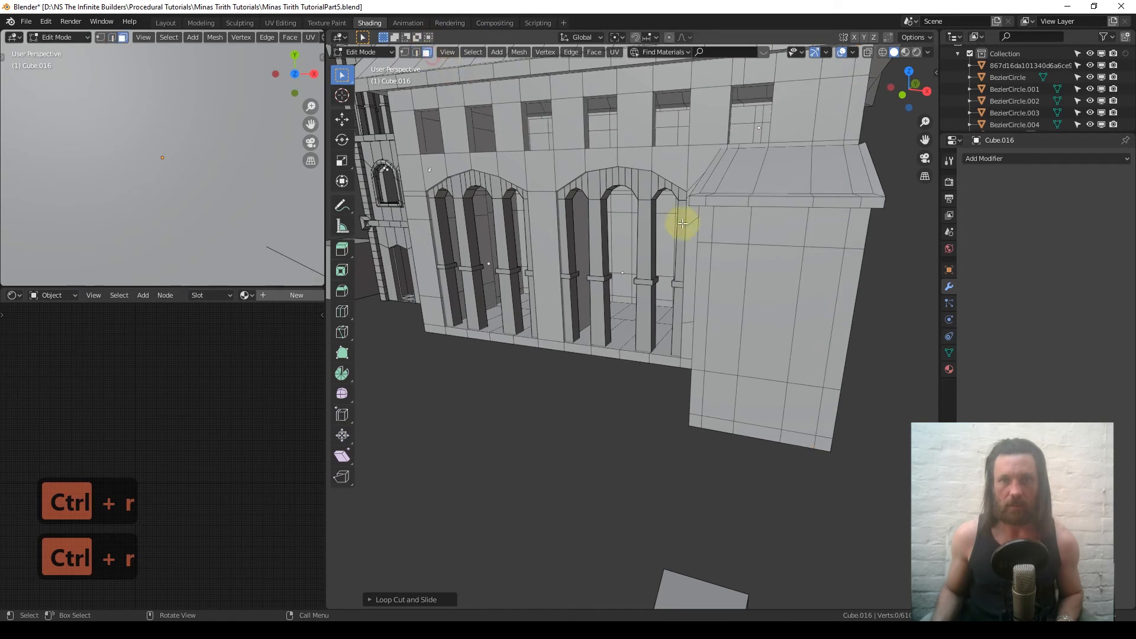
left_click(724, 288)
left_click(769, 296, "shift")
left_click(796, 292, "shift")
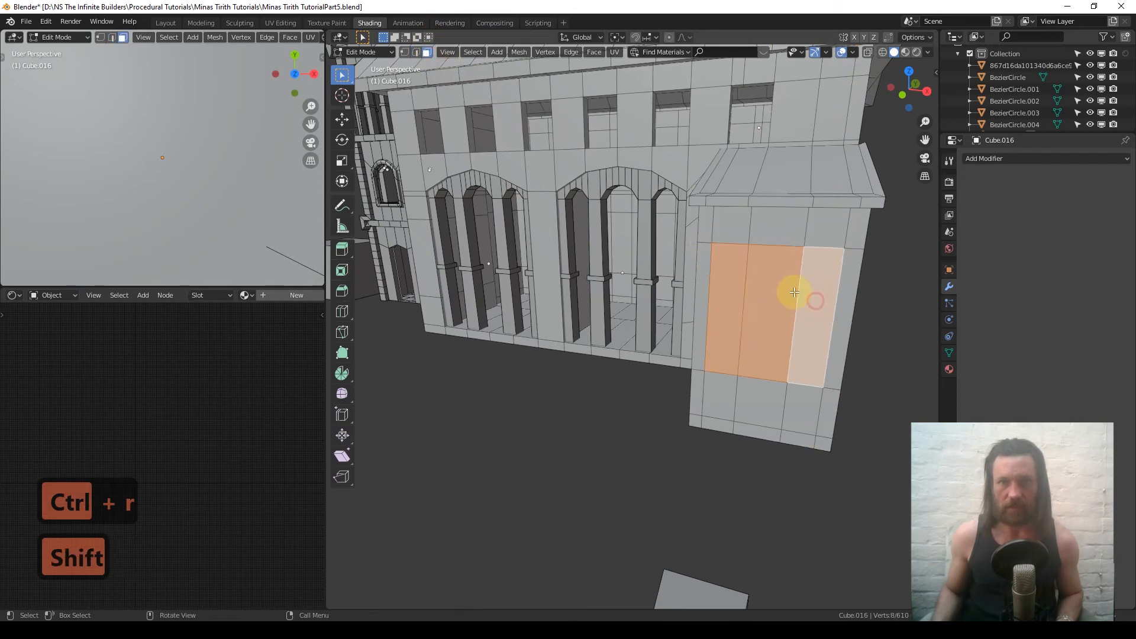
middle_click_drag(795, 291, 761, 303)
key("e")
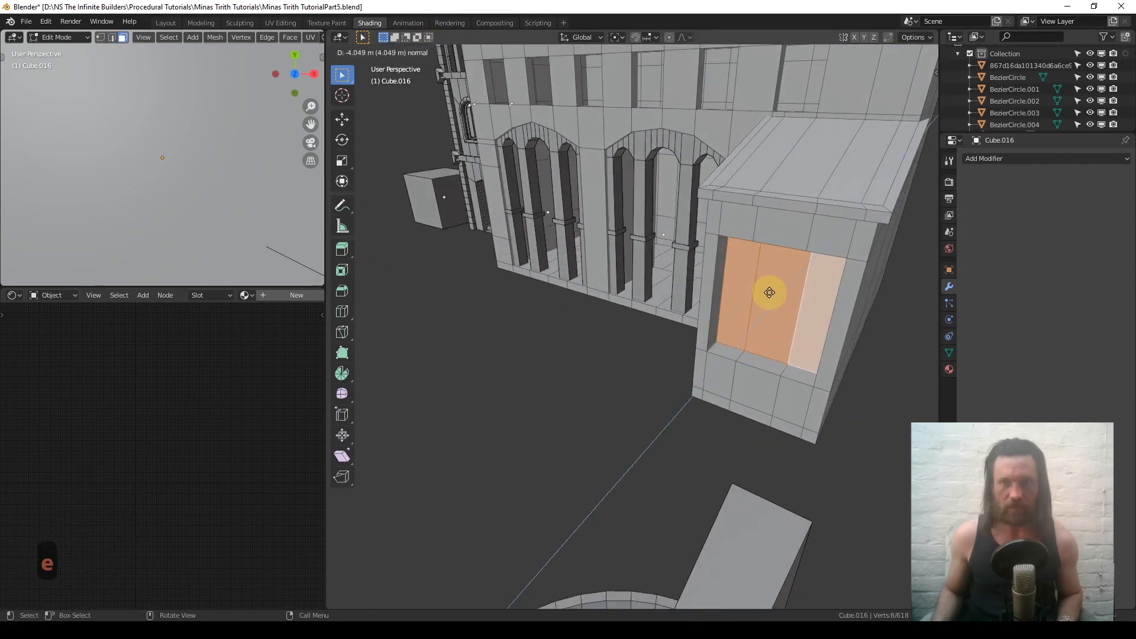
left_click(769, 292)
key("x")
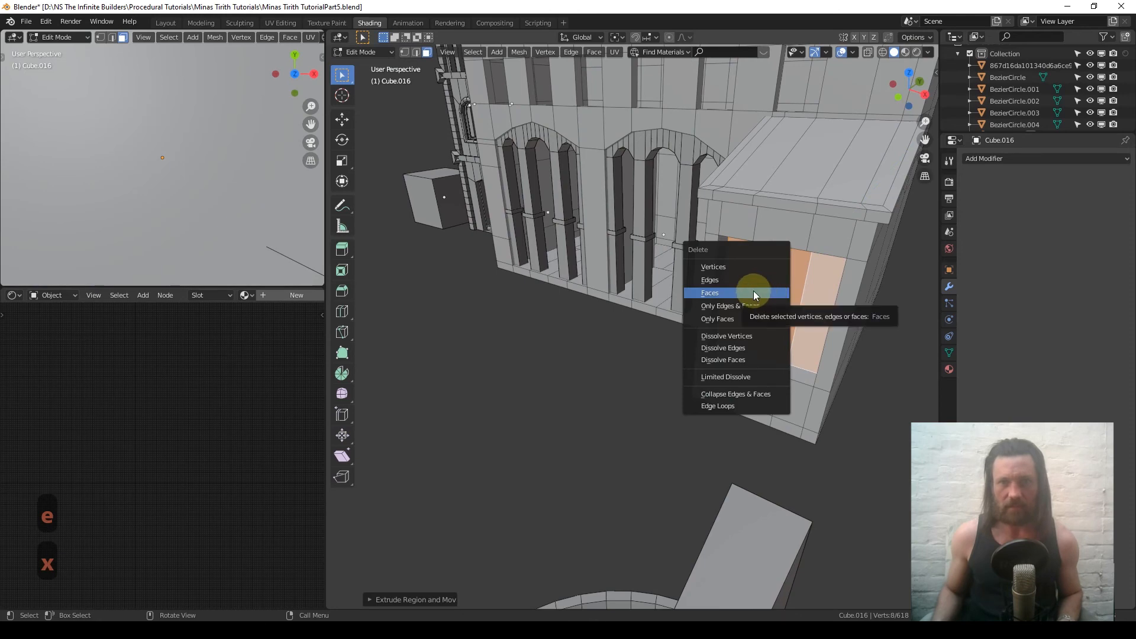
left_click(755, 292)
Make a linked duplicate of the second arch's column frame and move it about 33 m along X over the extension
key("1")
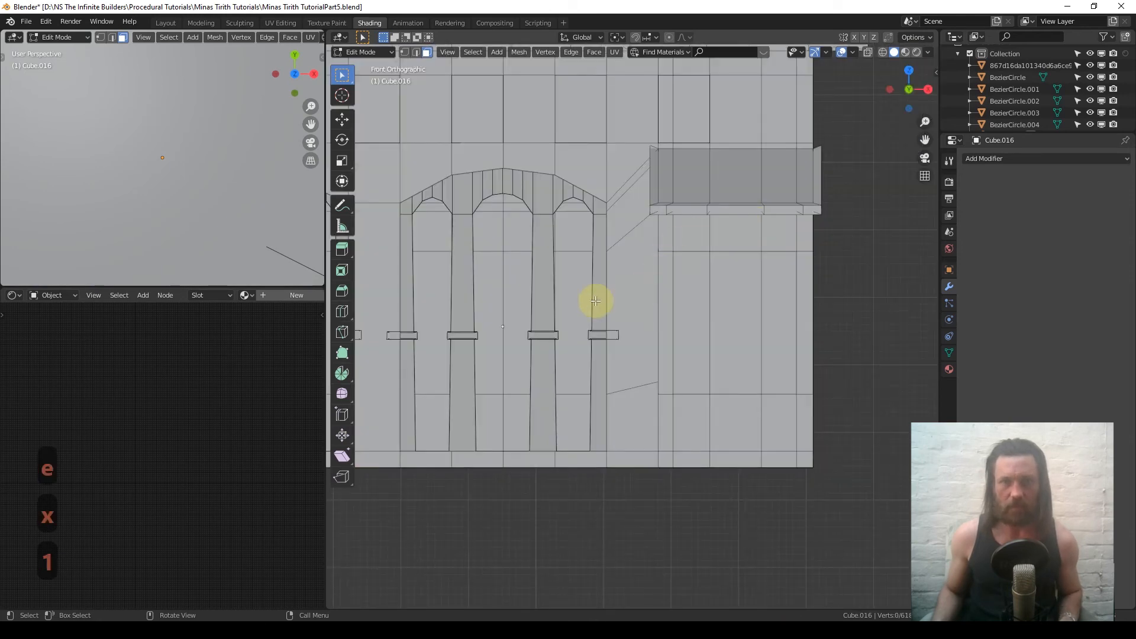
key("Tab")
left_click(577, 285)
key("alt")
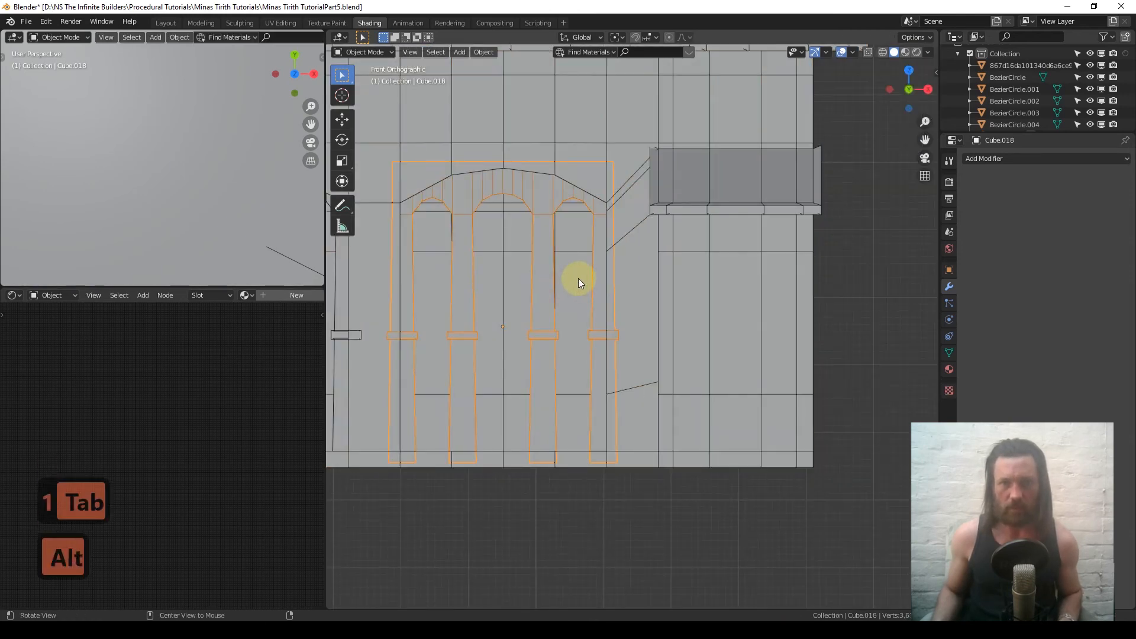
key("alt+d")
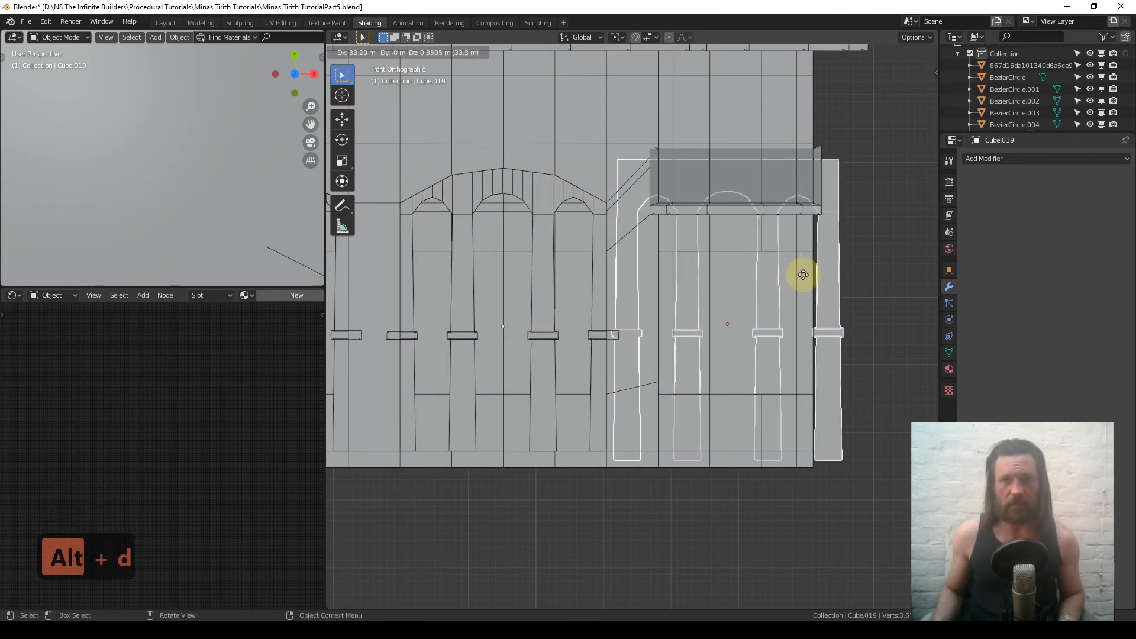
left_click(803, 274)
Try pulling the duplicated frame's upper outer corner up and outward in the shared mesh, and undo the move
key("Tab")
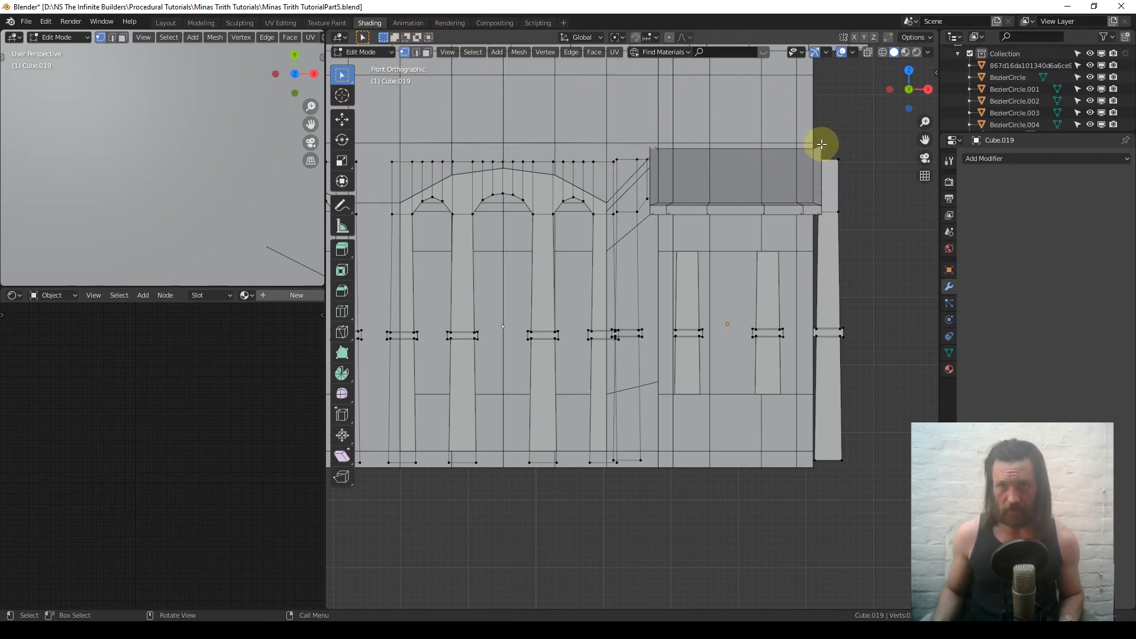
key("g")
left_click(904, 144)
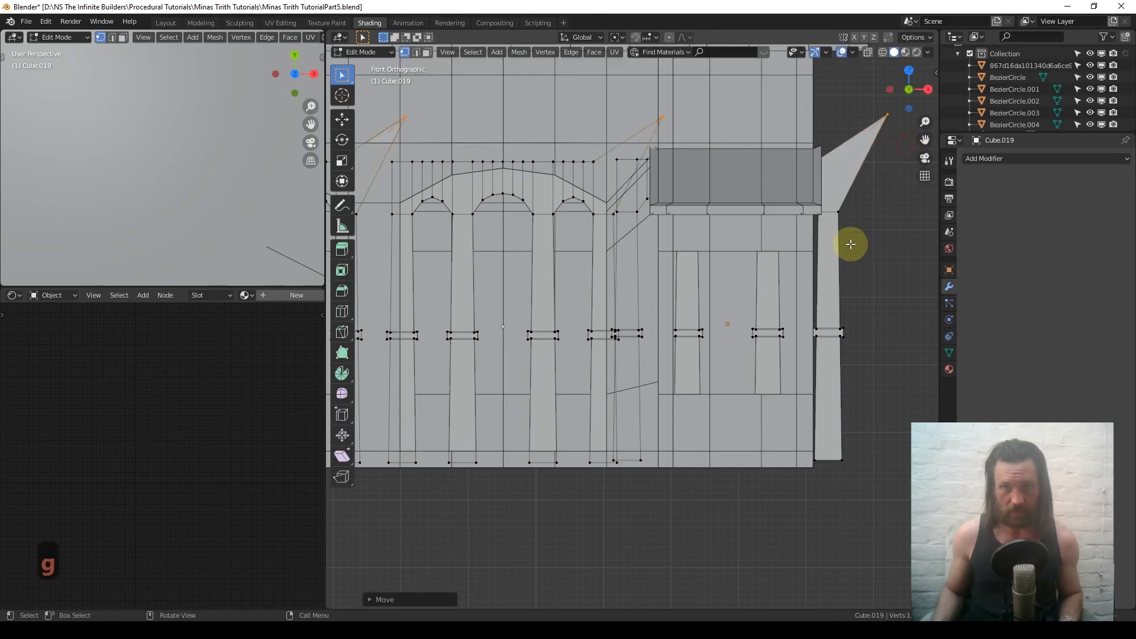
key("Tab")
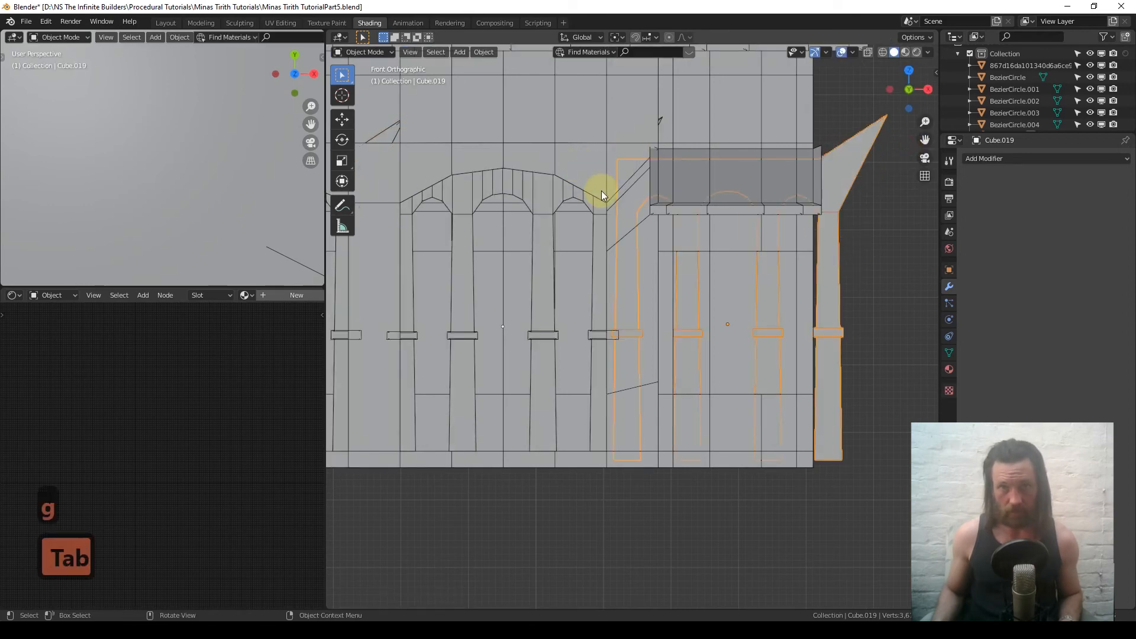
key("Tab")
key("ctrl+z")
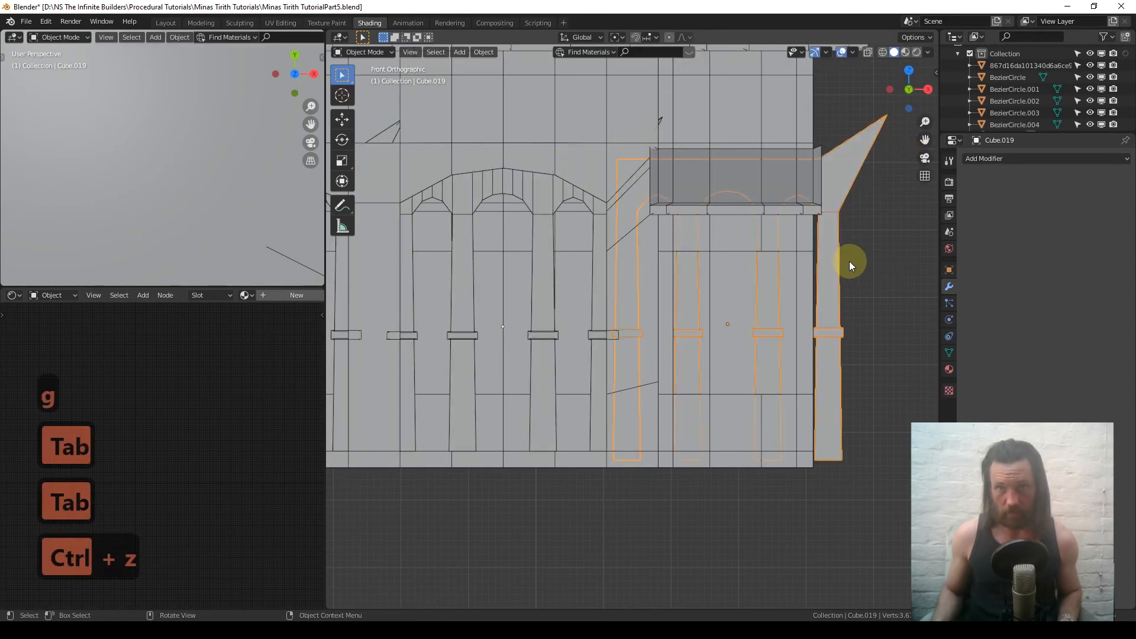
key("ctrl+z")
key("ctrl+z")
key("Tab")
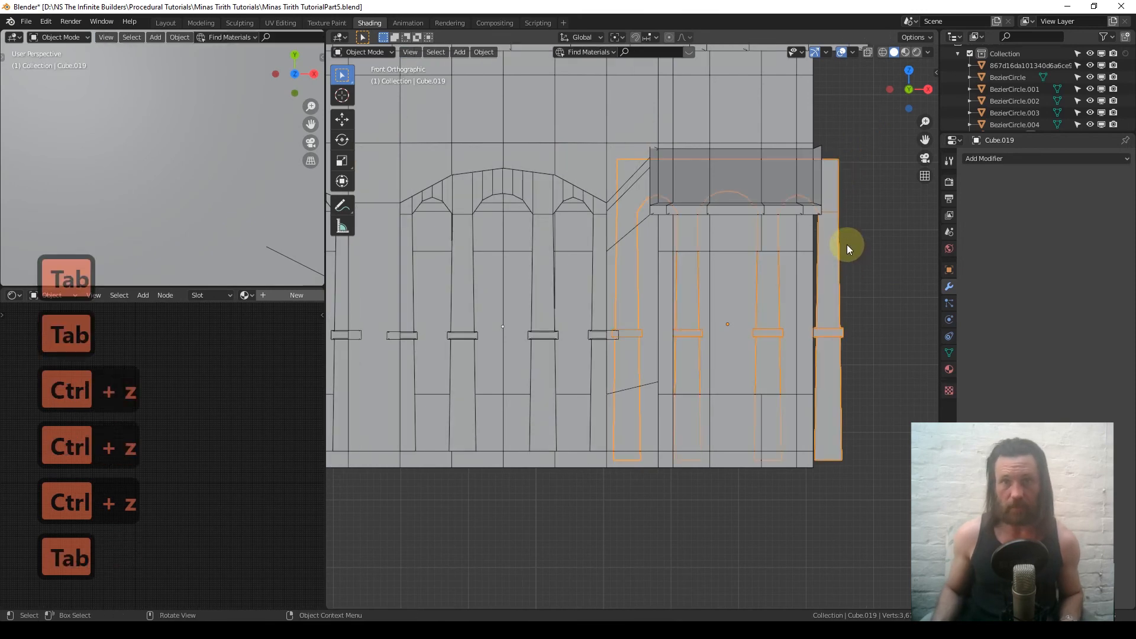
key("Tab")
key("Tab")
Move the duplicated column frame forward along Y to the extension's front wall and make it thinner along Y
middle_click_drag(826, 228, 757, 262)
key("y")
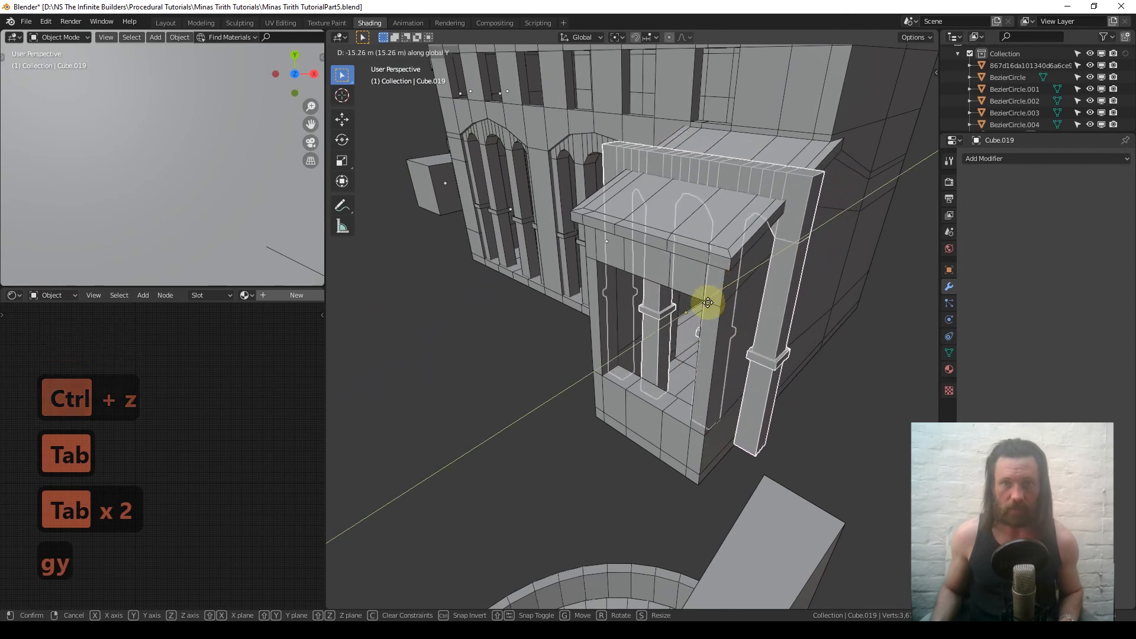
left_click(682, 323)
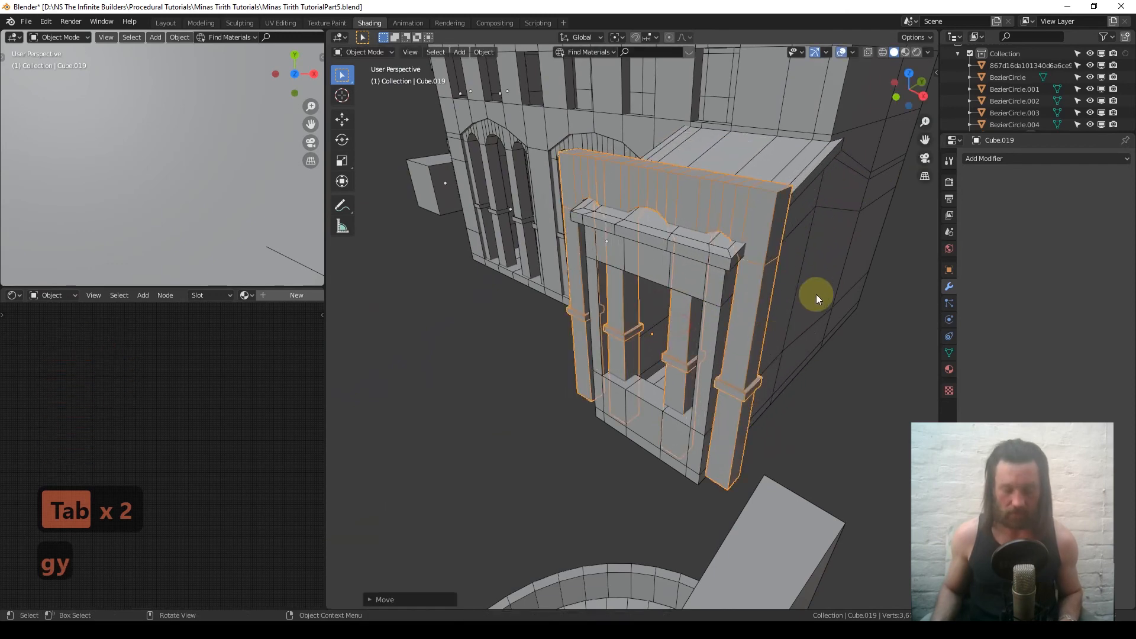
key("s")
key("y")
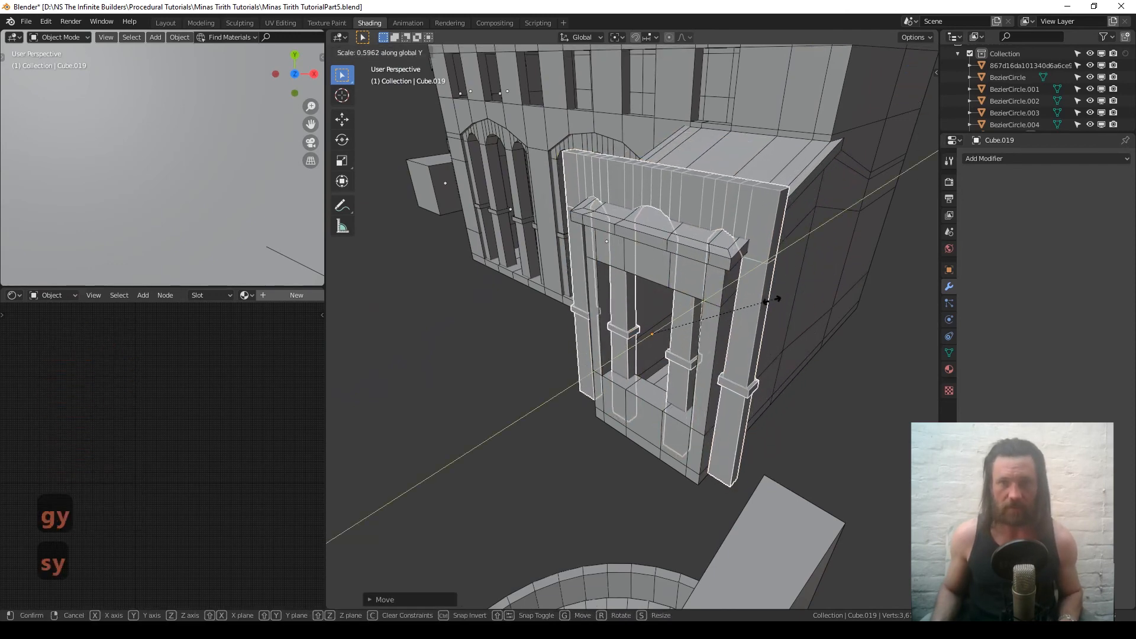
left_click(705, 358)
Scale the column frame down uniformly to fit the width of the extension's front wall
middle_click_drag(707, 360, 775, 308)
key("s")
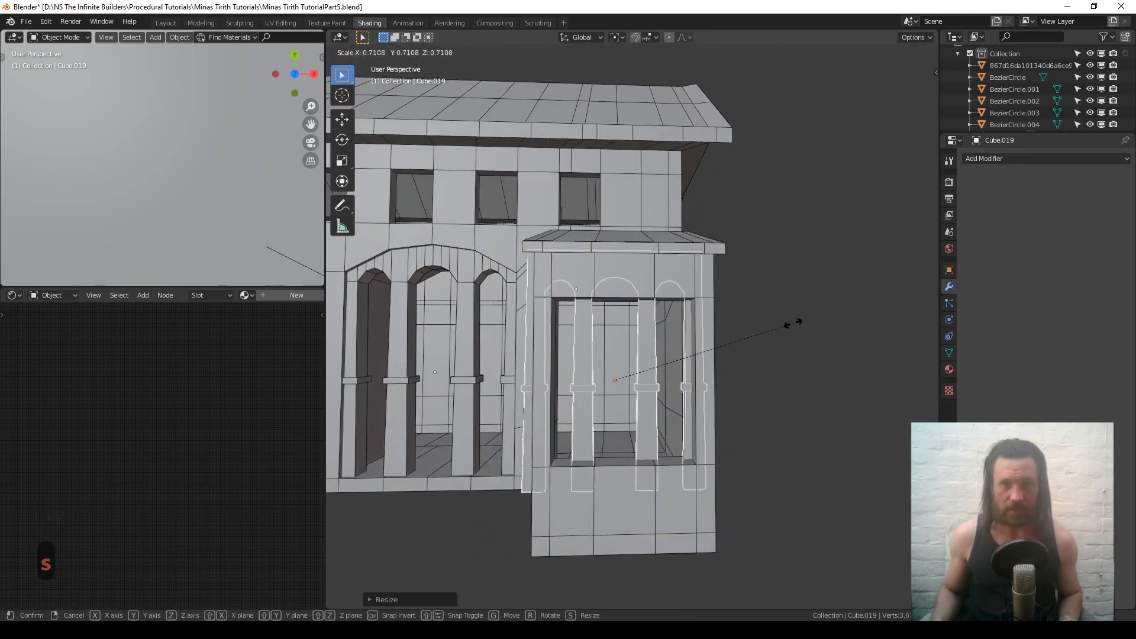
left_click(767, 332)
Shift the column frame along X to centre it in the extension's front opening, and deselect it
key("1")
key("KP_Decimal")
key("KP_Decimal")
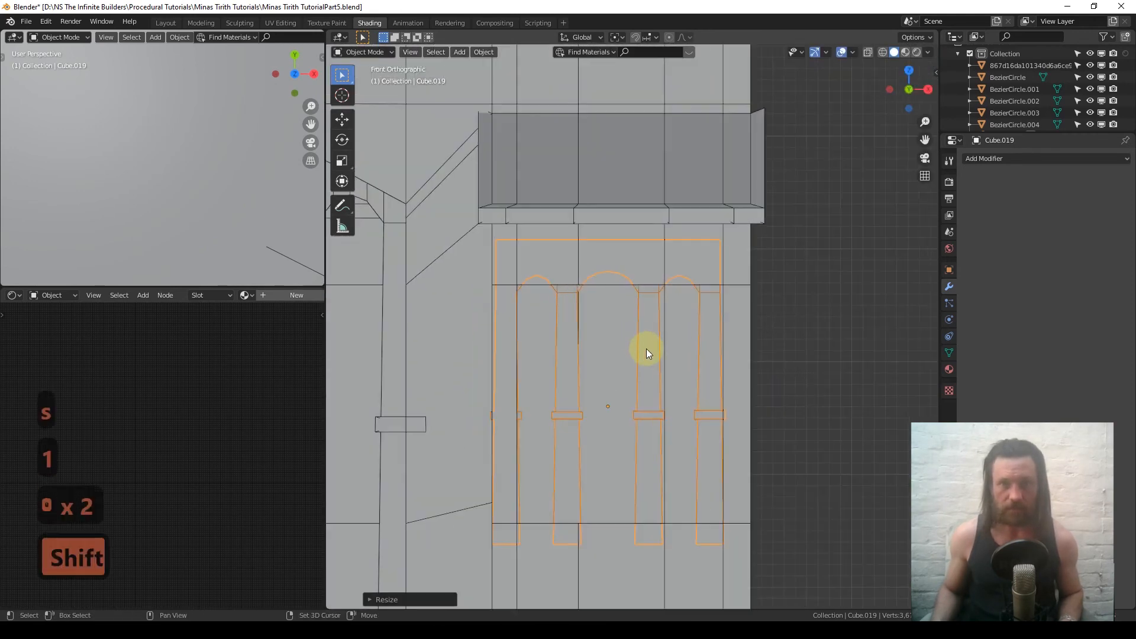
middle_click_drag(646, 349, 660, 286, "shift")
key("g")
key("x")
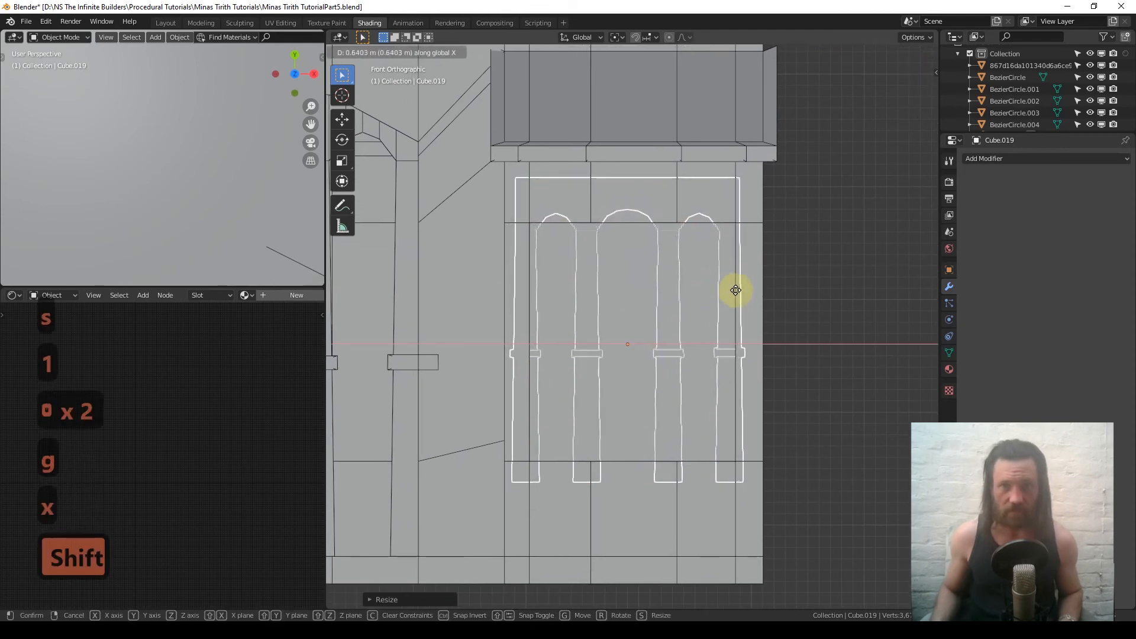
left_click(775, 292)
middle_click_drag(775, 293, 685, 342)
scroll(686, 342, "down", 16)
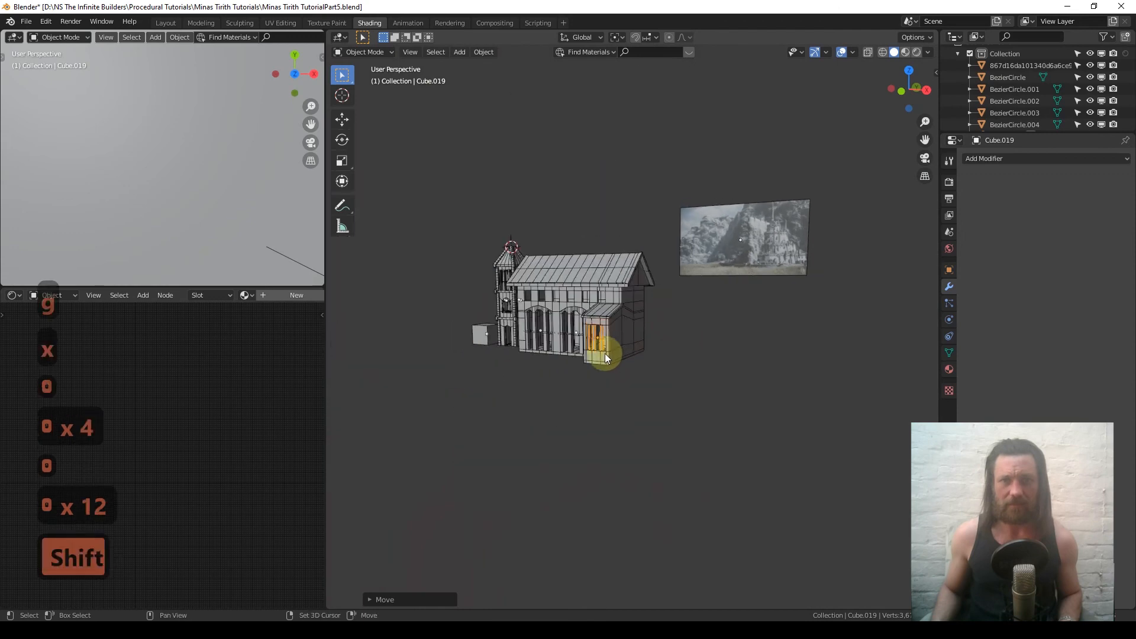
middle_click_drag(605, 353, 664, 327, "shift")
left_click(658, 415)
Turn off the wireframe overlay in the main 3D viewport
scroll(625, 344, "up", 5)
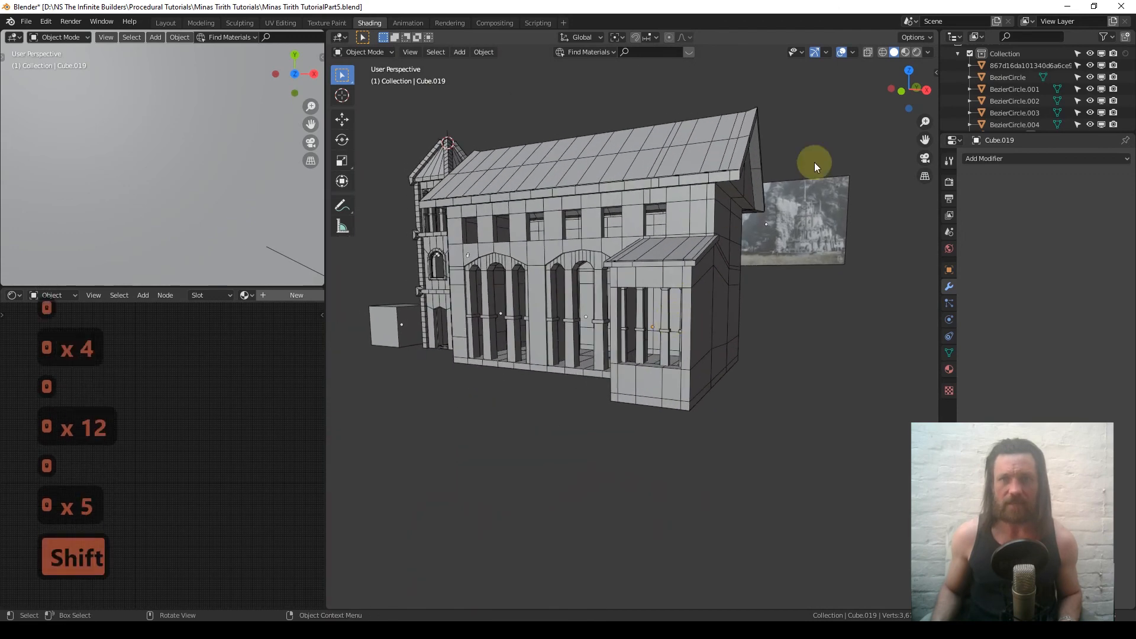
left_click(851, 54)
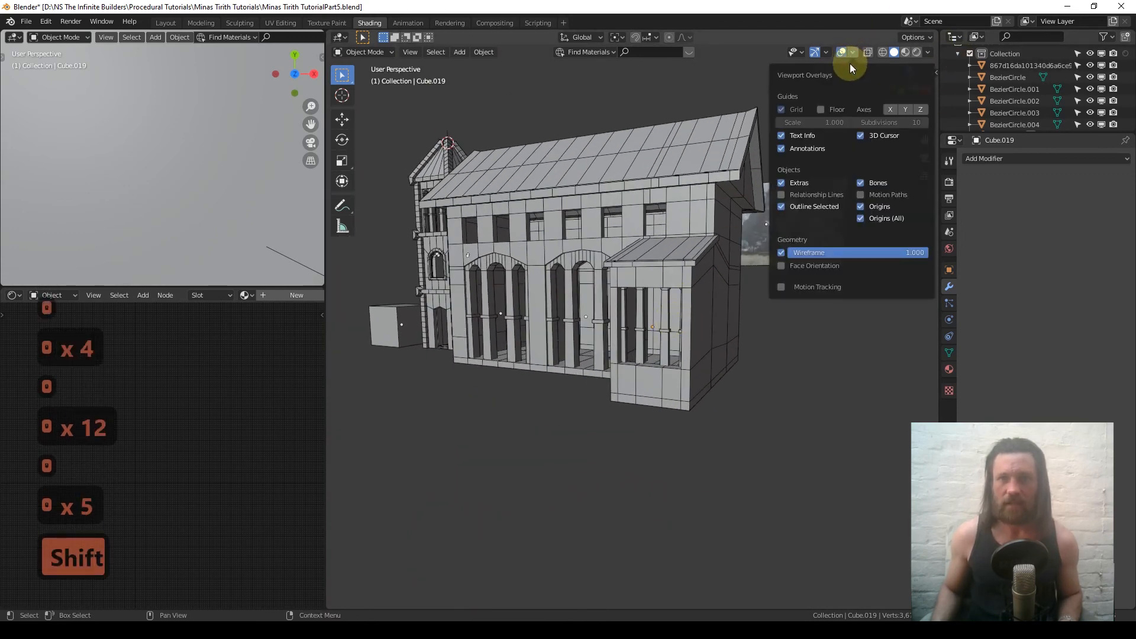
left_click(780, 253)
Examine the gabled building and the tower from several sides and compare them with the Minas Tirith reference image
middle_click_drag(570, 240, 644, 246)
middle_click_drag(556, 260, 682, 275, "shift")
scroll(673, 224, "down", 2)
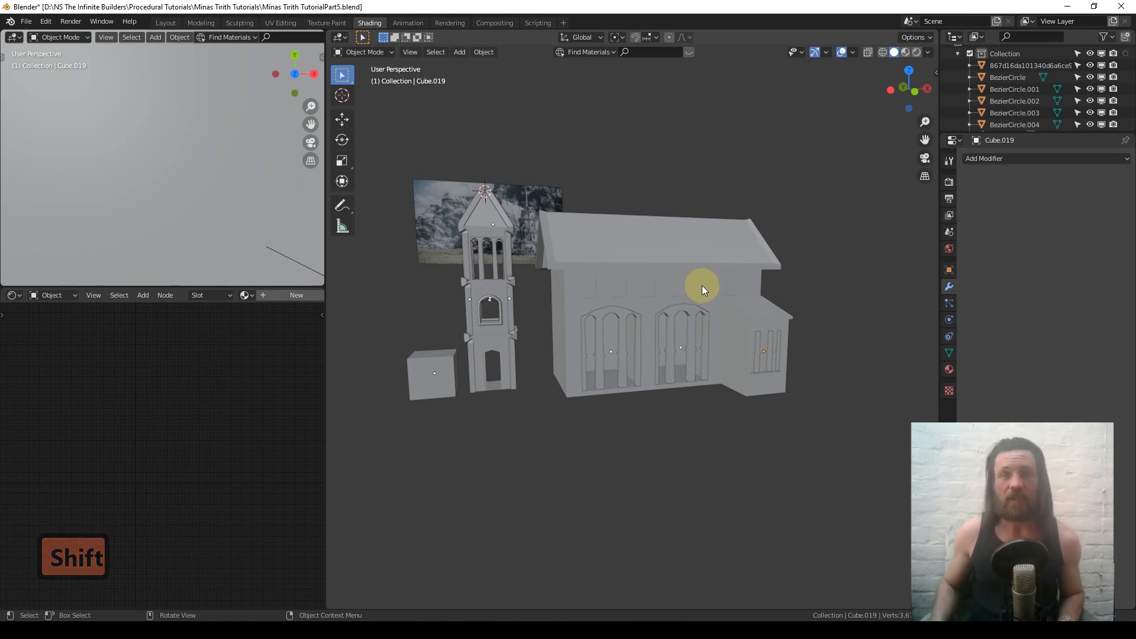
middle_click_drag(702, 278, 624, 350)
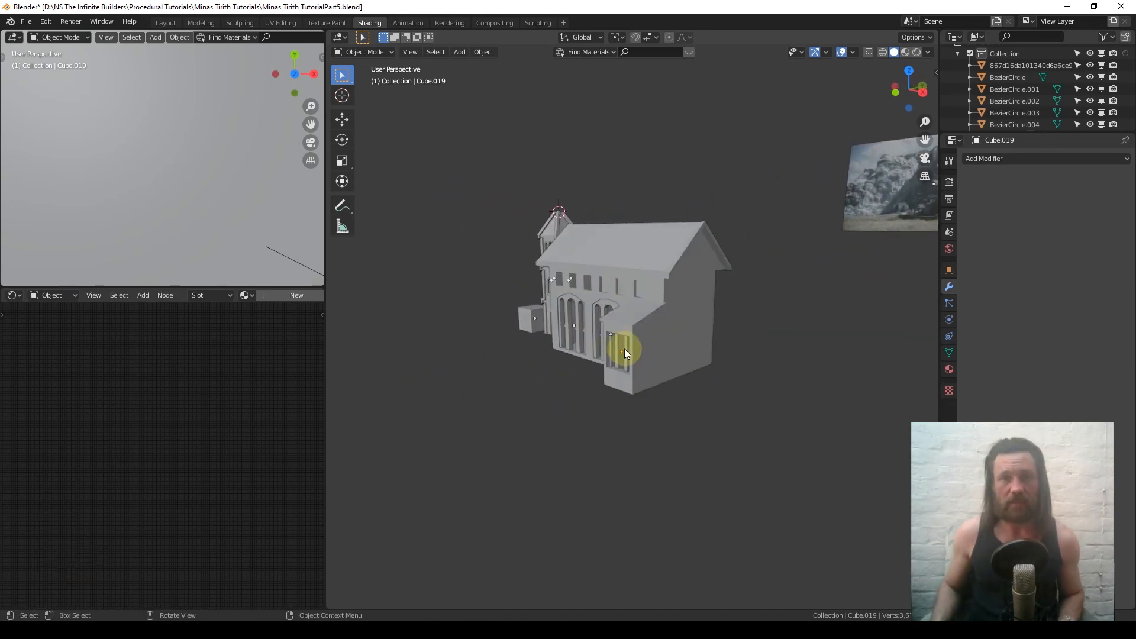
middle_click_drag(556, 340, 722, 331)
scroll(668, 292, "up", 2)
scroll(668, 292, "up", 1)
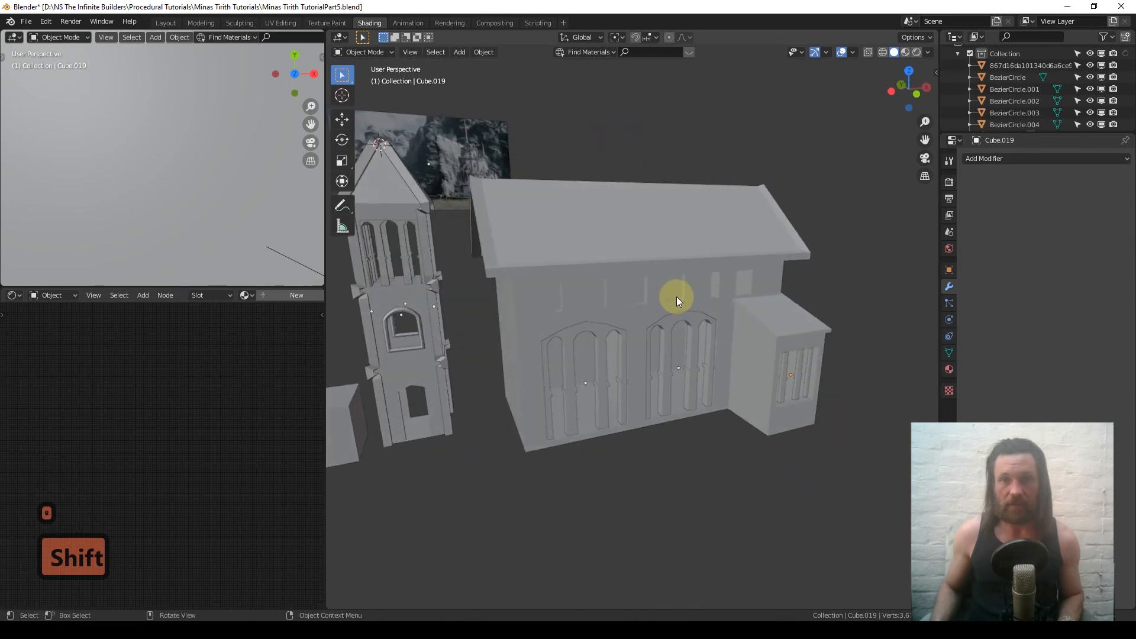
mouse_move(676, 297)
middle_mouse_down()
mouse_move(642, 293)
mouse_move(638, 275)
mouse_move(670, 268)
mouse_move(686, 285)
mouse_move(654, 297)
middle_mouse_up()
scroll(654, 297, "down", 2)
middle_click_drag(588, 287, 674, 289)
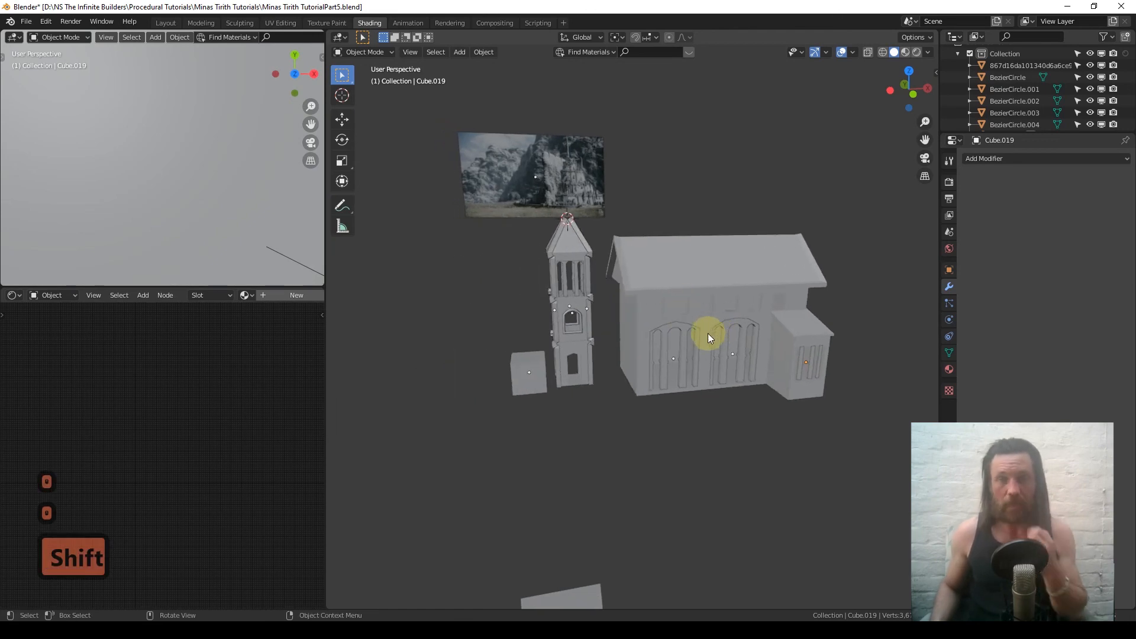
middle_click_drag(708, 332, 702, 413)
middle_click_drag(709, 364, 665, 293)
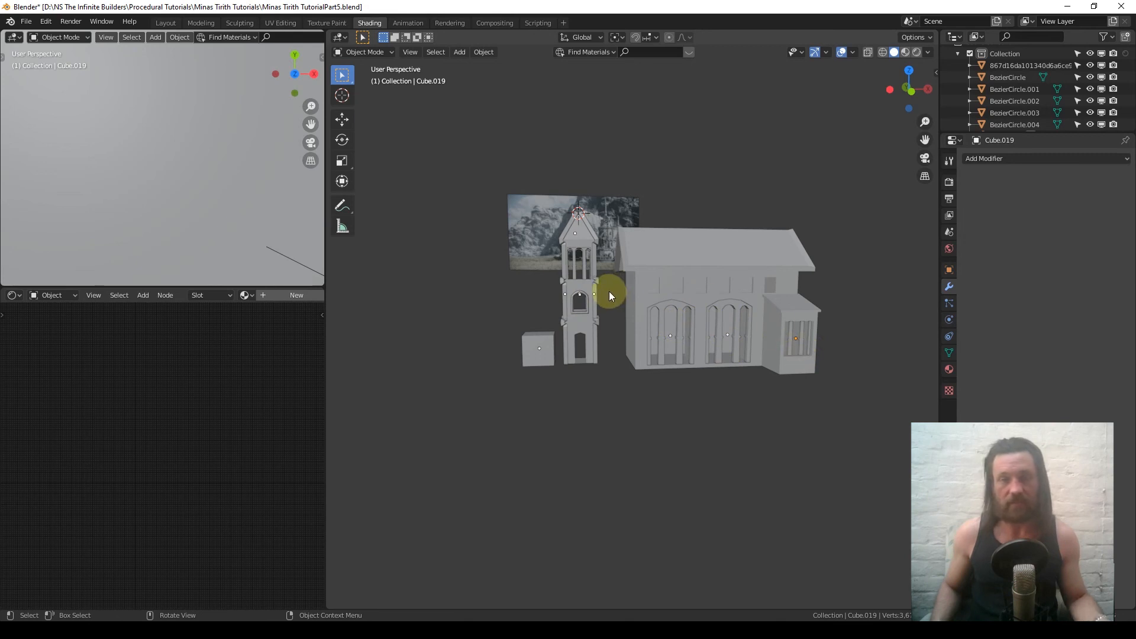
middle_click_drag(707, 284, 665, 308)
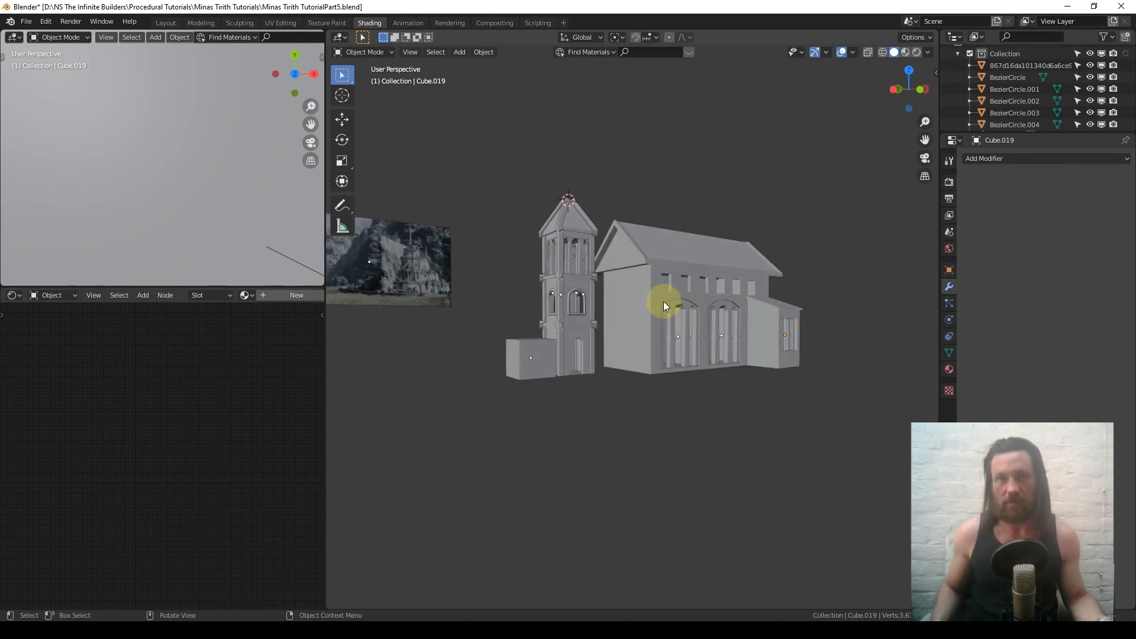
middle_click_drag(732, 286, 704, 323)
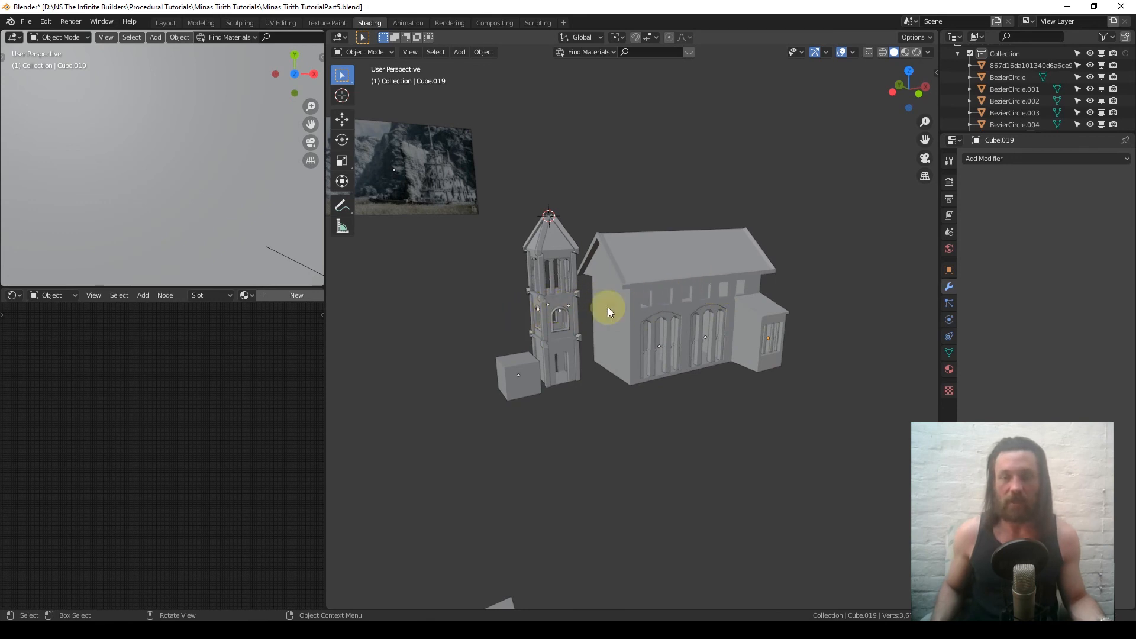
middle_click_drag(678, 286, 594, 319)
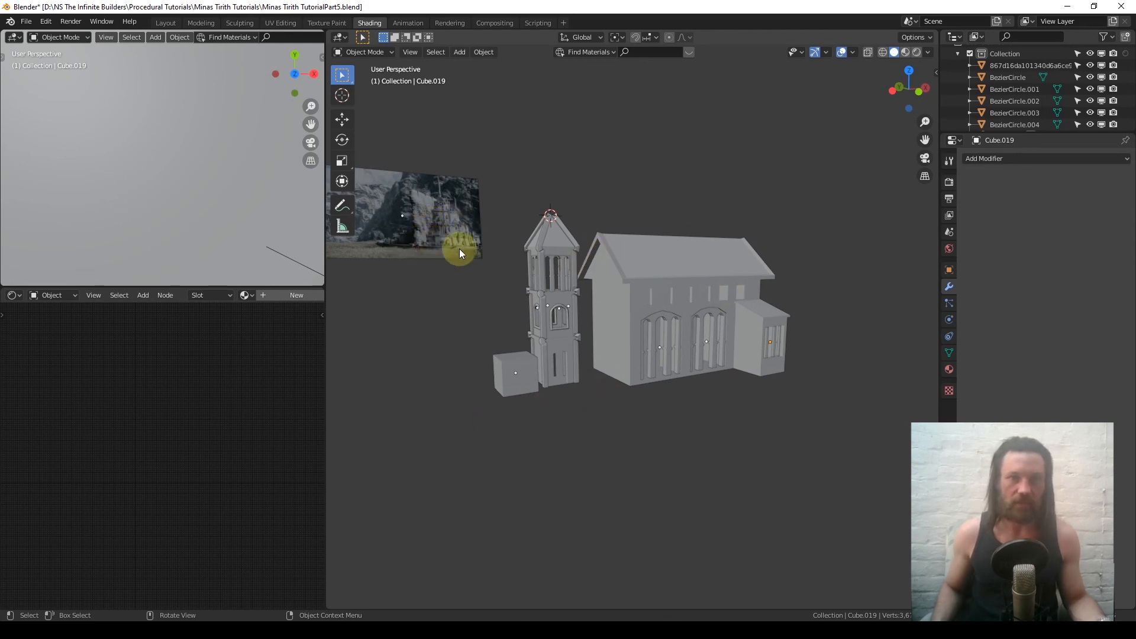
key("1")
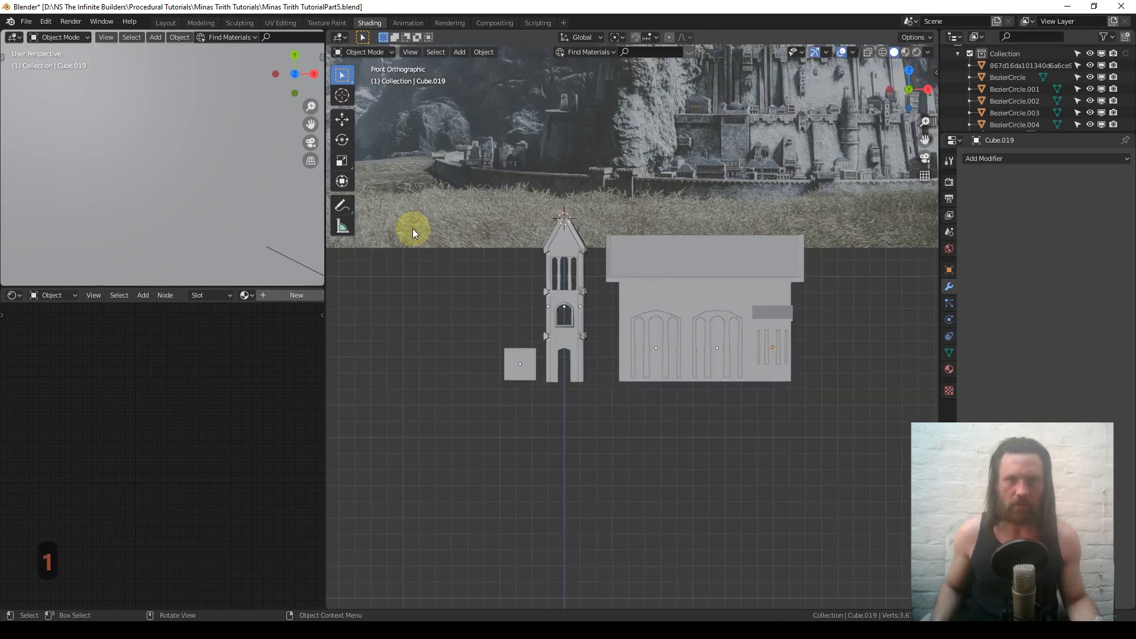
scroll(497, 194, "down", 5)
middle_click_drag(497, 194, 612, 254)
middle_click(612, 255)
scroll(614, 257, "down", 8)
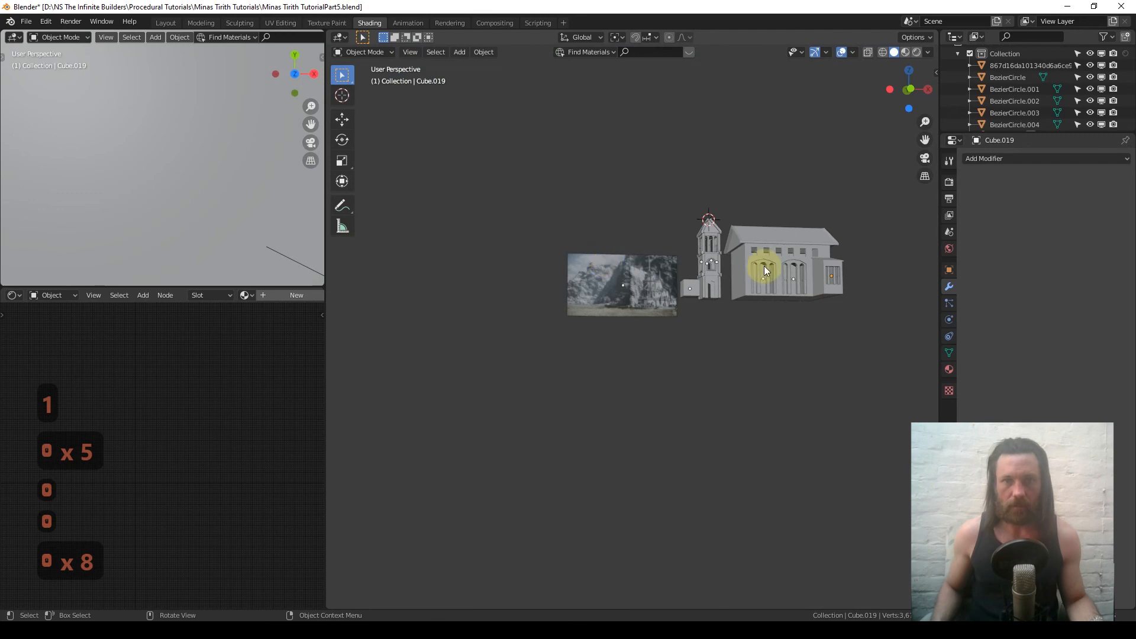
Frame the first arch's columns in view and select the tower's two front corner pillars in turn to inspect them
key("q")
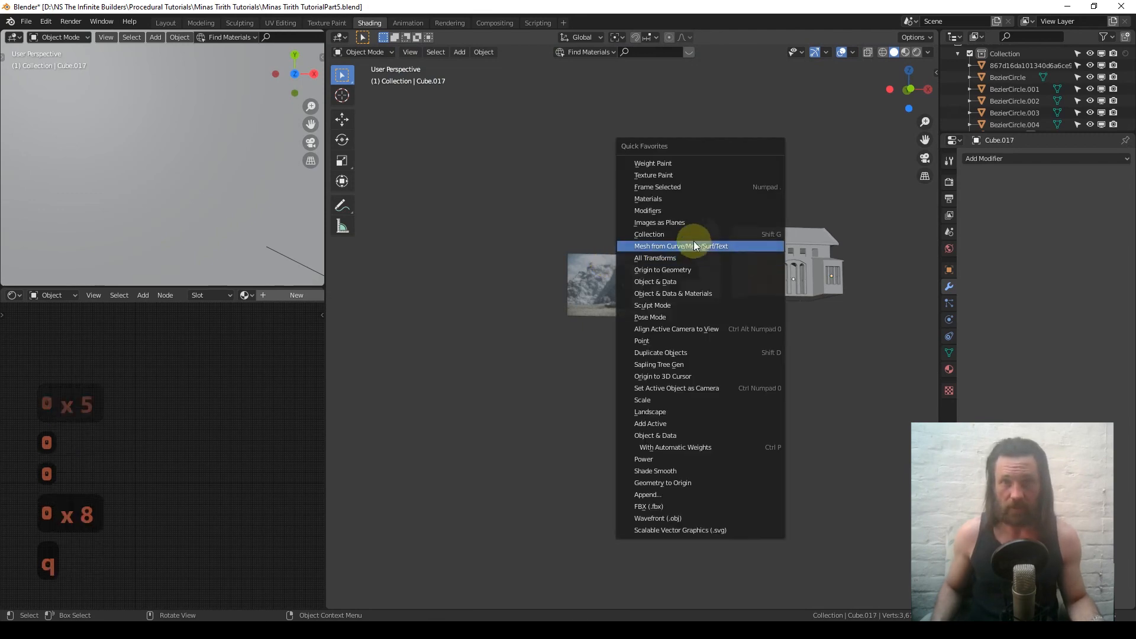
left_click(682, 185)
scroll(747, 286, "down", 7)
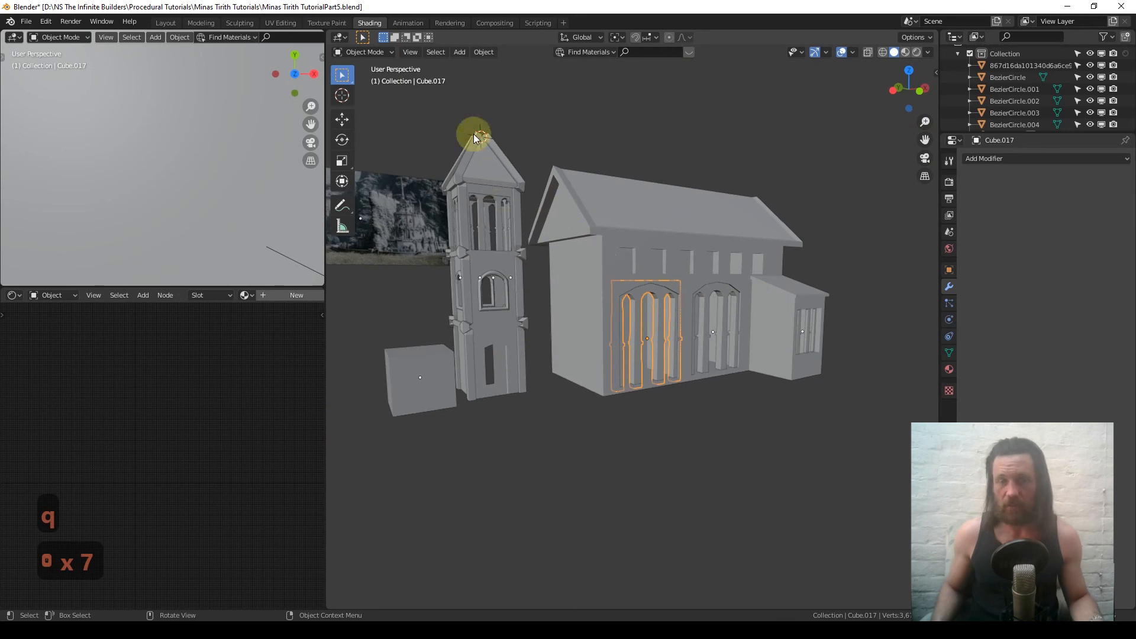
left_click(460, 256)
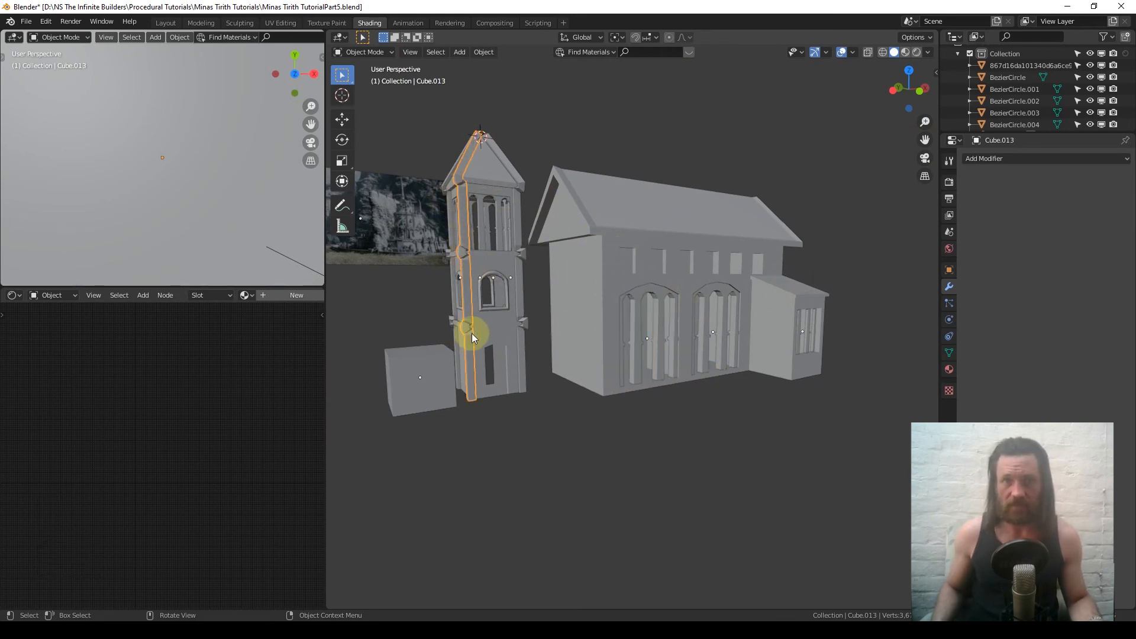
left_click(524, 266)
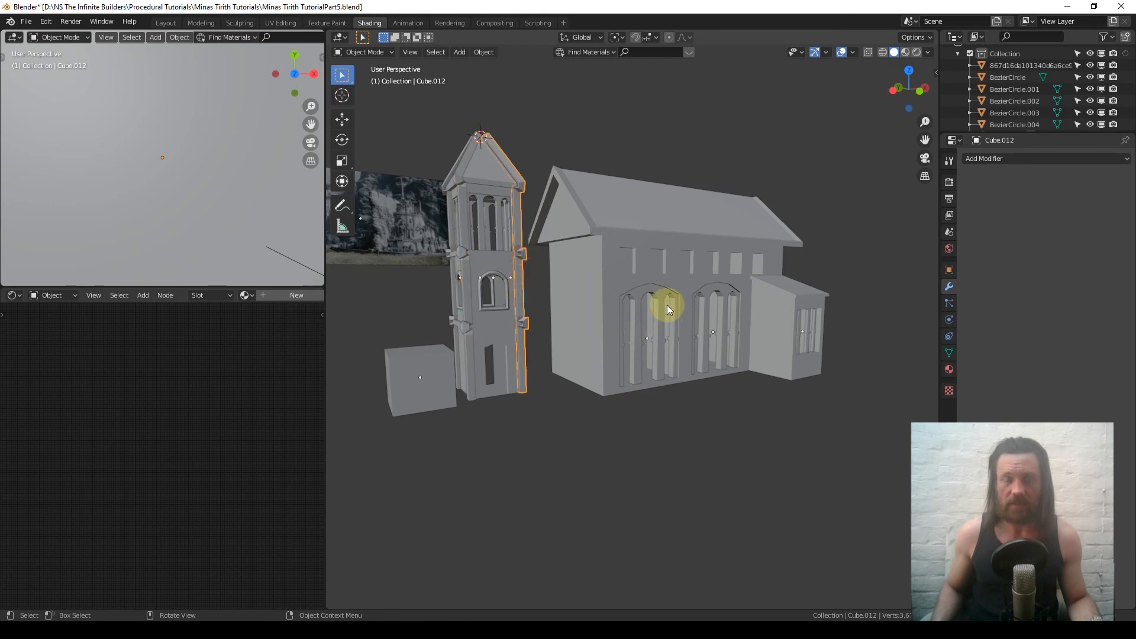
middle_click_drag(666, 304, 673, 304)
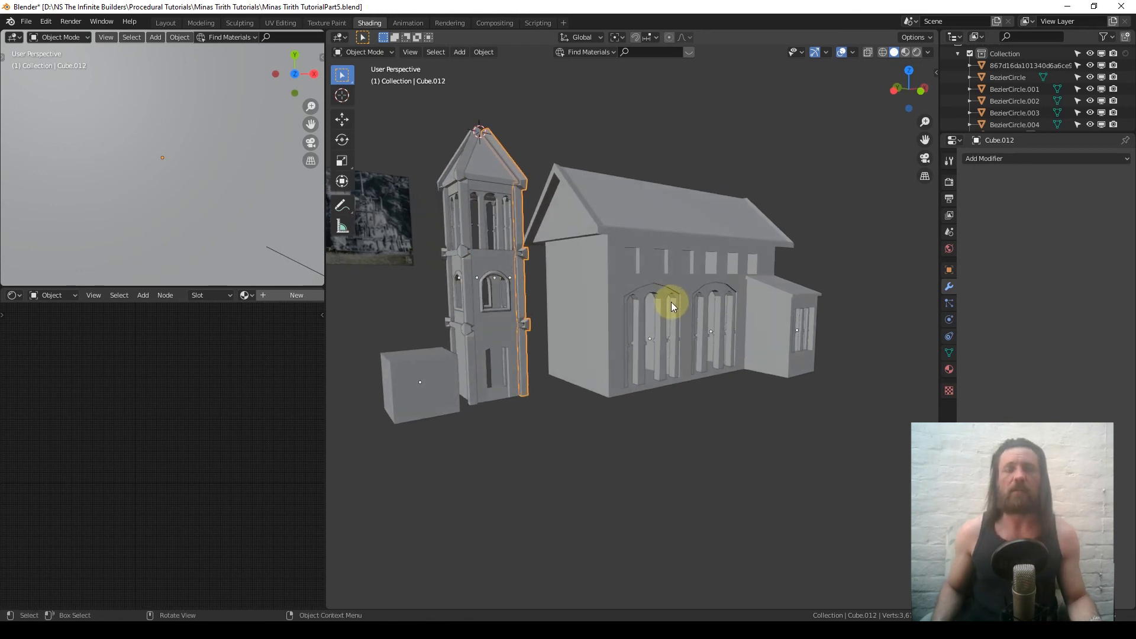